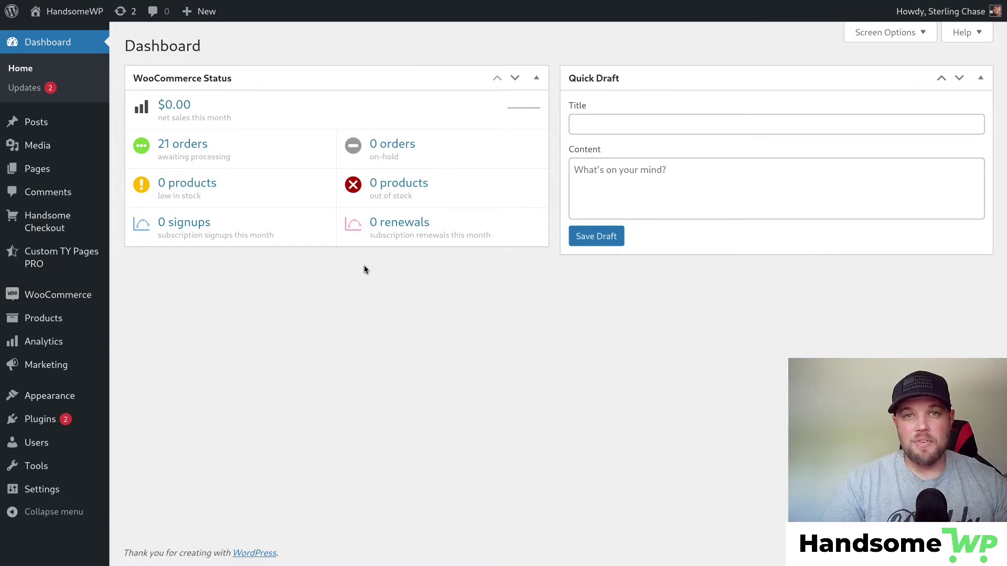
Open the Settings page under Handsome Checkout in the WordPress admin sidebar.
{"action": "mouse_move", "coordinate": [54, 222]}
{"action": "left_click", "coordinate": [138, 297]}
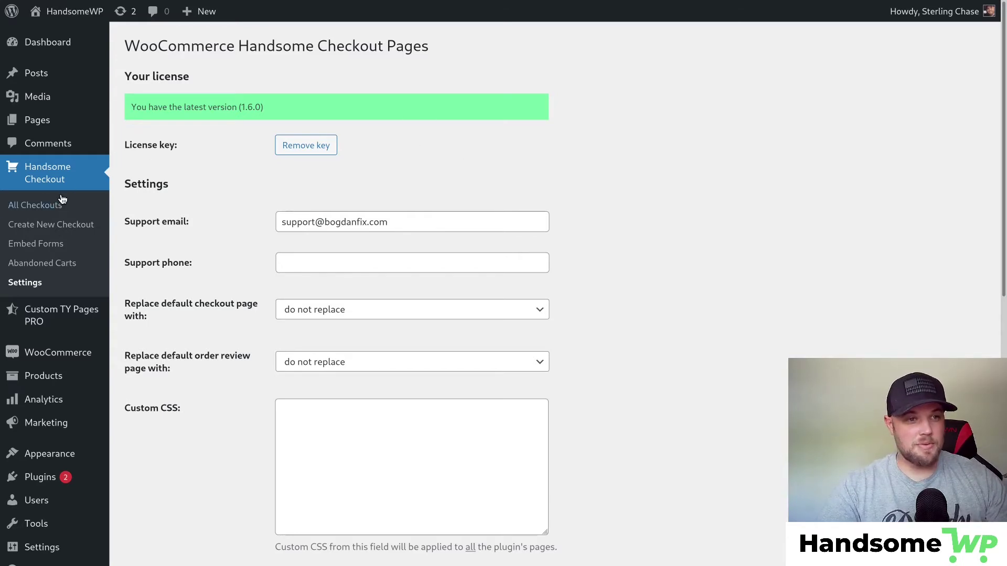
Create a new checkout titled 'My Handsome Checkout' using the Checkout Page mode.
{"action": "left_click", "coordinate": [53, 224]}
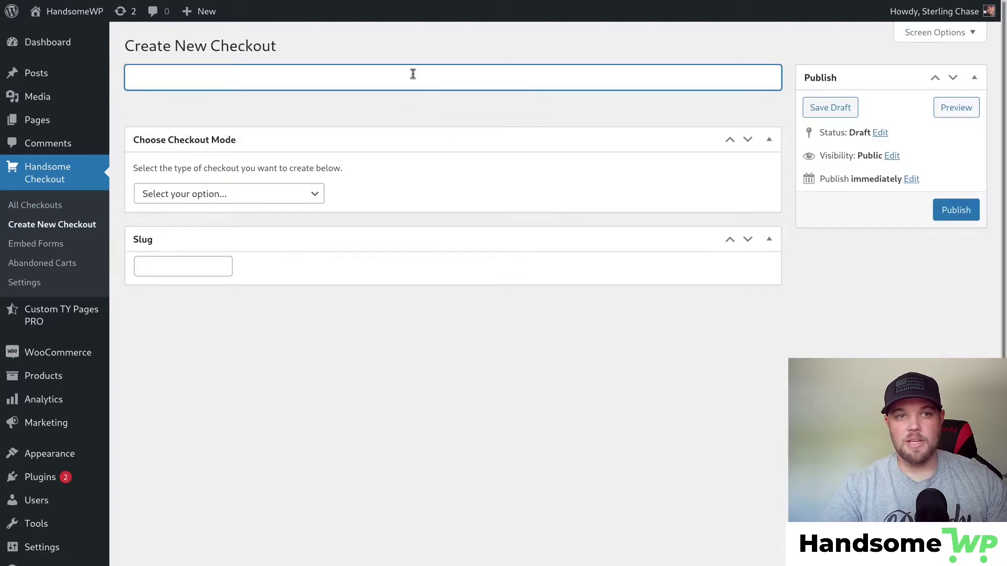
{"action": "type", "text": "My Handsome Checkout"}
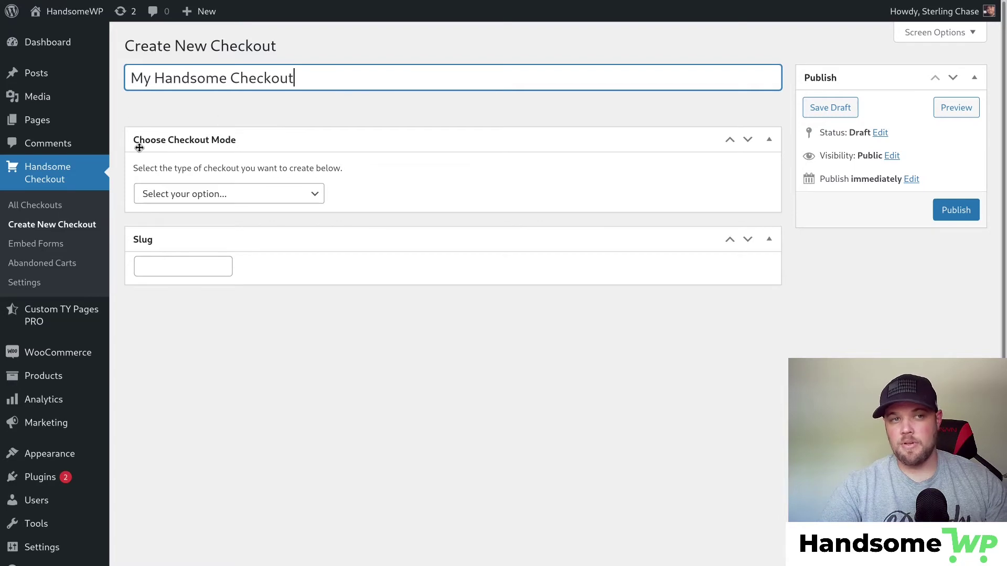
{"action": "left_click", "coordinate": [297, 195]}
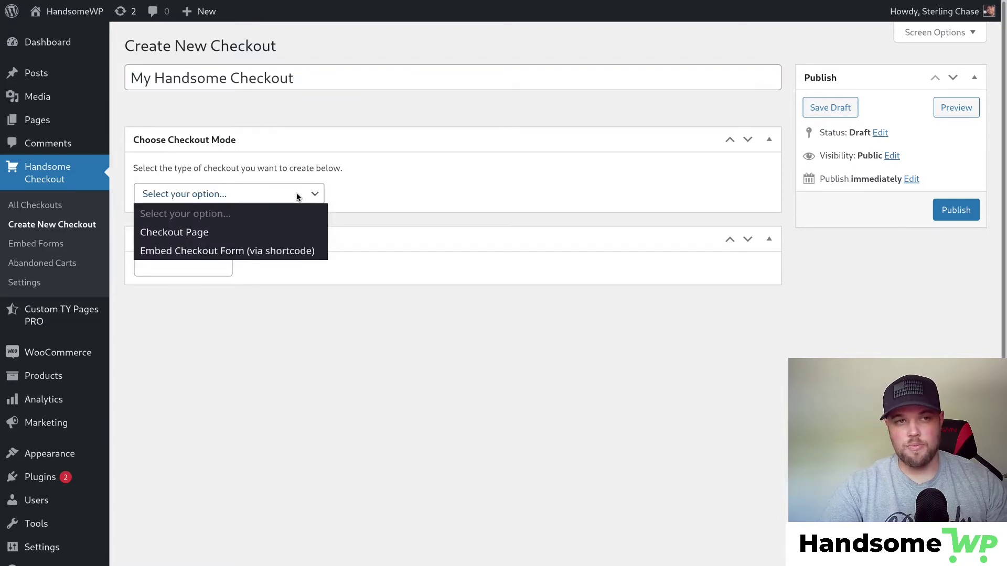
{"action": "left_click", "coordinate": [262, 232]}
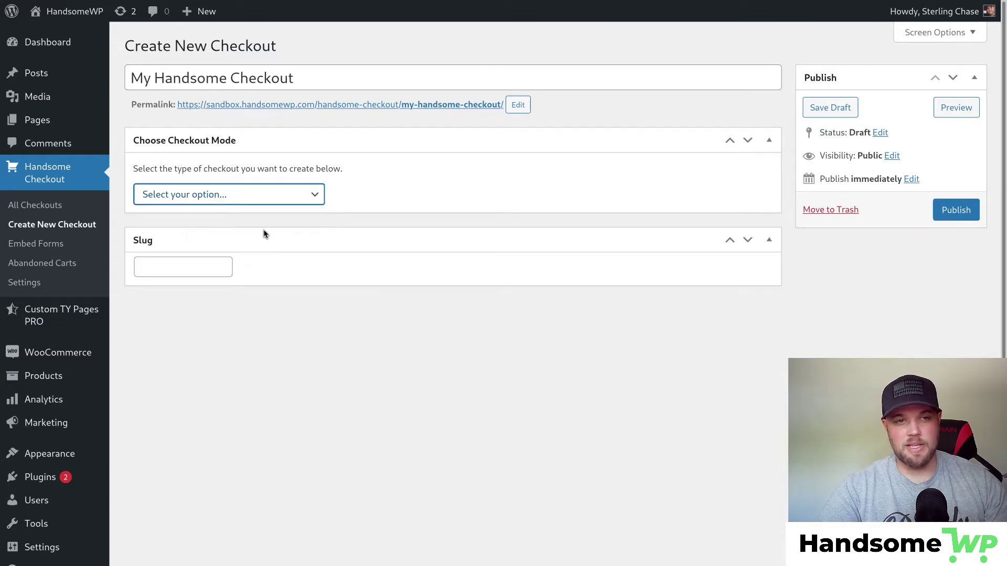
Search the products for 'Hoodie' and select the Hoodie product for the checkout.
{"action": "scroll", "coordinate": [441, 234], "scroll_direction": "down", "scroll_amount": 3}
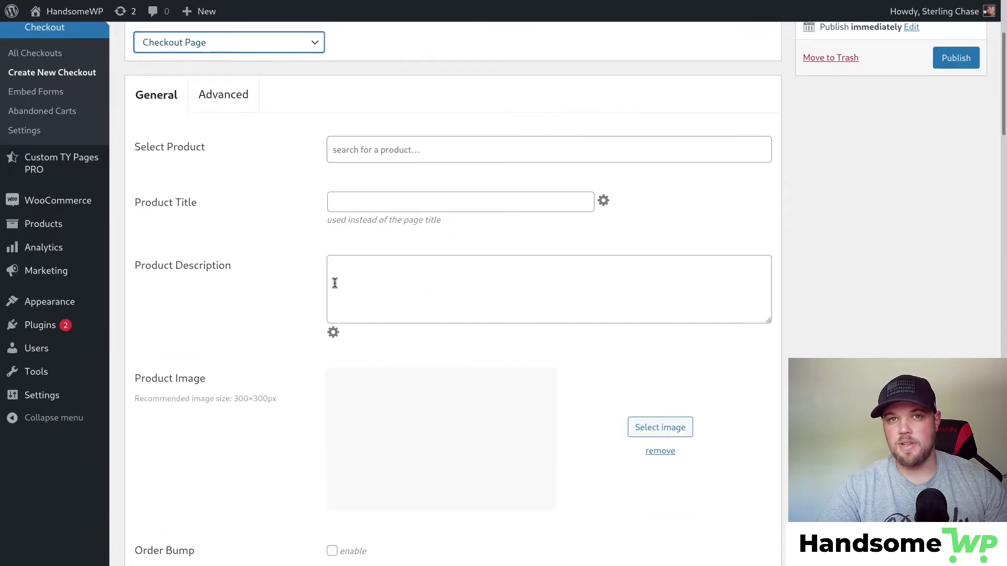
{"action": "scroll", "coordinate": [332, 281], "scroll_direction": "up", "scroll_amount": 3}
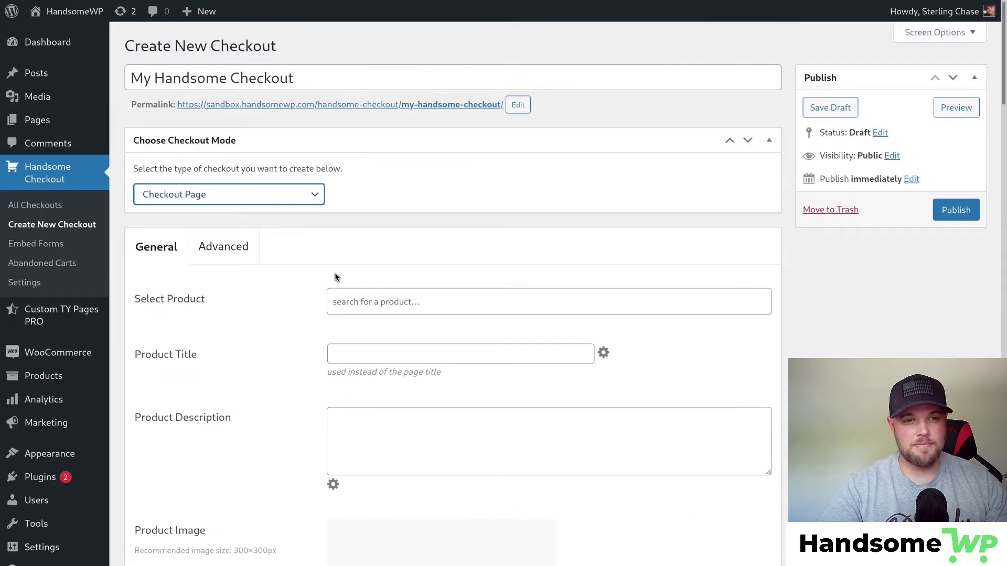
{"action": "scroll", "coordinate": [336, 277], "scroll_direction": "down", "scroll_amount": 3}
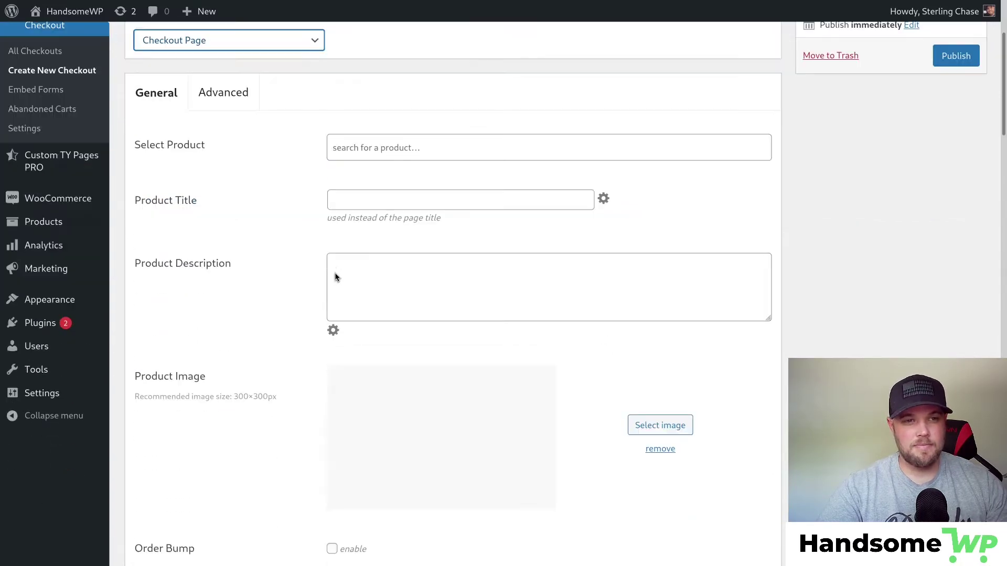
{"action": "left_click", "coordinate": [356, 147]}
{"action": "left_click", "coordinate": [280, 172]}
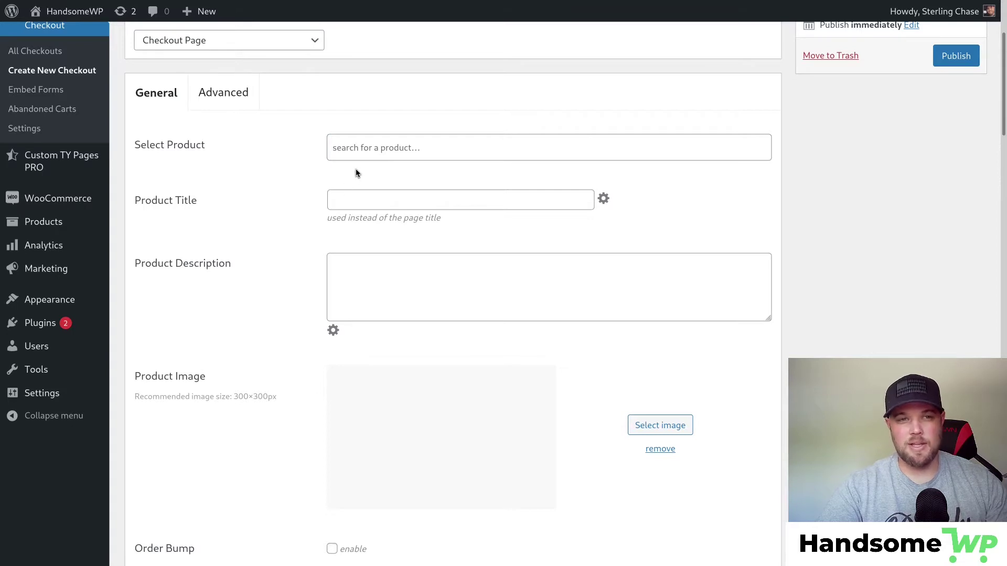
{"action": "left_click", "coordinate": [359, 147]}
{"action": "type", "text": "Hoodie"}
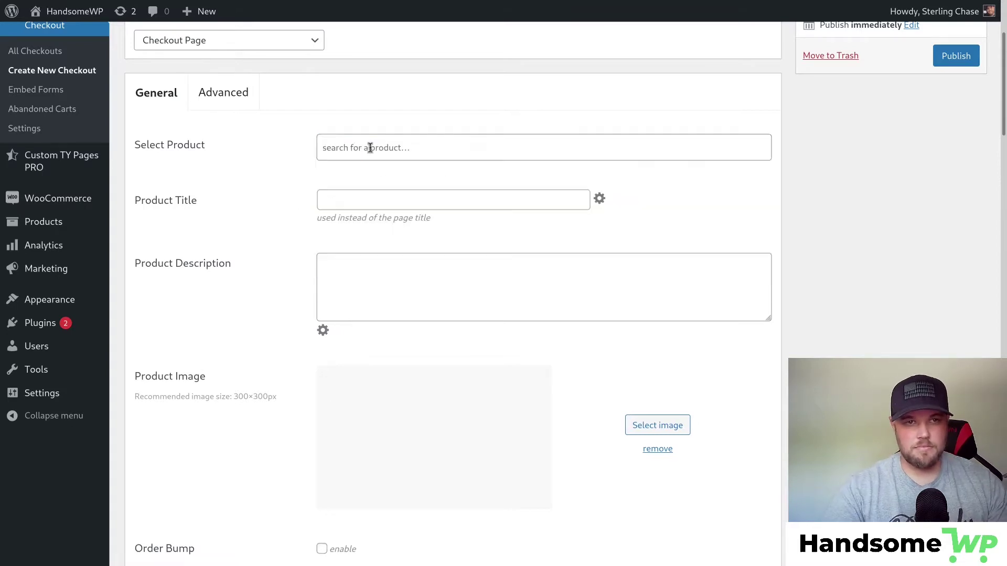
{"action": "left_click", "coordinate": [367, 146]}
{"action": "type", "text": "Hoodie"}
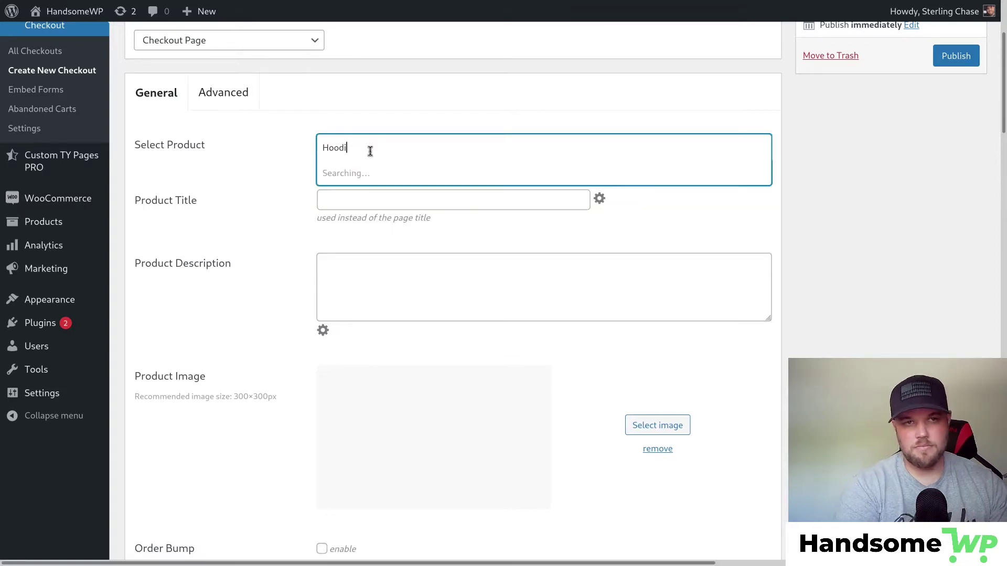
{"action": "left_click", "coordinate": [369, 174]}
Title the product 'My Handsome Hoodie' with description 'This is my Handsome Hoodie Description'.
{"action": "left_click", "coordinate": [386, 200]}
{"action": "type", "text": "My"}
{"action": "left_click", "coordinate": [362, 225]}
{"action": "left_click", "coordinate": [415, 259]}
{"action": "type", "text": "This is my Handsome Hoodie"}
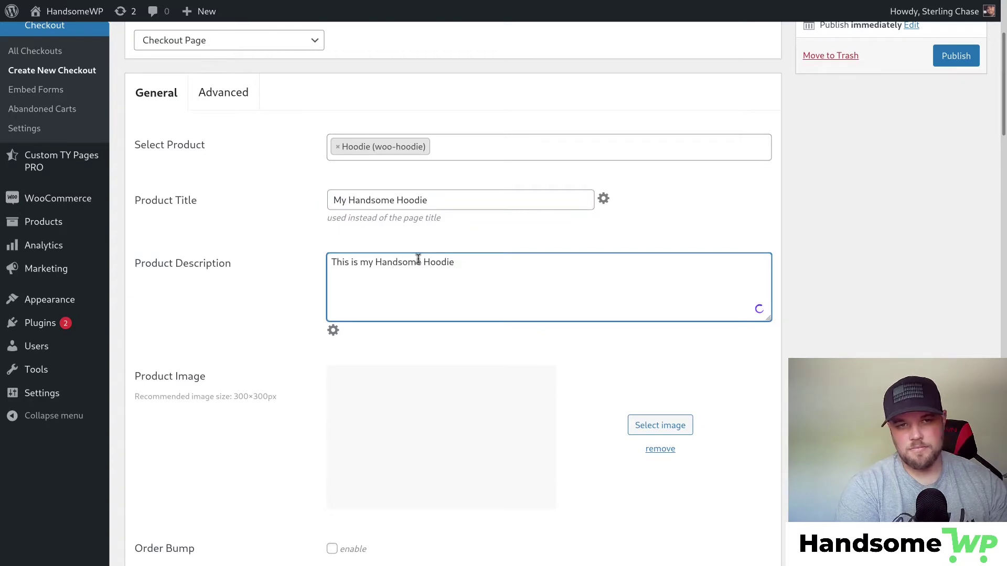
{"action": "type", "text": " Description"}
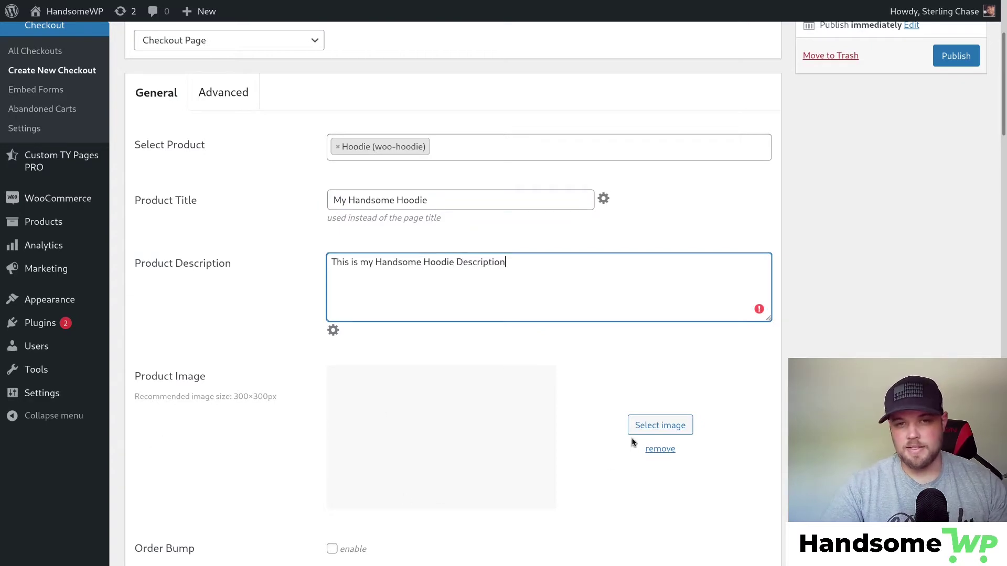
Set the product image to the green zip hoodie, hoodie-with-zipper-2.jpg.
{"action": "left_click", "coordinate": [659, 425]}
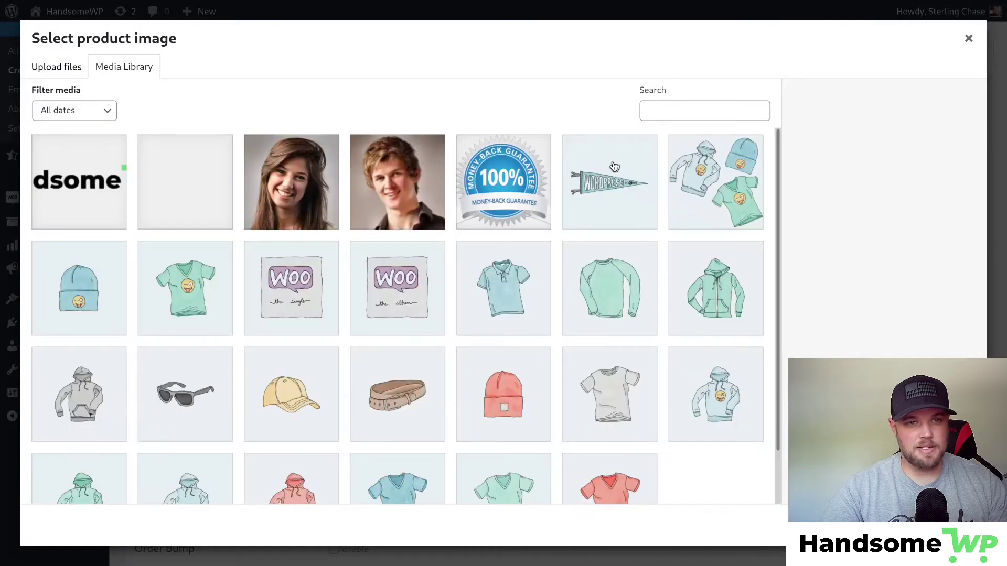
{"action": "left_click", "coordinate": [716, 289]}
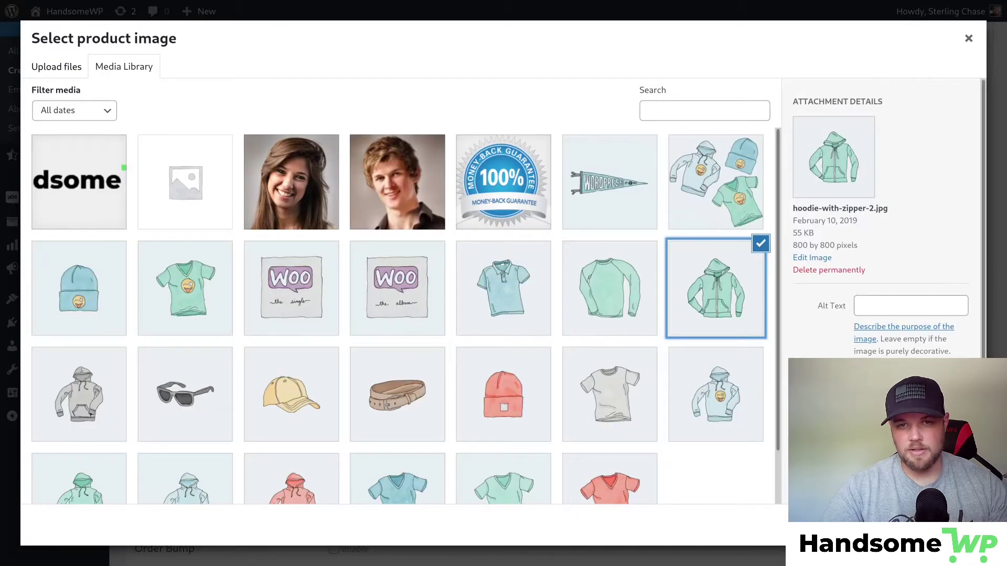
{"action": "left_click", "coordinate": [940, 525]}
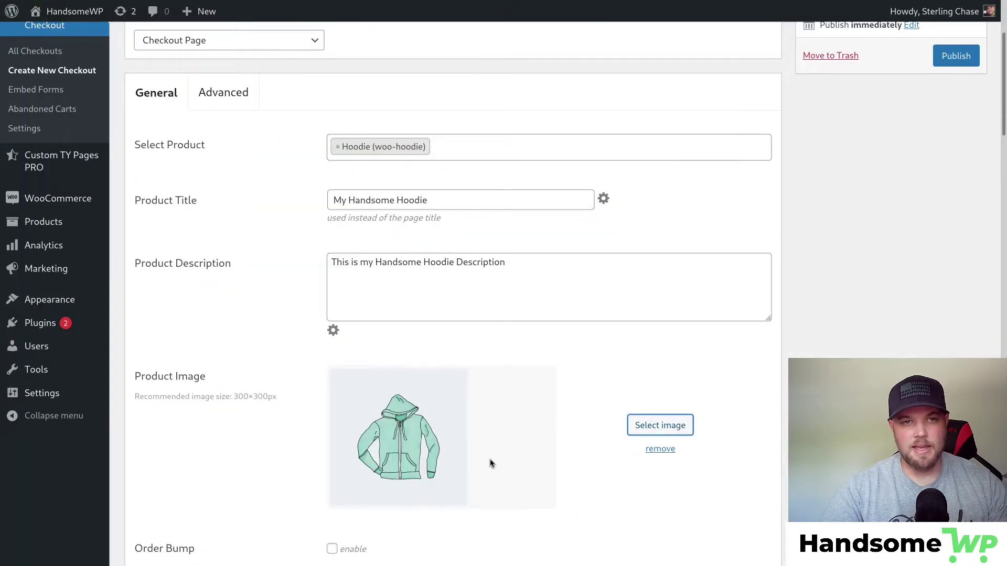
{"action": "scroll", "coordinate": [348, 224], "scroll_direction": "down", "scroll_amount": 5}
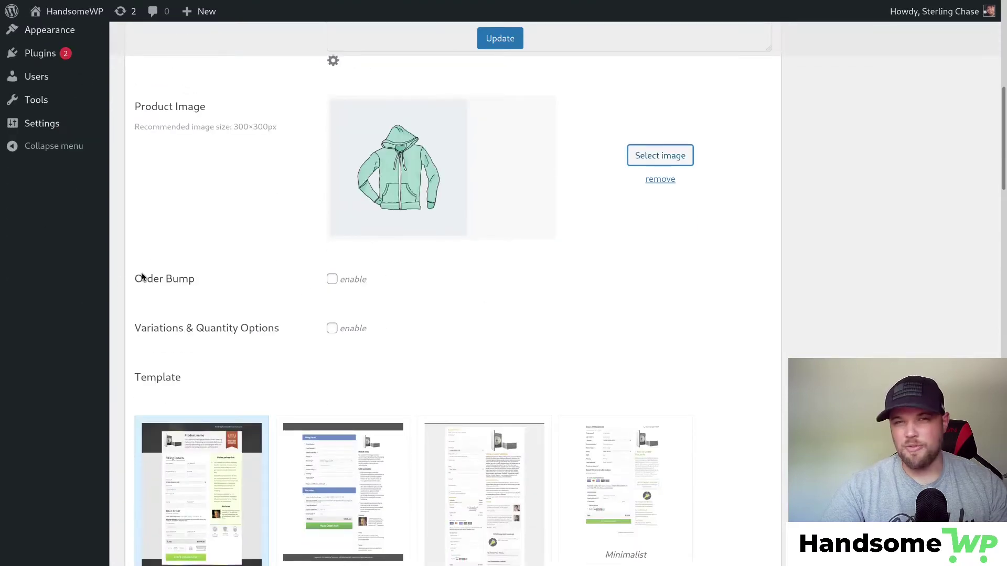
Replace the WebCart Original template with Marketing Pro and publish via Update.
{"action": "scroll", "coordinate": [530, 294], "scroll_direction": "down", "scroll_amount": 4}
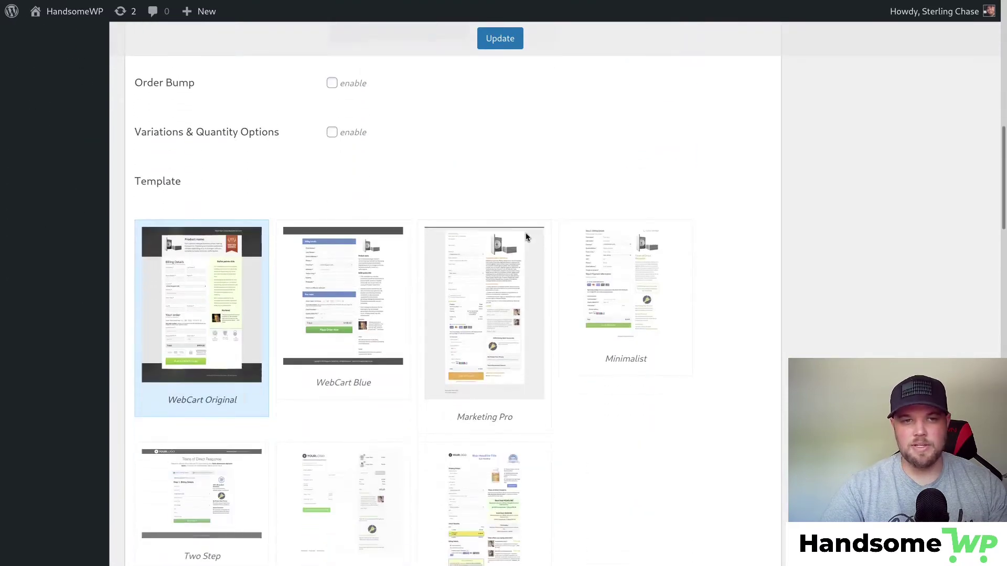
{"action": "scroll", "coordinate": [224, 238], "scroll_direction": "down", "scroll_amount": 2}
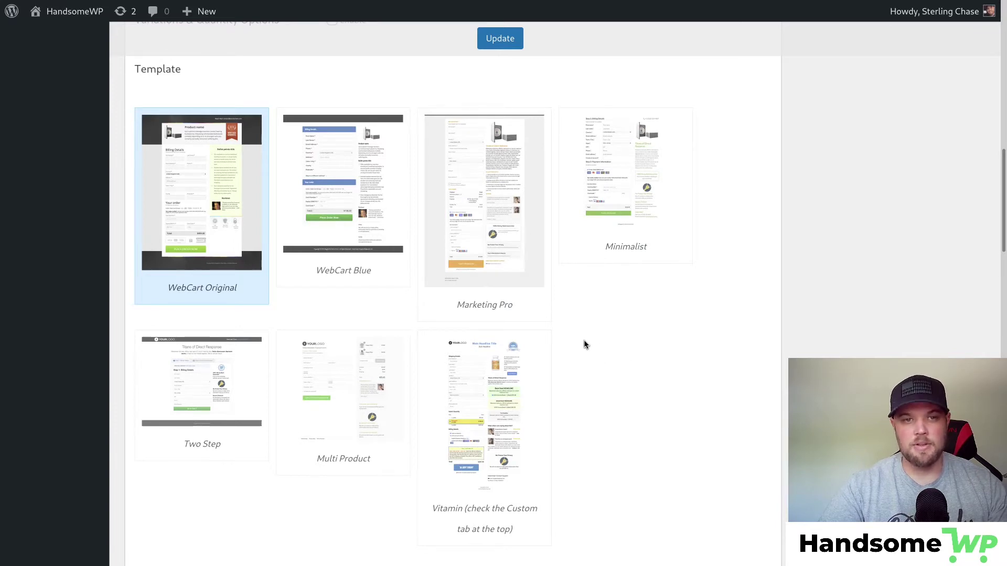
{"action": "left_click", "coordinate": [496, 173]}
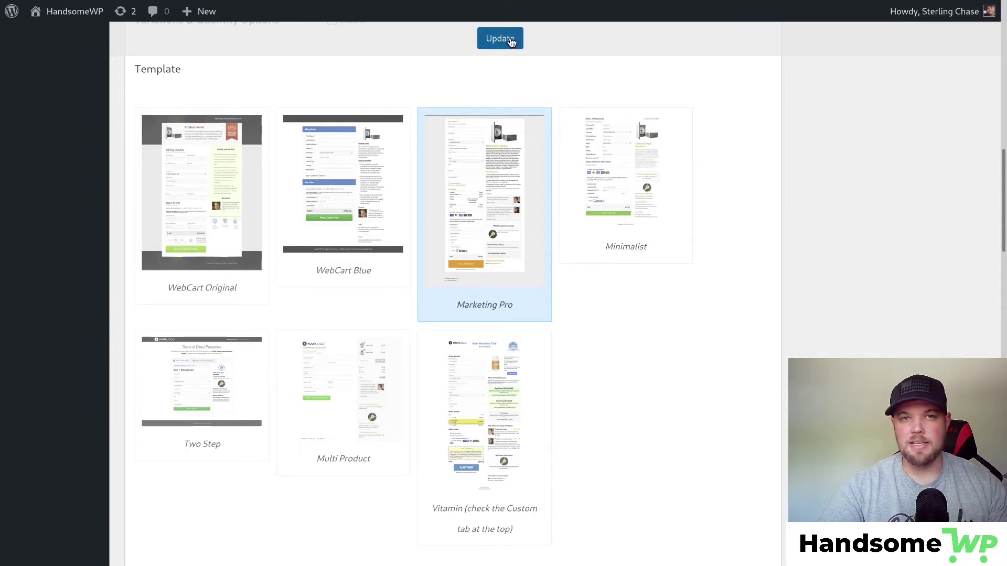
{"action": "scroll", "coordinate": [511, 42], "scroll_direction": "down", "scroll_amount": 3}
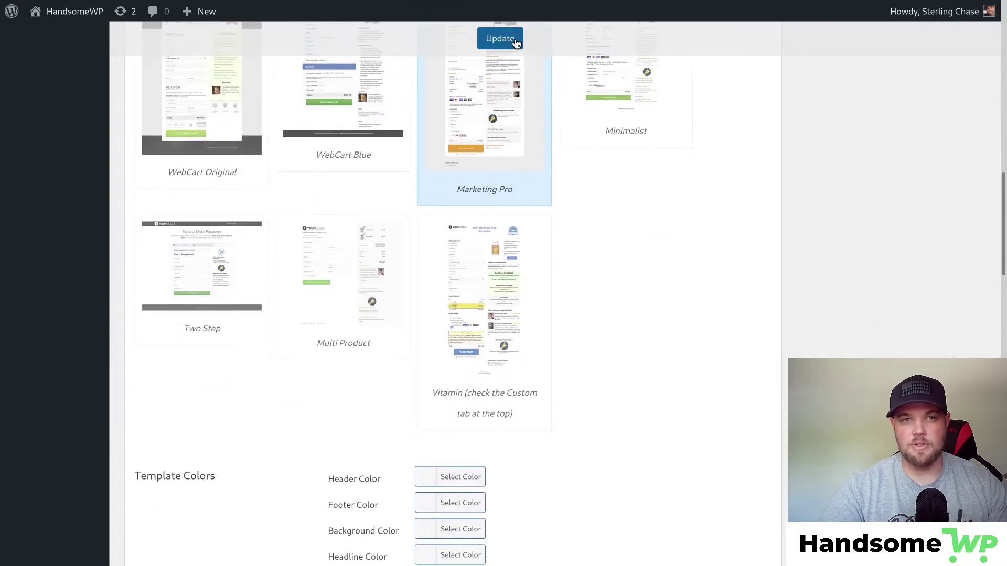
{"action": "left_click", "coordinate": [503, 39]}
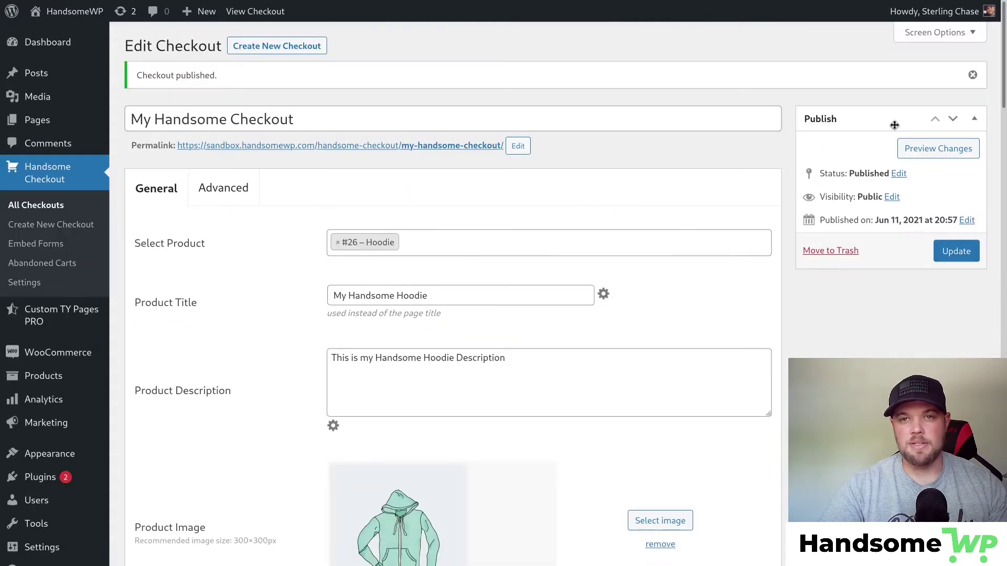
Preview the live hoodie checkout page with its $62.00 total, then return to the checkout editor.
{"action": "left_click", "coordinate": [938, 149]}
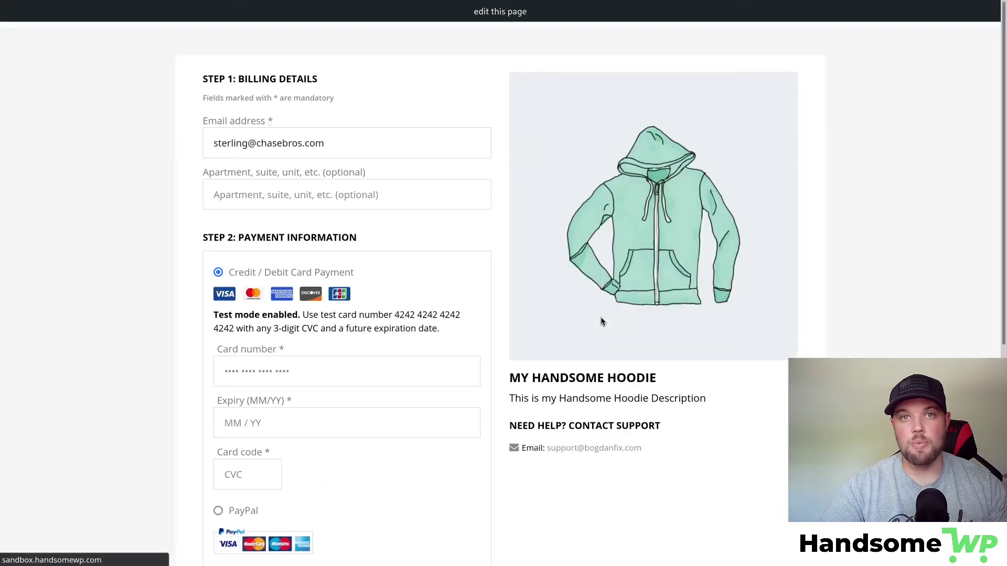
{"action": "scroll", "coordinate": [481, 184], "scroll_direction": "down", "scroll_amount": 5}
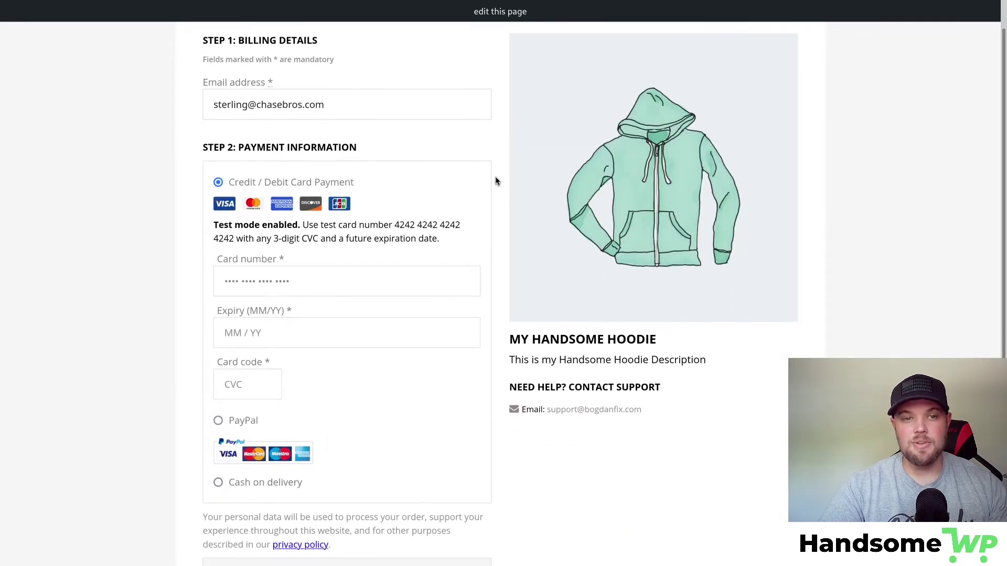
{"action": "scroll", "coordinate": [516, 205], "scroll_direction": "up", "scroll_amount": 5}
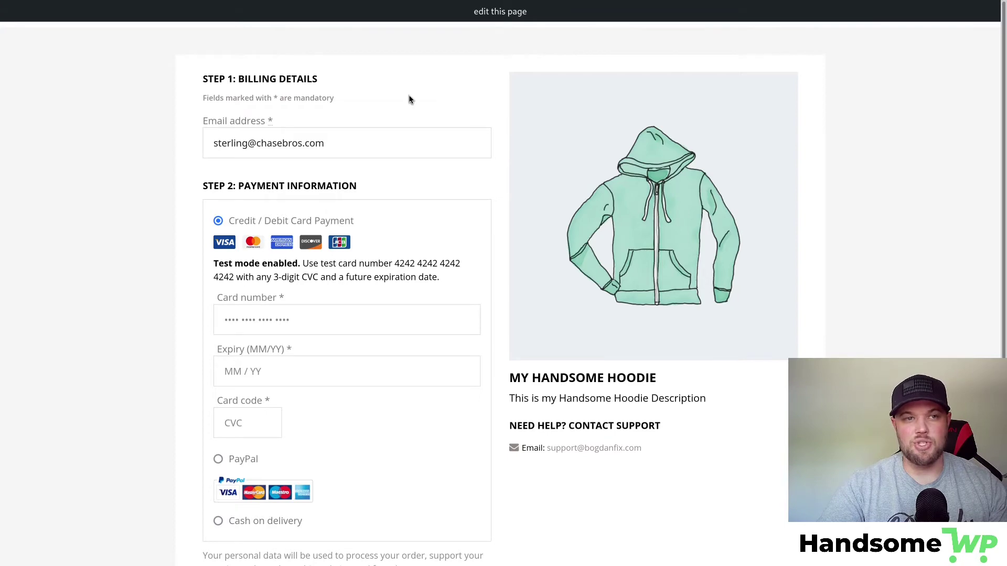
{"action": "scroll", "coordinate": [540, 85], "scroll_direction": "down", "scroll_amount": 5}
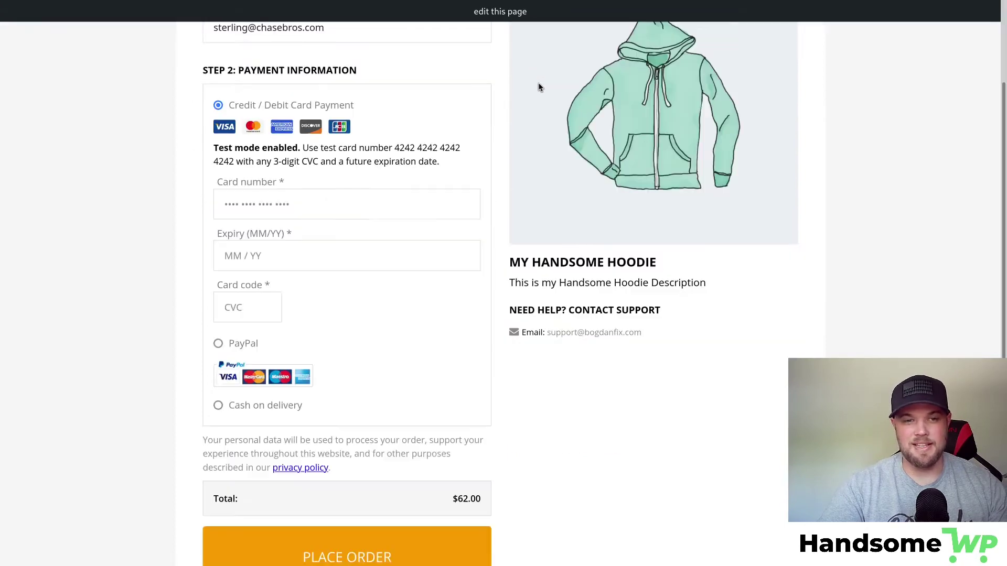
{"action": "scroll", "coordinate": [511, 105], "scroll_direction": "up", "scroll_amount": 3}
{"action": "scroll", "coordinate": [530, 103], "scroll_direction": "up", "scroll_amount": 2}
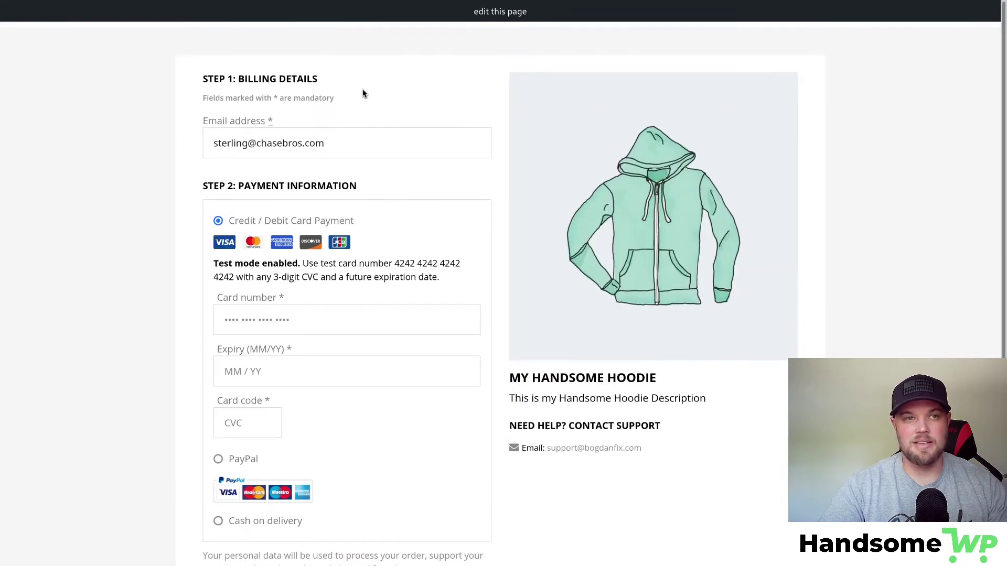
{"action": "mouse_move", "coordinate": [141, 3]}
{"action": "left_click", "coordinate": [85, 10]}
Tick the Order Bump enable checkbox, revealing default label 'Yes, I will take it!'.
{"action": "scroll", "coordinate": [393, 169], "scroll_direction": "down", "scroll_amount": 5}
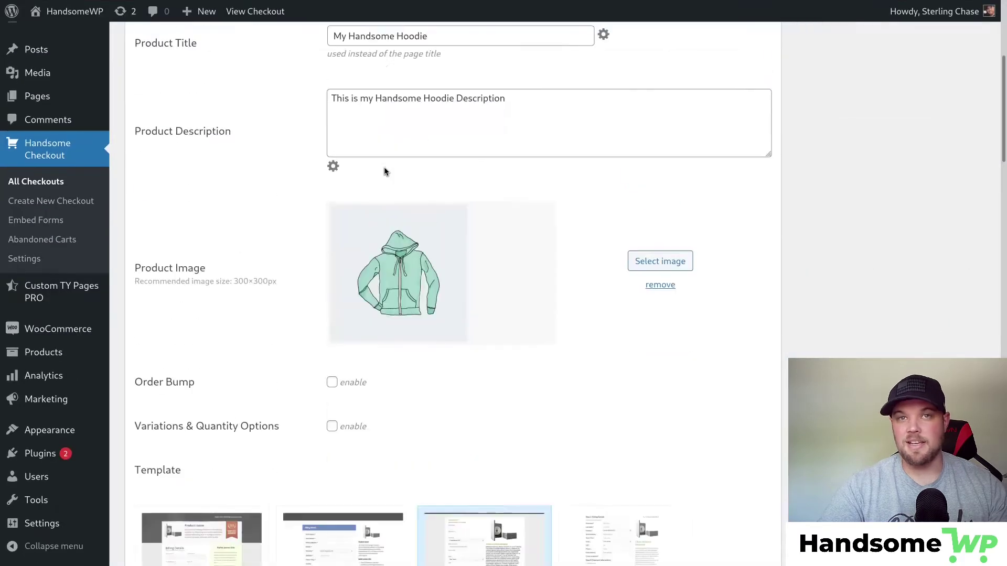
{"action": "scroll", "coordinate": [384, 171], "scroll_direction": "down", "scroll_amount": 6}
{"action": "scroll", "coordinate": [385, 171], "scroll_direction": "up", "scroll_amount": 3}
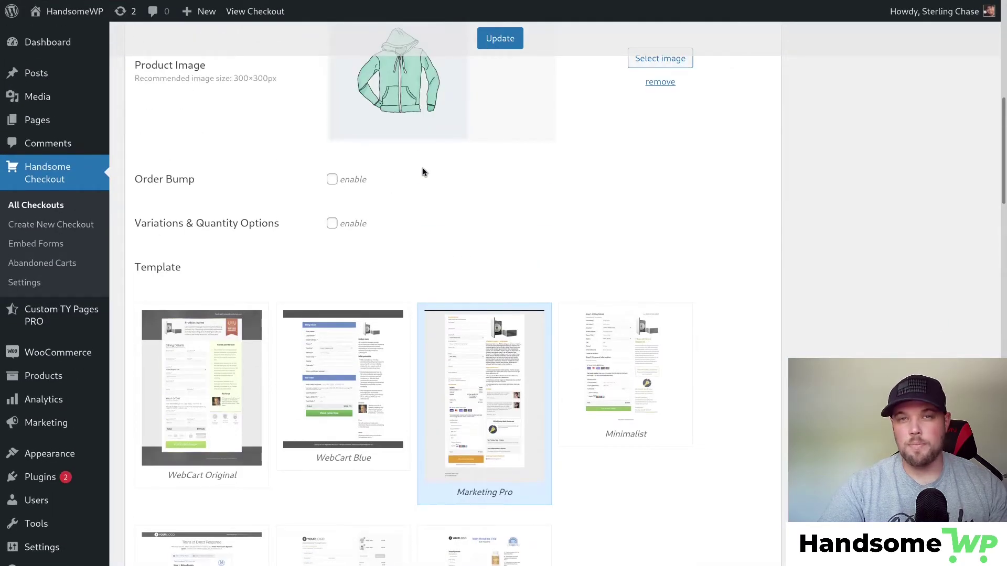
{"action": "left_click", "coordinate": [332, 179]}
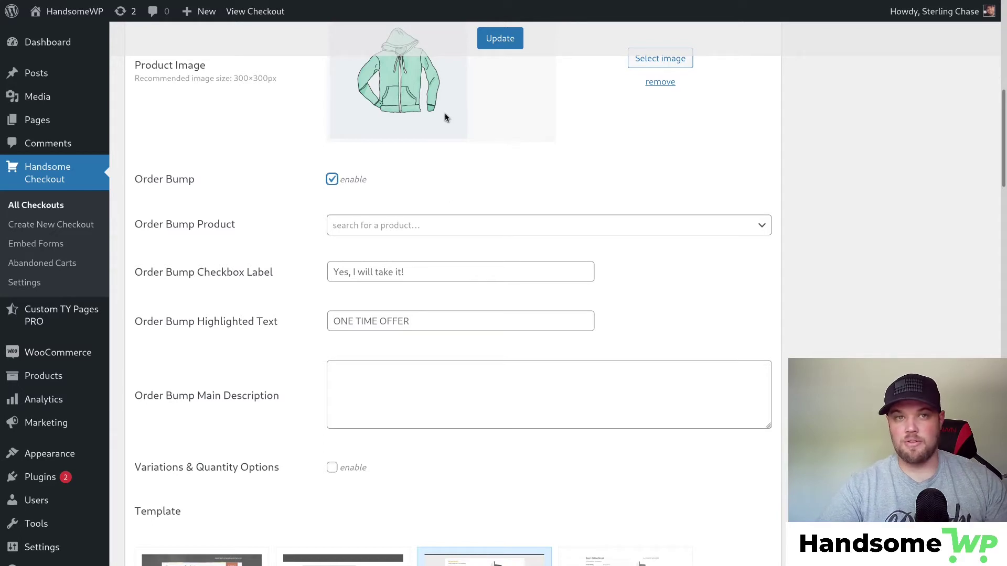
Choose Cap (woo-cap) as the order bump product.
{"action": "left_click", "coordinate": [409, 226]}
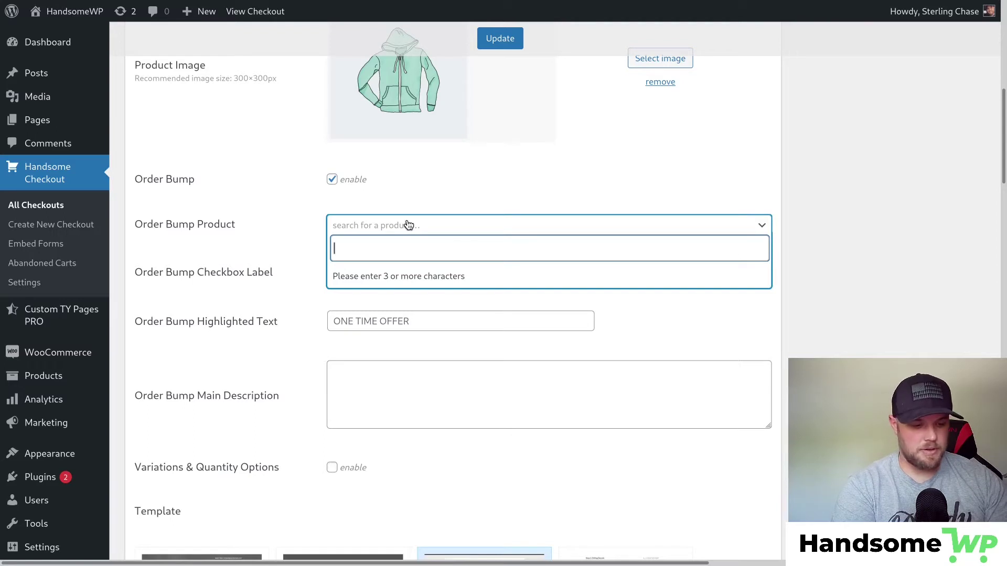
{"action": "type", "text": "cap"}
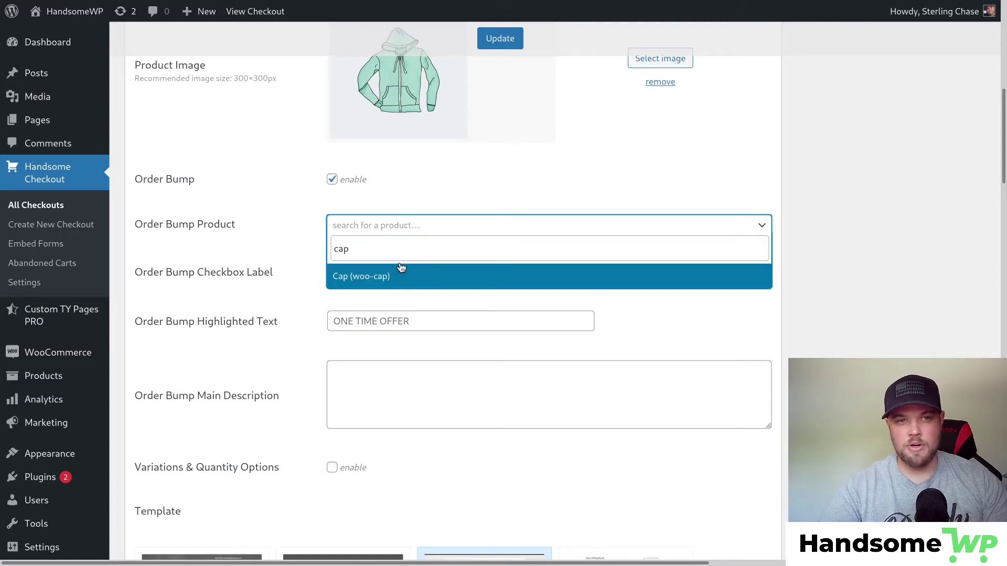
{"action": "left_click", "coordinate": [401, 272]}
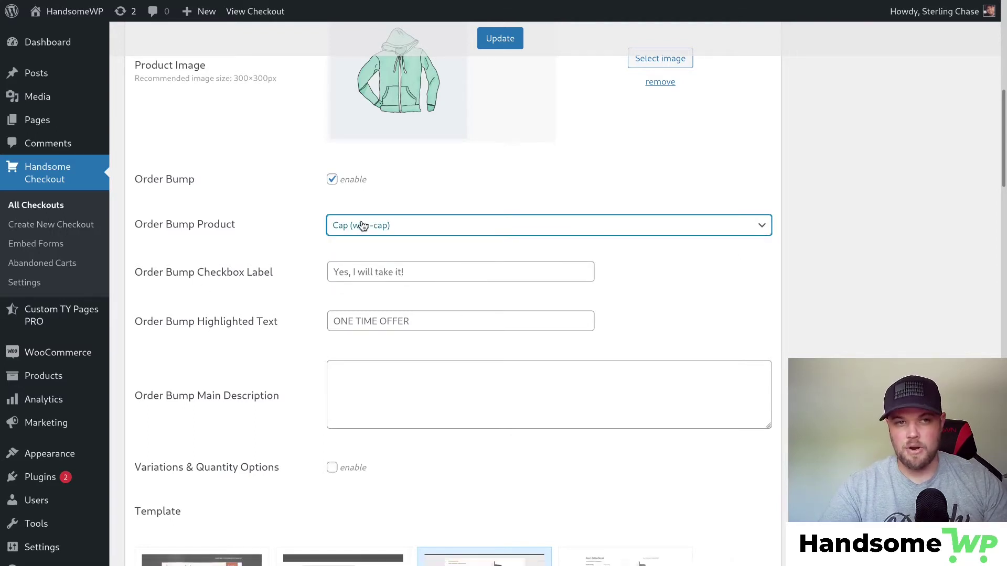
Set the bump label to 'Get Your Discounted Cap!' and highlighted text to 'ONE TIME OFFER!'.
{"action": "left_click", "coordinate": [380, 268]}
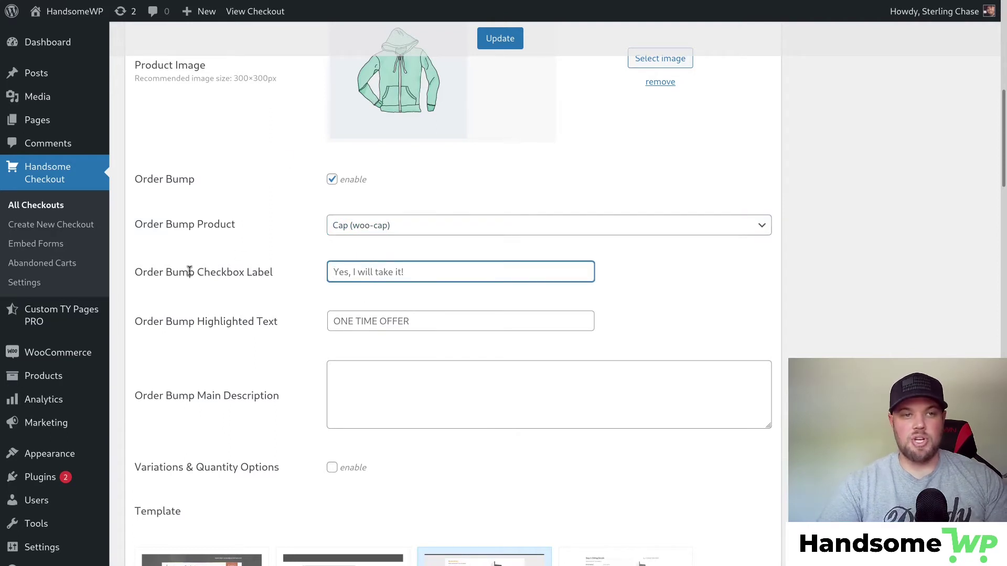
{"action": "left_click", "coordinate": [383, 271]}
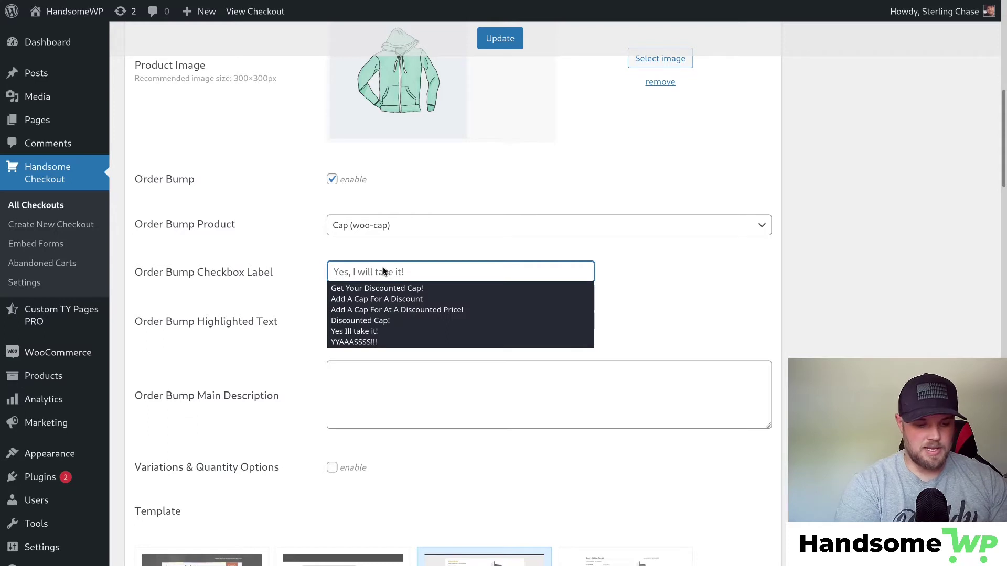
{"action": "type", "text": "Get"}
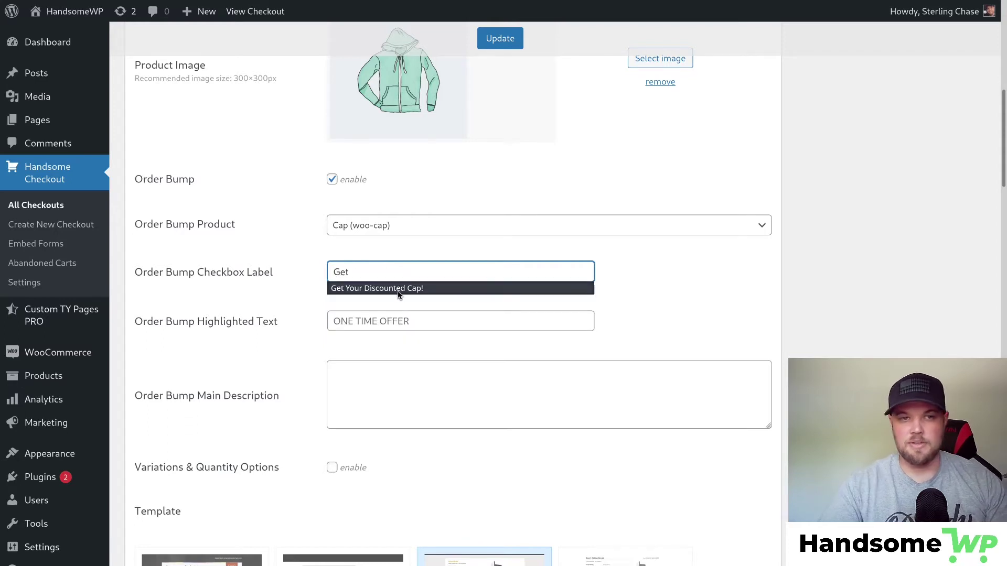
{"action": "left_click", "coordinate": [398, 289]}
{"action": "left_click", "coordinate": [400, 318]}
{"action": "type", "text": "O"}
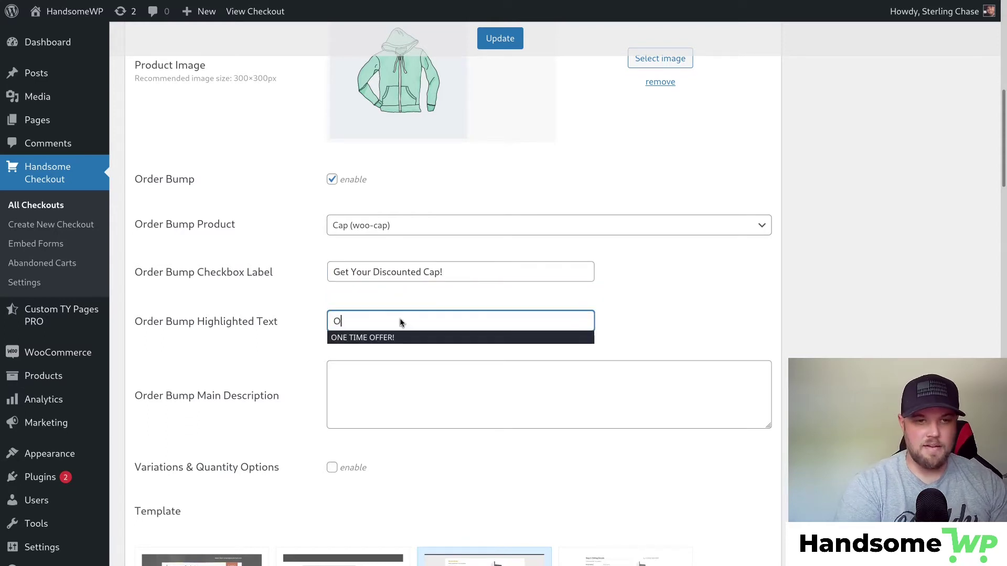
{"action": "left_click", "coordinate": [404, 338]}
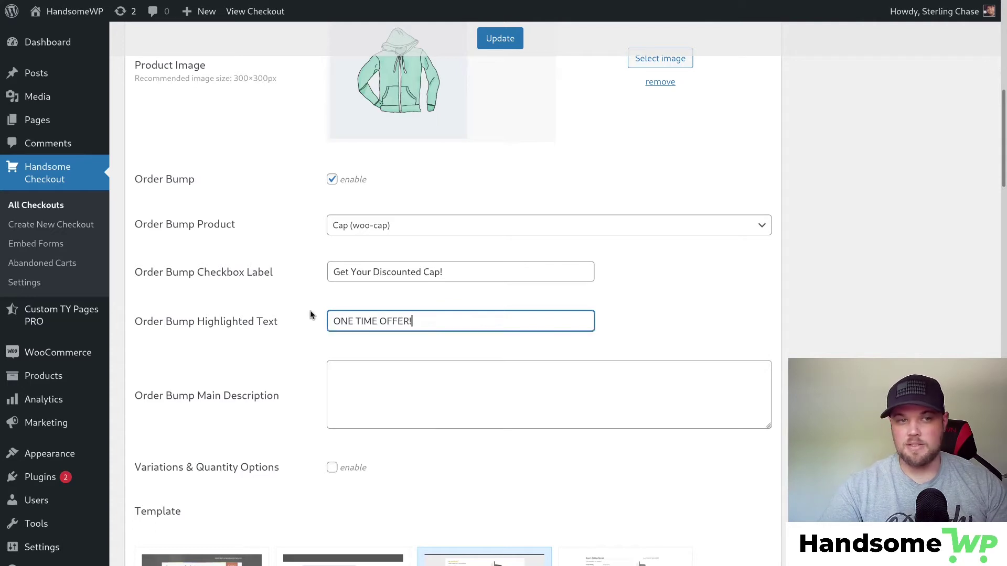
Enter 'Bump Offer Description' as the main description and save the checkout.
{"action": "left_click", "coordinate": [397, 370]}
{"action": "type", "text": "Bumpo"}
{"action": "key", "text": "BackSpace"}
{"action": "type", "text": "O"}
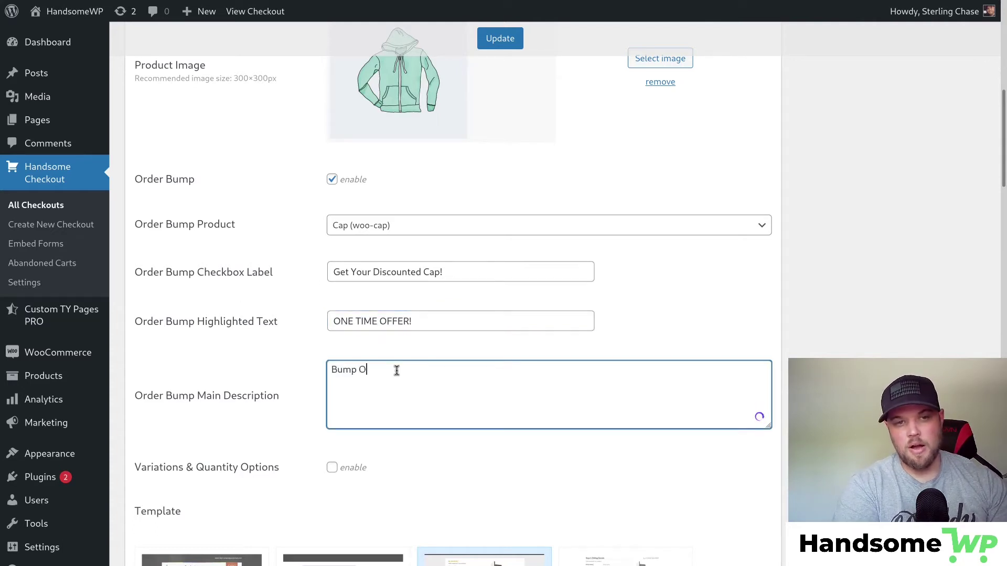
{"action": "type", "text": "ffer Description"}
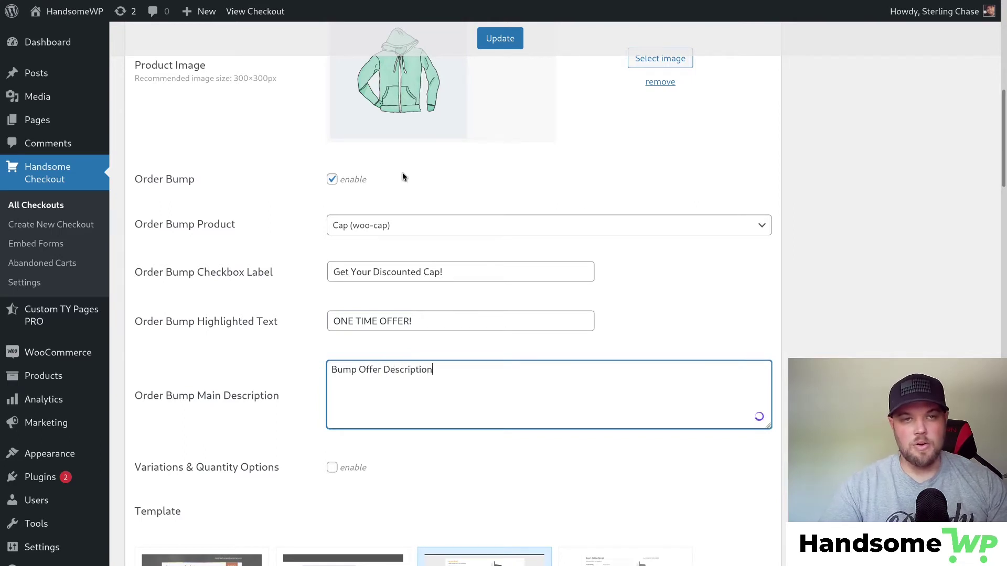
{"action": "left_click", "coordinate": [506, 39]}
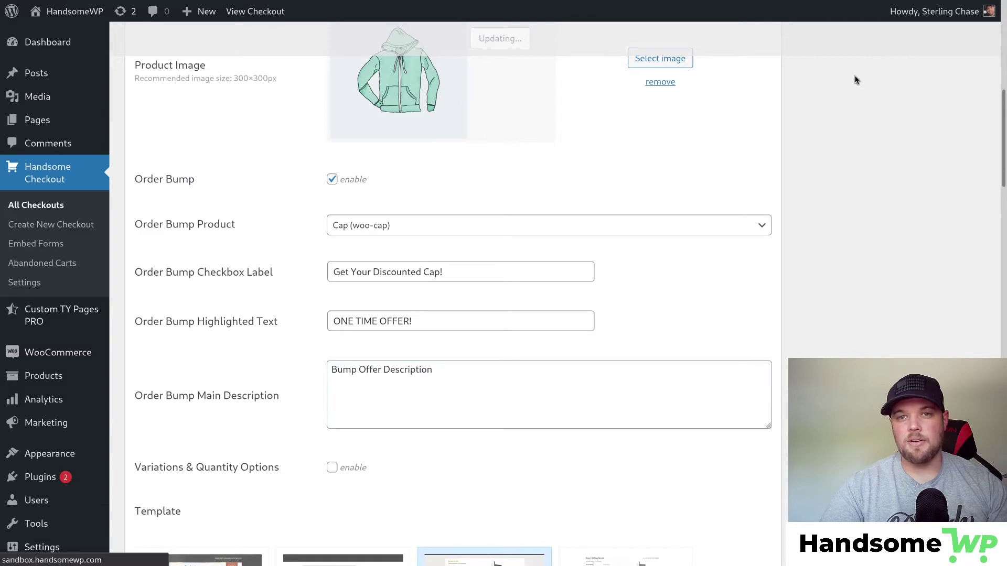
{"action": "left_click", "coordinate": [939, 148]}
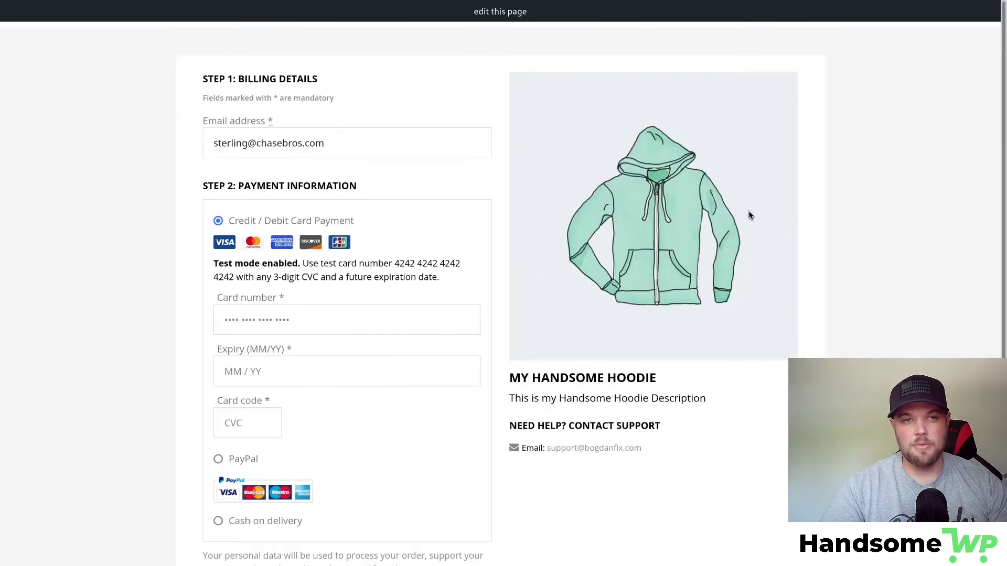
{"action": "scroll", "coordinate": [461, 149], "scroll_direction": "down", "scroll_amount": 6}
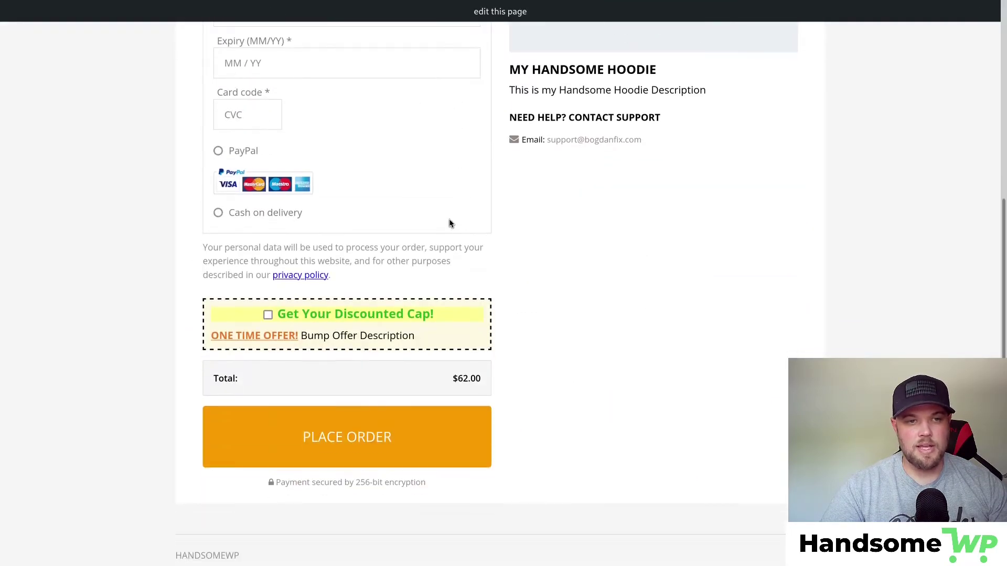
{"action": "left_click", "coordinate": [268, 316]}
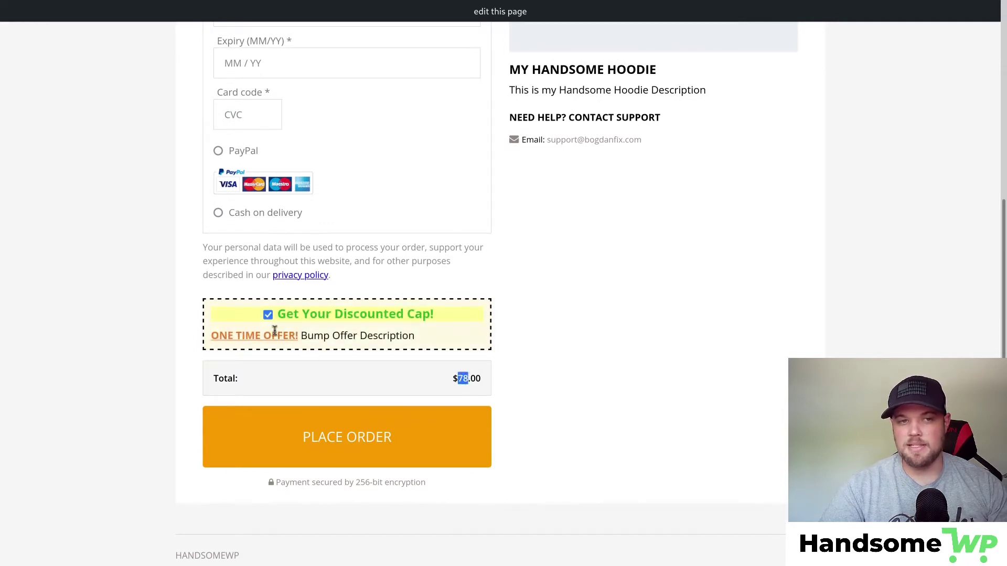
{"action": "left_click", "coordinate": [268, 315]}
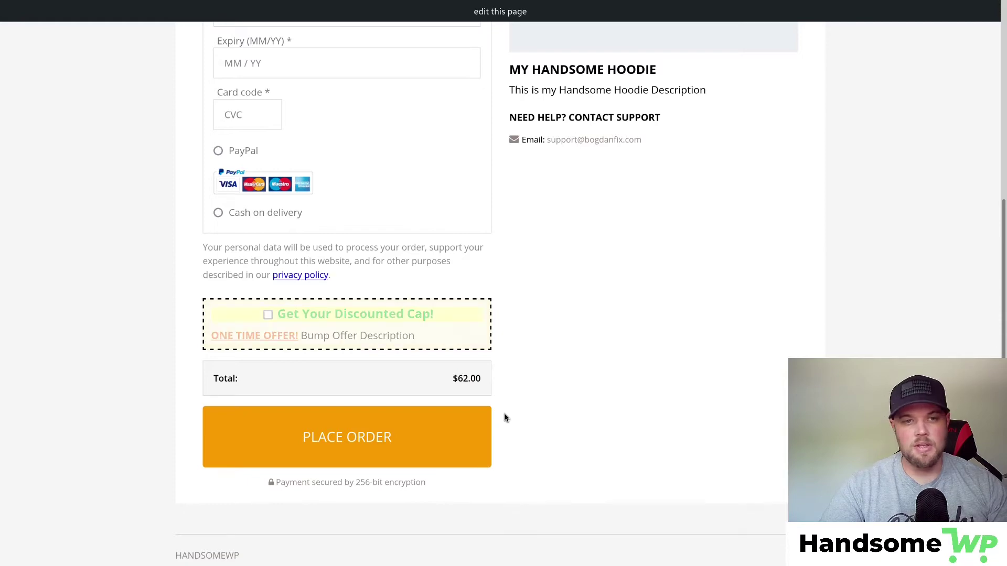
{"action": "scroll", "coordinate": [505, 417], "scroll_direction": "up", "scroll_amount": 5}
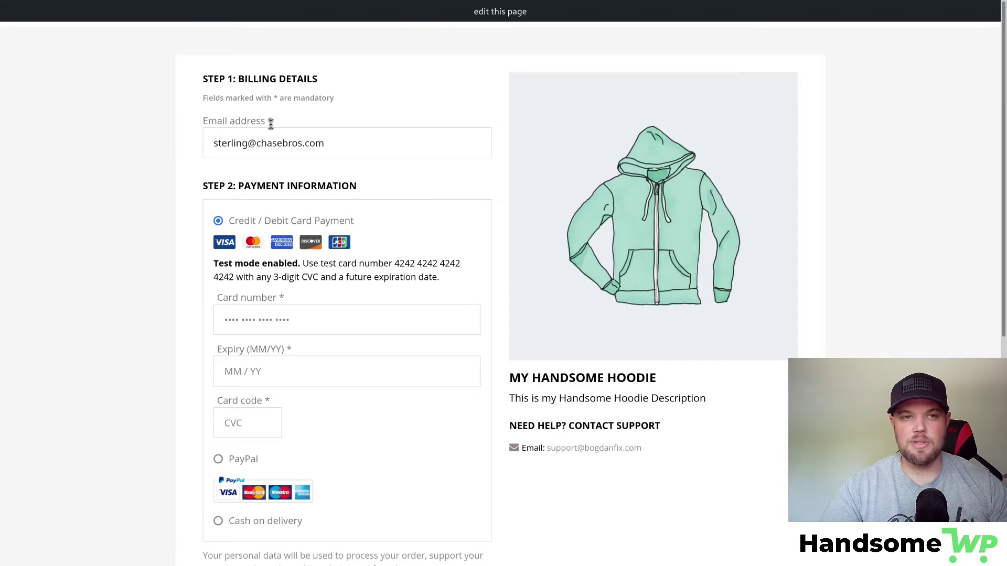
{"action": "mouse_move", "coordinate": [214, 3]}
{"action": "left_click", "coordinate": [54, 12]}
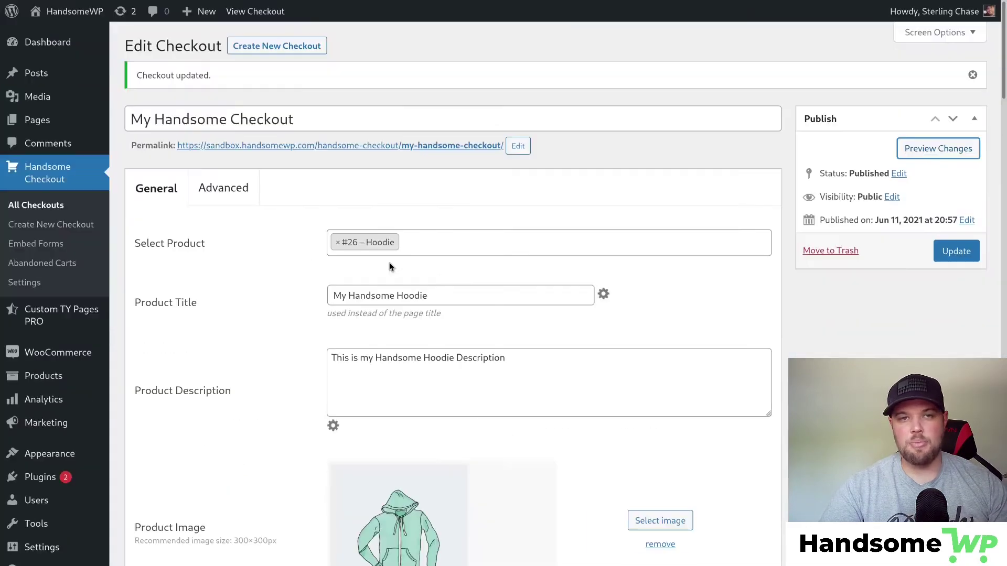
{"action": "scroll", "coordinate": [439, 284], "scroll_direction": "down", "scroll_amount": 4}
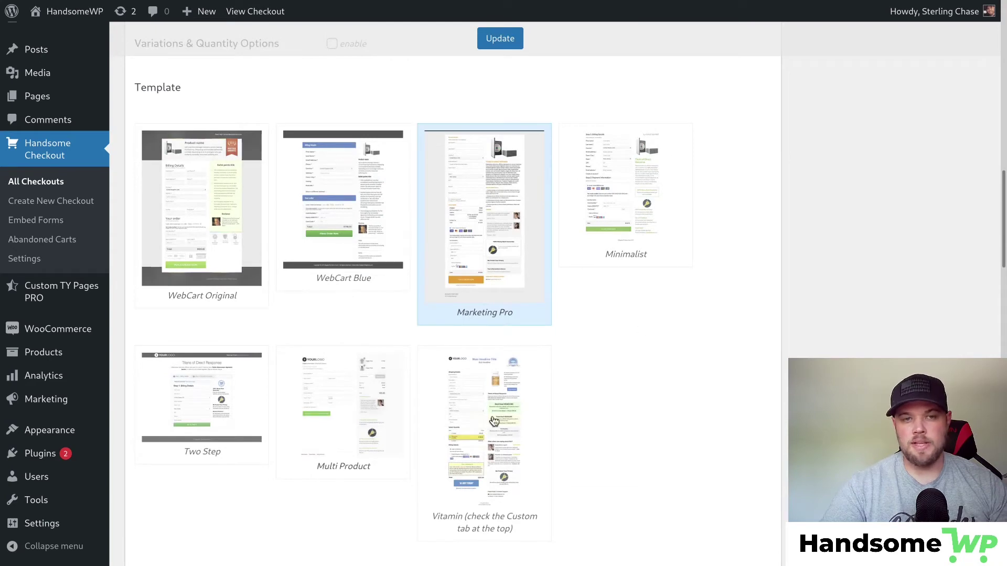
{"action": "scroll", "coordinate": [615, 270], "scroll_direction": "down", "scroll_amount": 3}
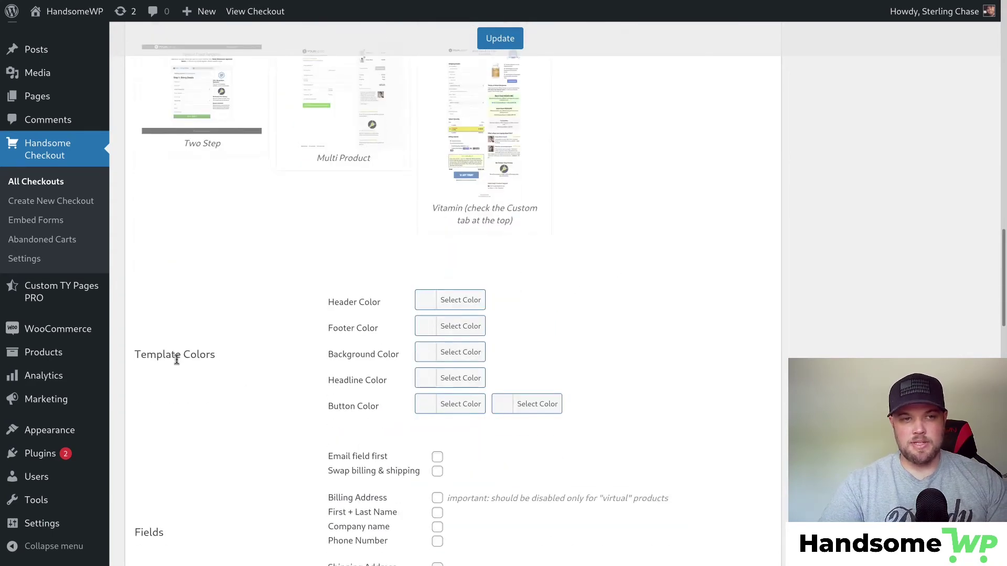
{"action": "scroll", "coordinate": [241, 369], "scroll_direction": "up", "scroll_amount": 5}
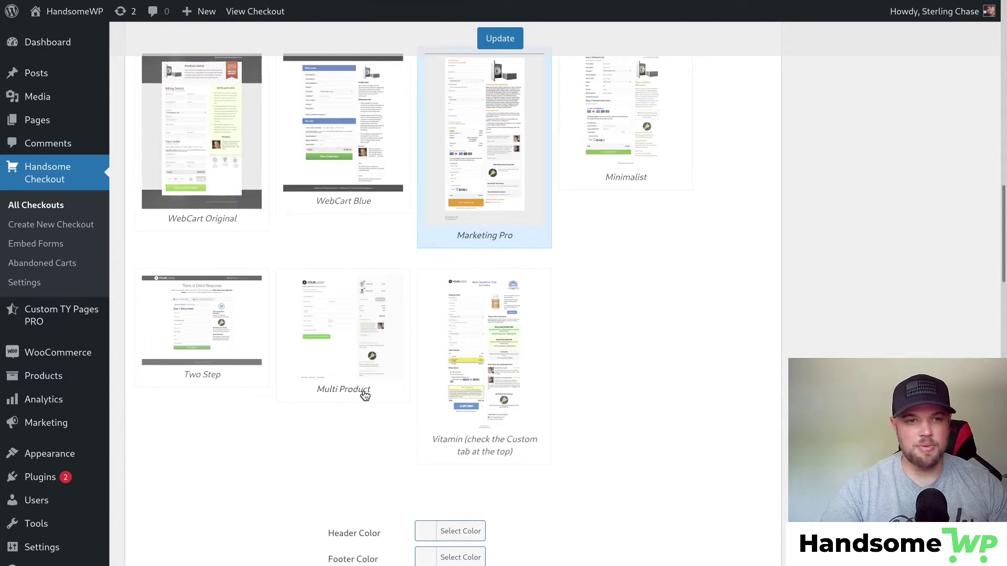
{"action": "scroll", "coordinate": [335, 403], "scroll_direction": "down", "scroll_amount": 2}
{"action": "scroll", "coordinate": [273, 383], "scroll_direction": "down", "scroll_amount": 3}
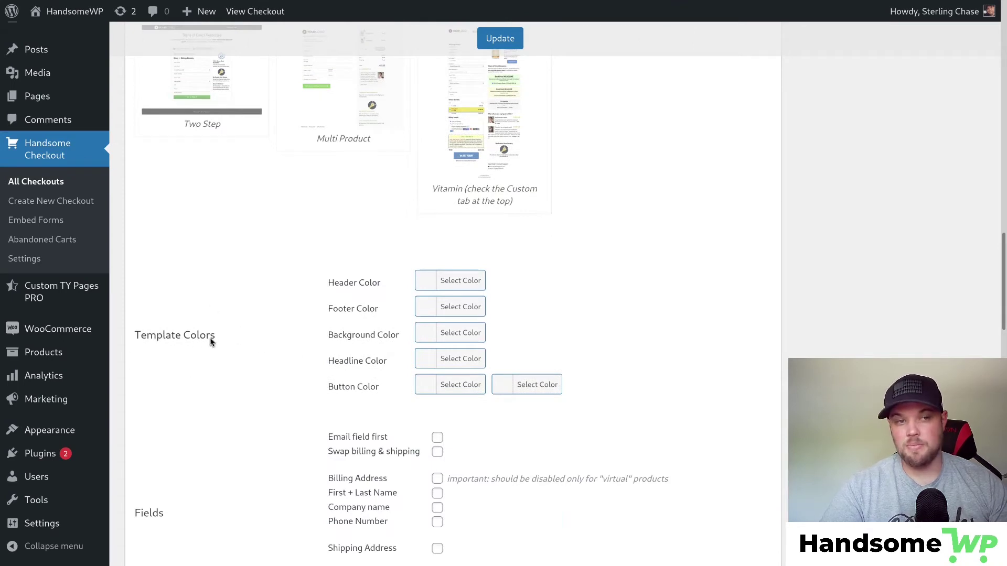
{"action": "scroll", "coordinate": [417, 262], "scroll_direction": "down", "scroll_amount": 1}
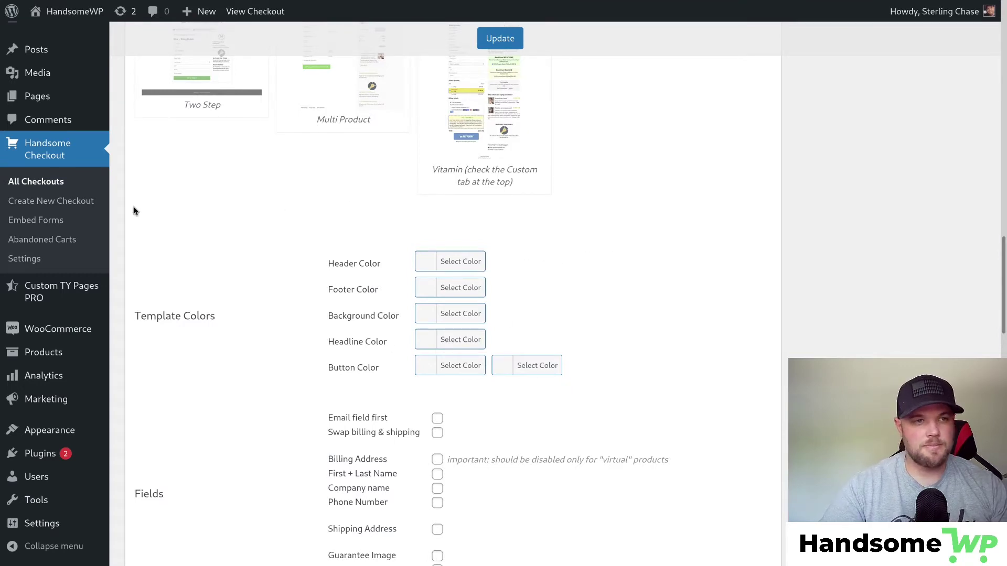
{"action": "scroll", "coordinate": [696, 205], "scroll_direction": "down", "scroll_amount": 2}
{"action": "scroll", "coordinate": [696, 206], "scroll_direction": "down", "scroll_amount": 4}
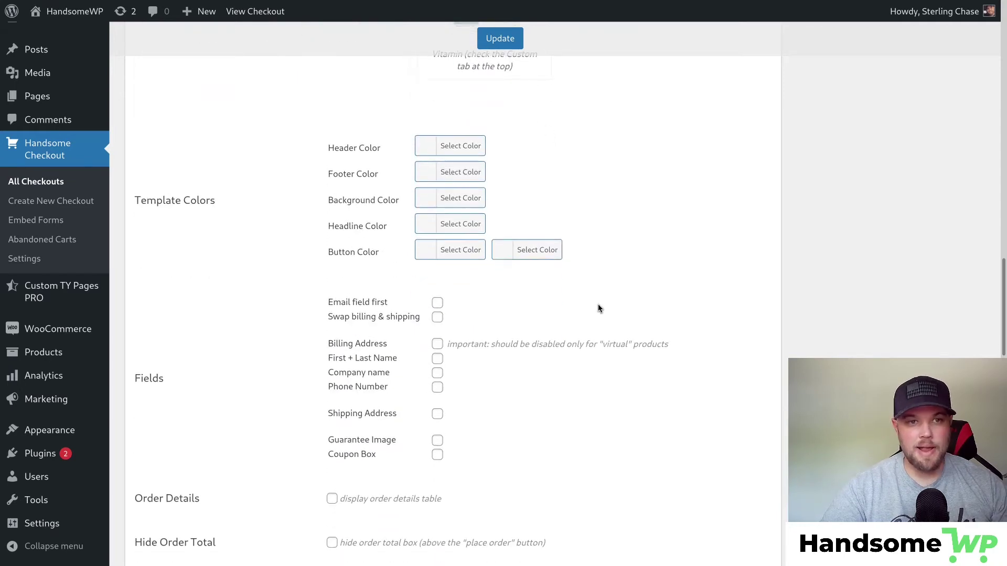
Set the first button colour to green #62d36e.
{"action": "left_click", "coordinate": [430, 251]}
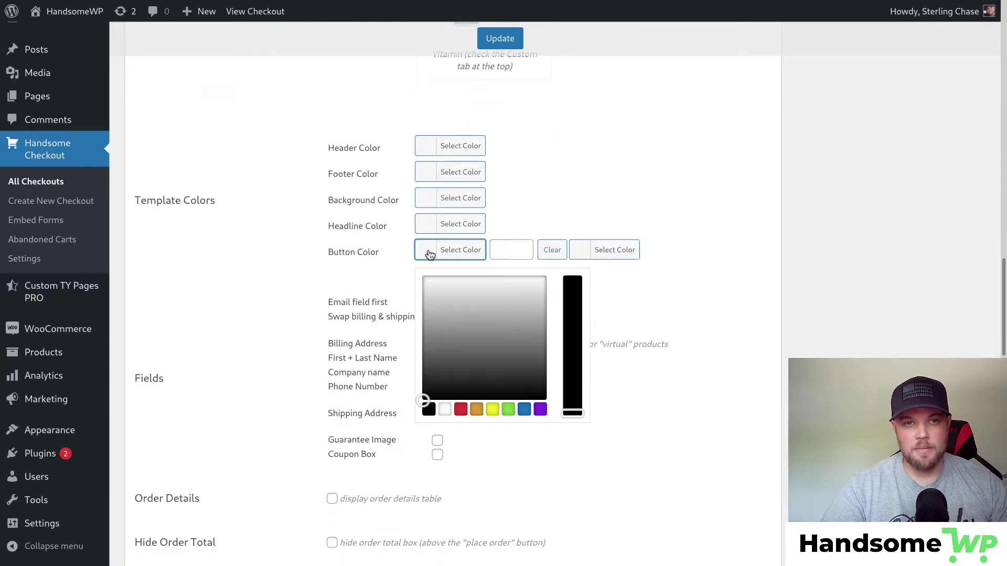
{"action": "left_click", "coordinate": [501, 248]}
{"action": "key", "text": "ctrl+v"}
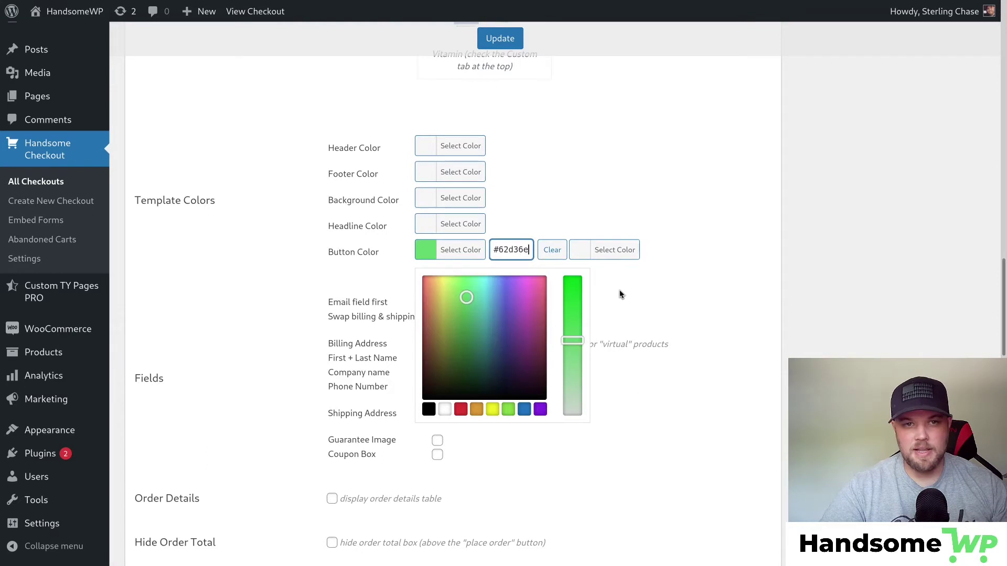
{"action": "left_click", "coordinate": [690, 296]}
Set the second button colour to a darker green, #4eaa54.
{"action": "left_click", "coordinate": [504, 251]}
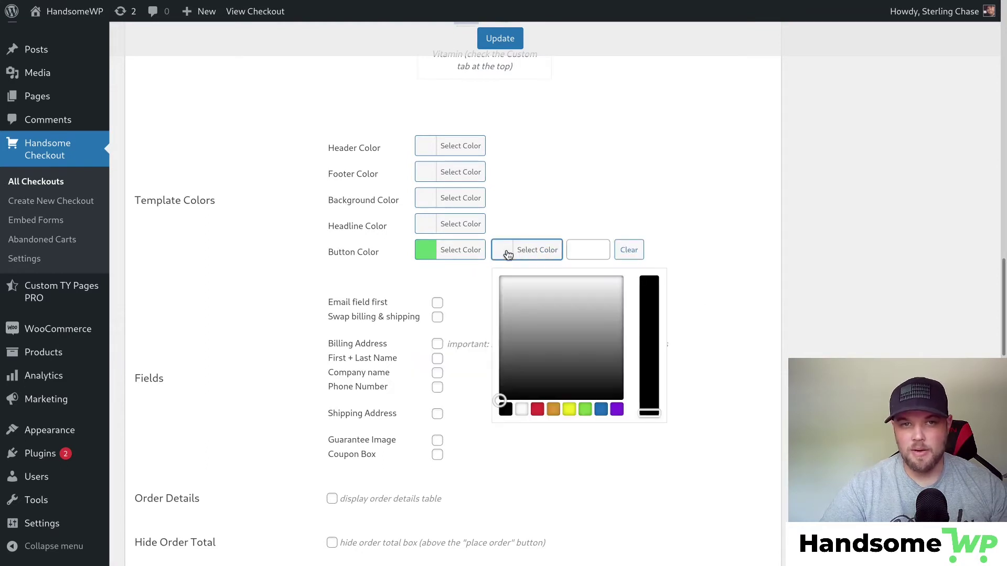
{"action": "left_click", "coordinate": [586, 248]}
{"action": "type", "text": "#62d36e"}
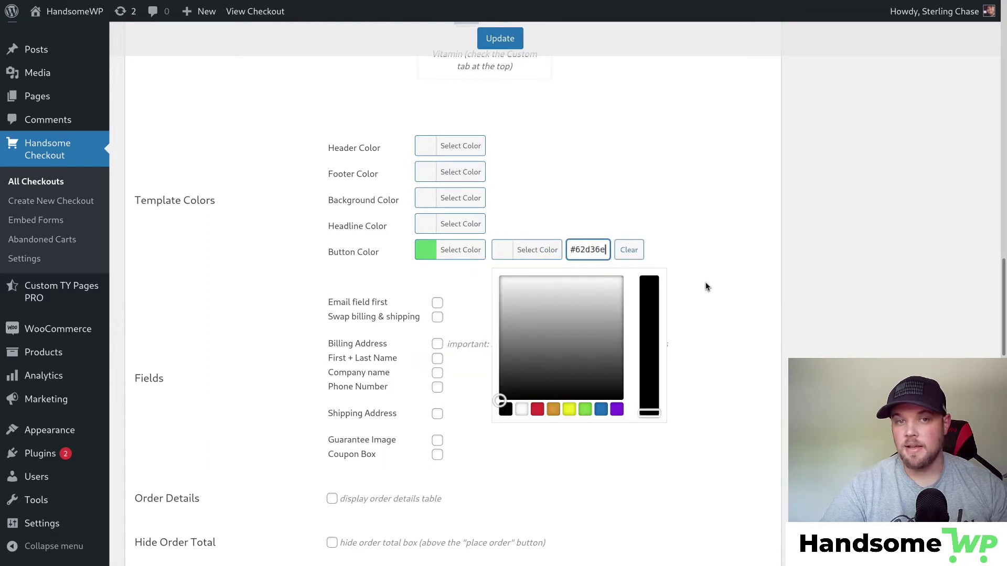
{"action": "left_click_drag", "start_coordinate": [542, 295], "coordinate": [542, 320]}
{"action": "left_click", "coordinate": [685, 244]}
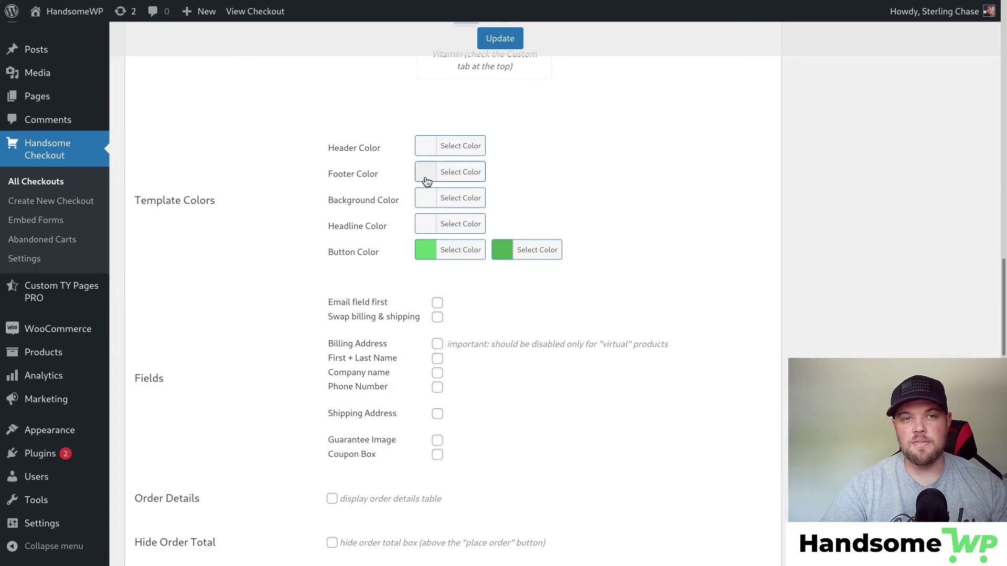
Tick the First + Last Name and Phone Number fields, leaving other optional fields off.
{"action": "scroll", "coordinate": [270, 157], "scroll_direction": "down", "scroll_amount": 1}
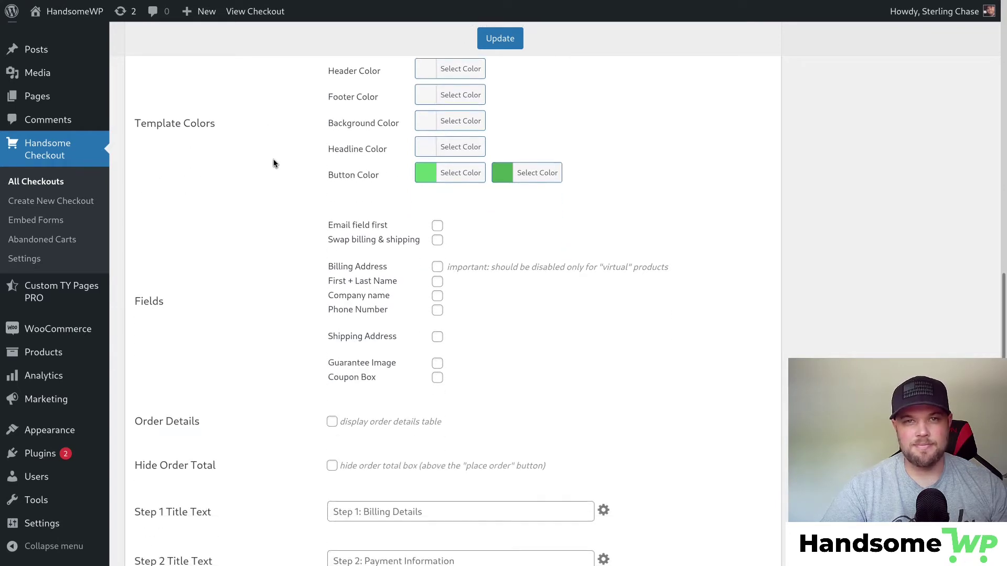
{"action": "scroll", "coordinate": [273, 163], "scroll_direction": "down", "scroll_amount": 1}
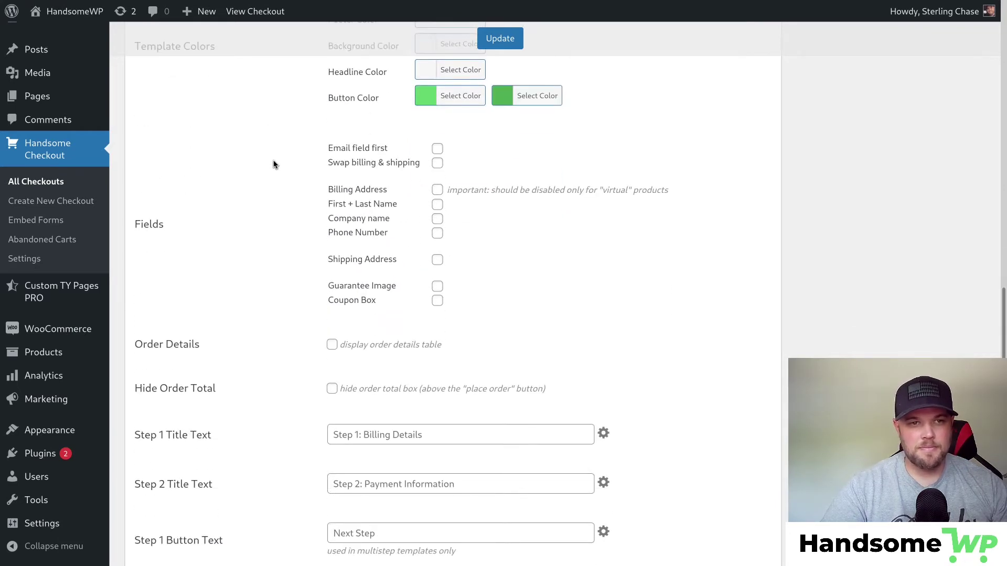
{"action": "scroll", "coordinate": [272, 164], "scroll_direction": "down", "scroll_amount": 1}
{"action": "scroll", "coordinate": [161, 180], "scroll_direction": "up", "scroll_amount": 1}
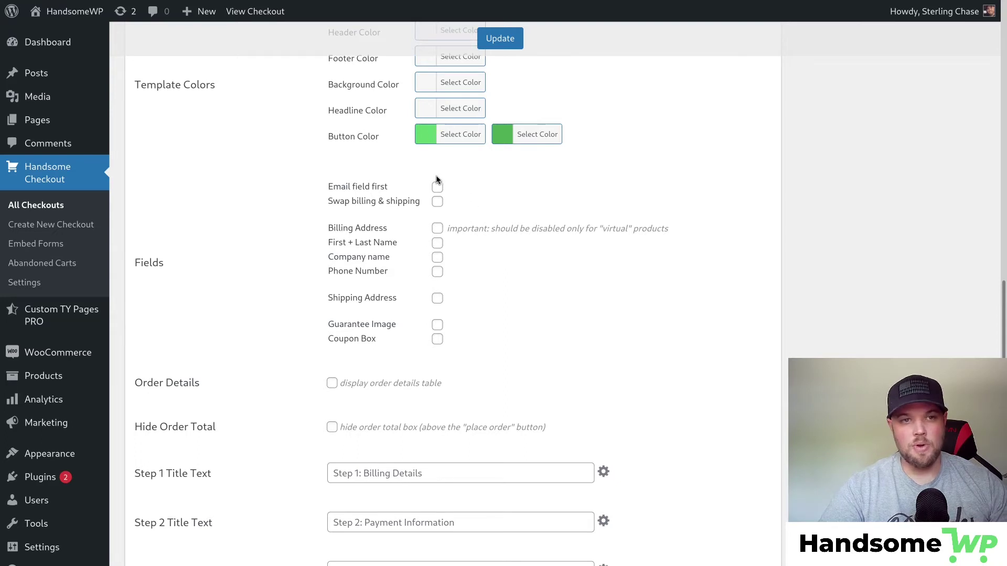
{"action": "left_click", "coordinate": [438, 242]}
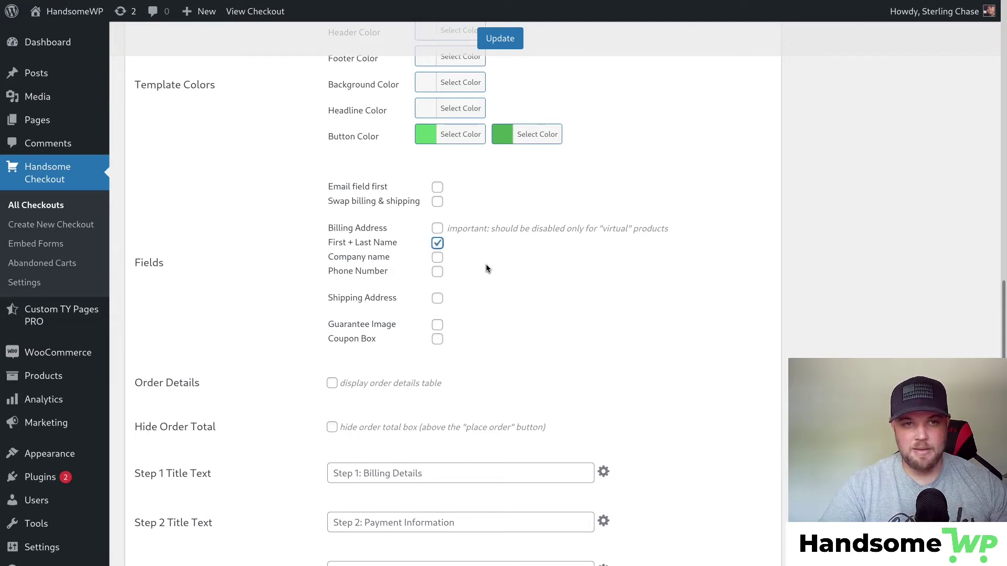
{"action": "left_click", "coordinate": [438, 271]}
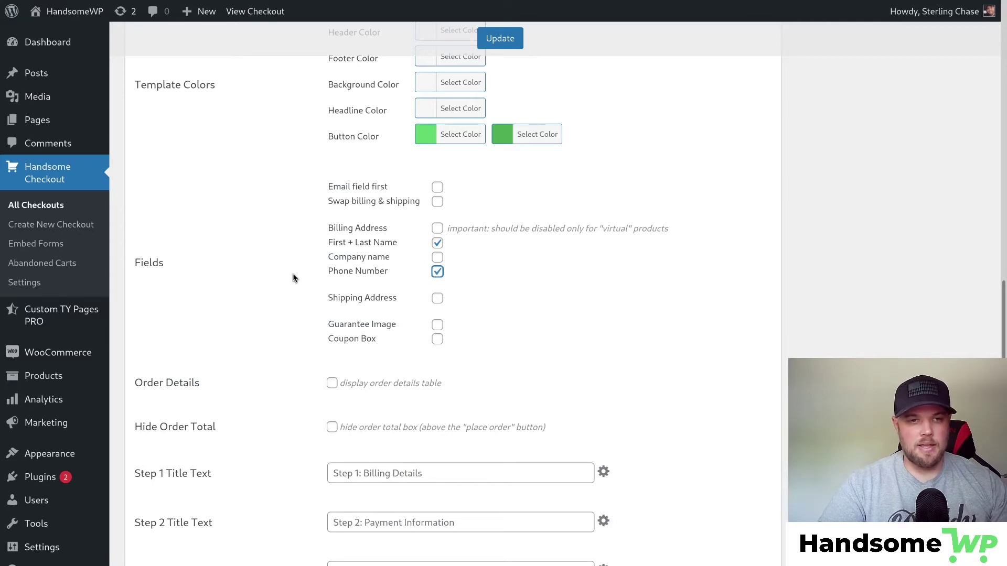
{"action": "scroll", "coordinate": [292, 276], "scroll_direction": "down", "scroll_amount": 2}
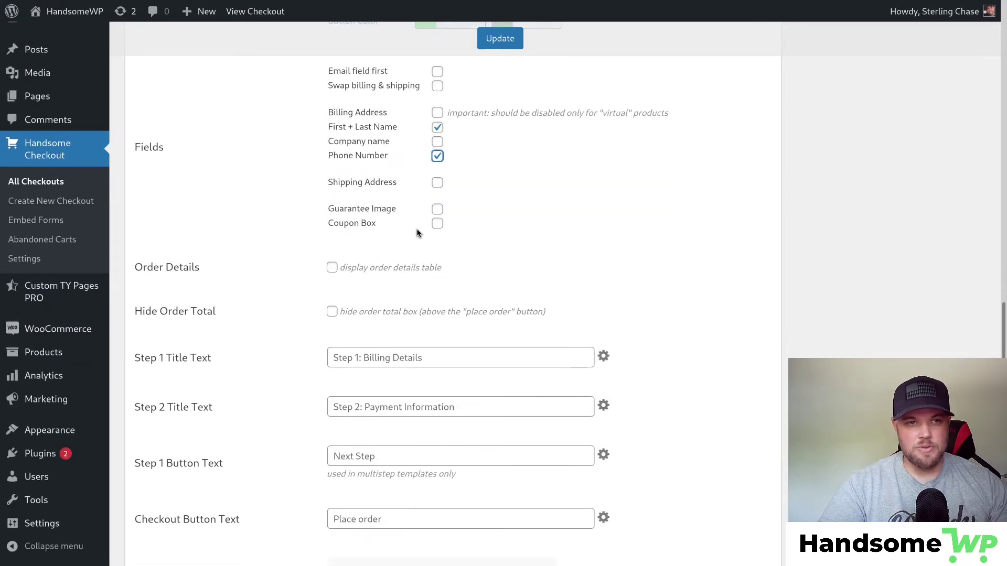
{"action": "scroll", "coordinate": [305, 213], "scroll_direction": "down", "scroll_amount": 2}
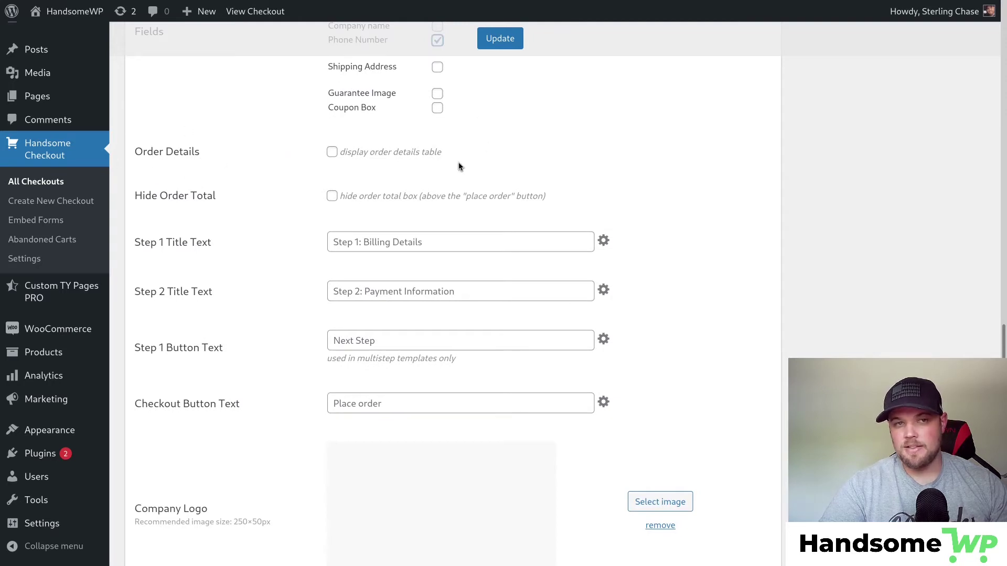
{"action": "left_click", "coordinate": [331, 152]}
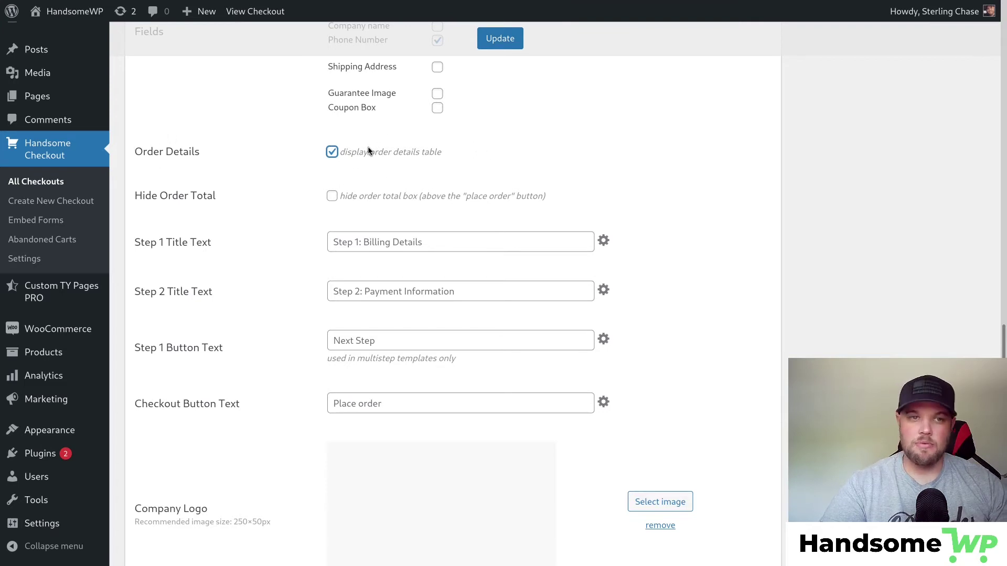
{"action": "left_click", "coordinate": [332, 195]}
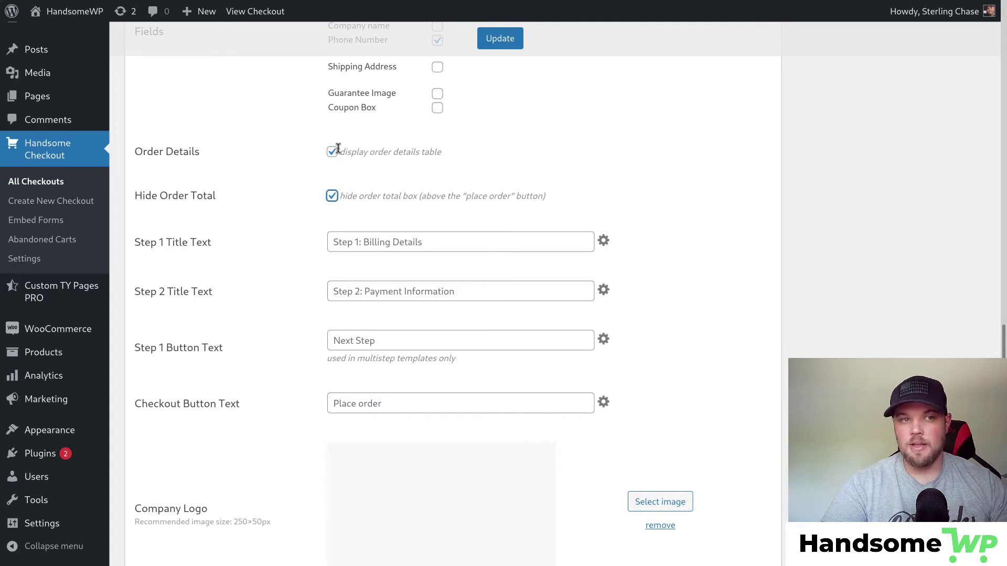
{"action": "left_click", "coordinate": [332, 196]}
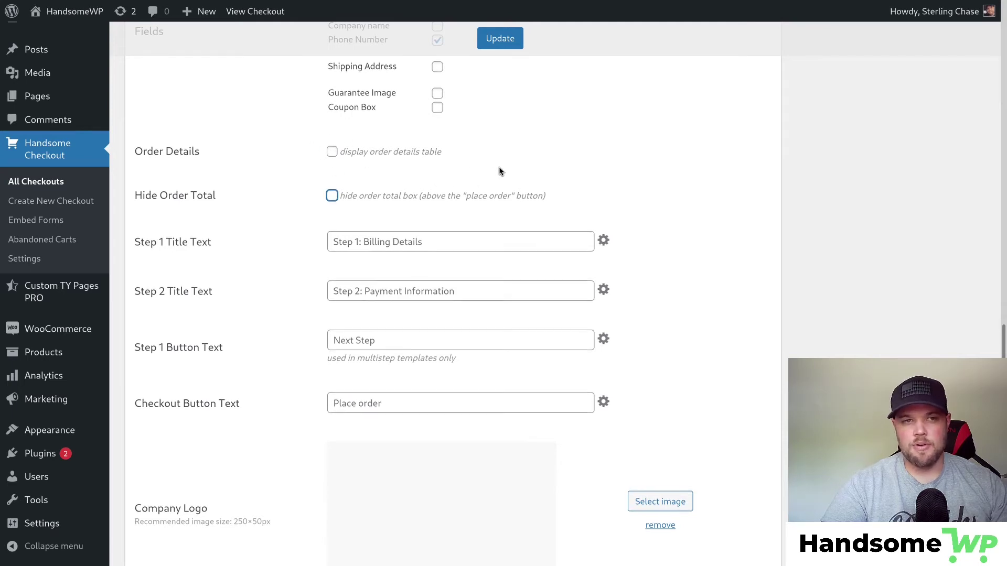
{"action": "scroll", "coordinate": [498, 171], "scroll_direction": "down", "scroll_amount": 1}
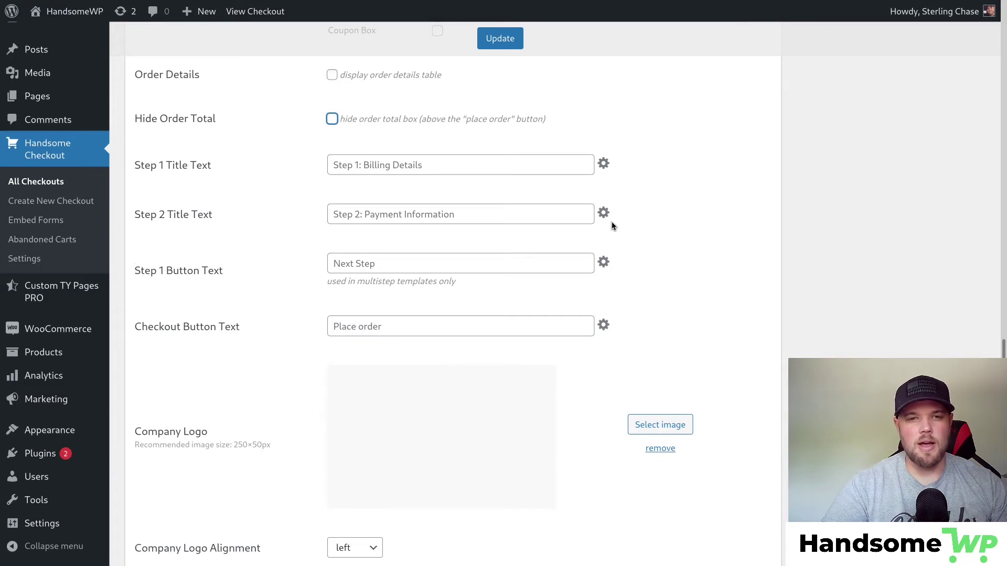
{"action": "scroll", "coordinate": [608, 226], "scroll_direction": "up", "scroll_amount": 3}
{"action": "scroll", "coordinate": [627, 226], "scroll_direction": "up", "scroll_amount": 7}
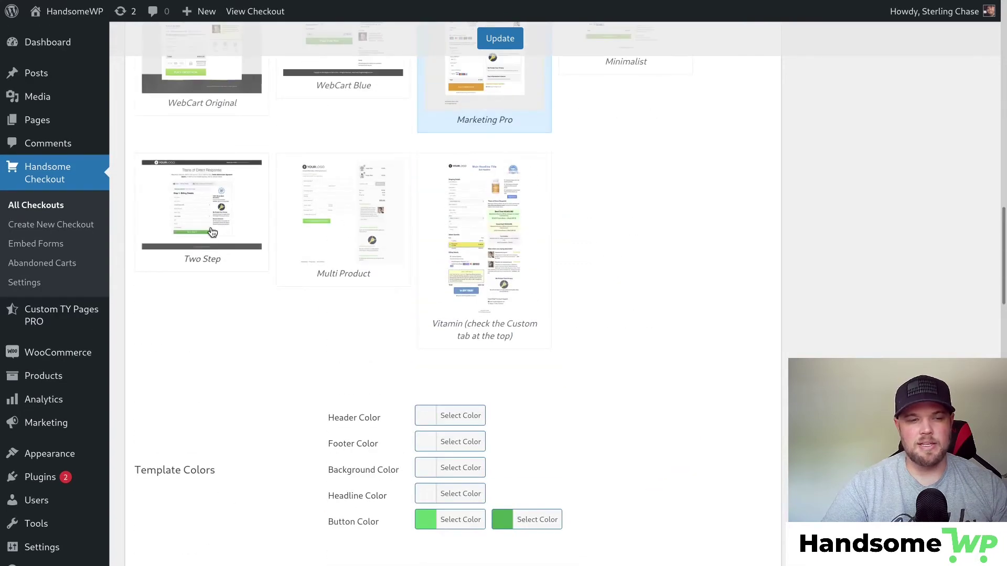
{"action": "scroll", "coordinate": [231, 382], "scroll_direction": "down", "scroll_amount": 13}
{"action": "left_click", "coordinate": [356, 267]}
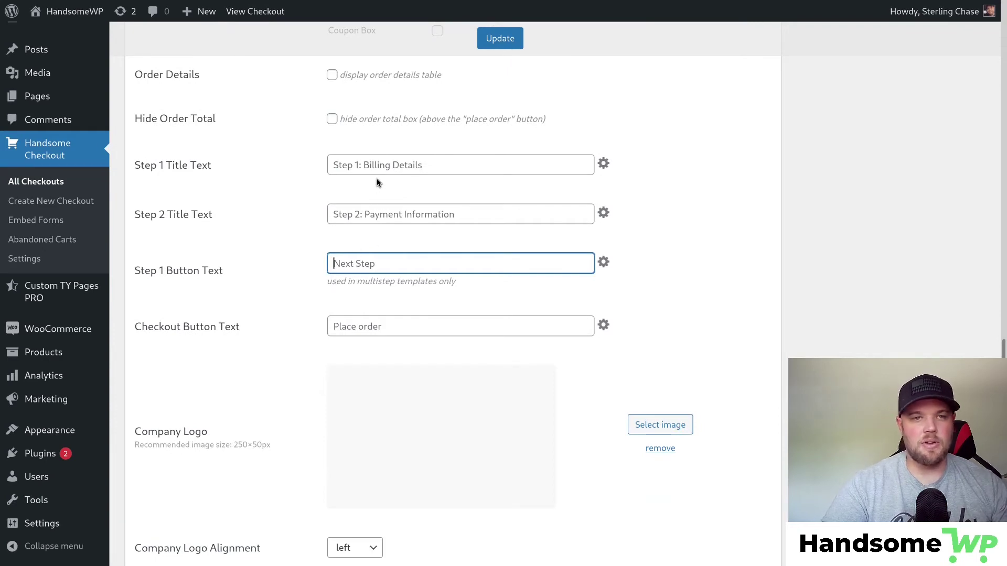
{"action": "left_click", "coordinate": [400, 165]}
{"action": "left_click", "coordinate": [409, 214]}
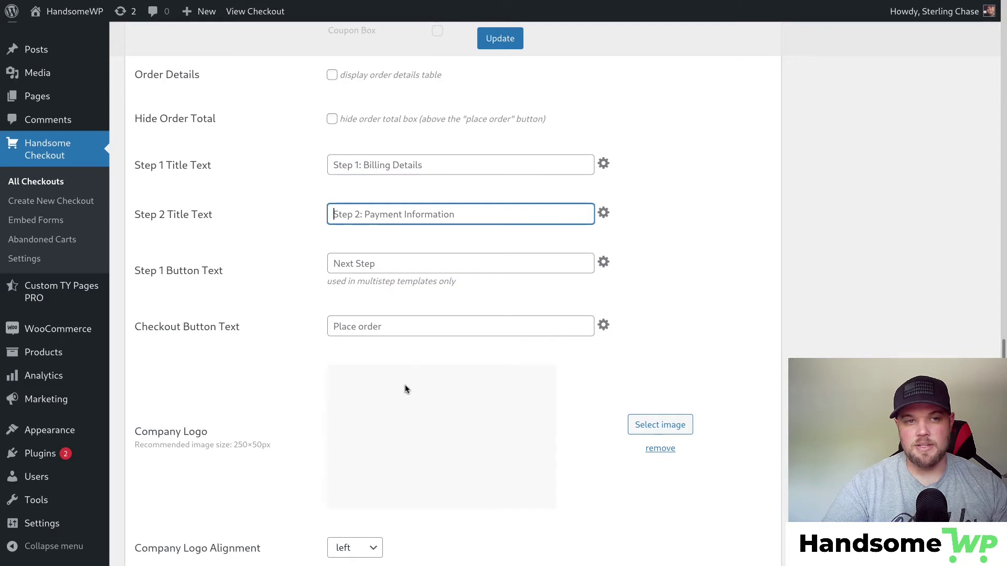
{"action": "left_click", "coordinate": [373, 332]}
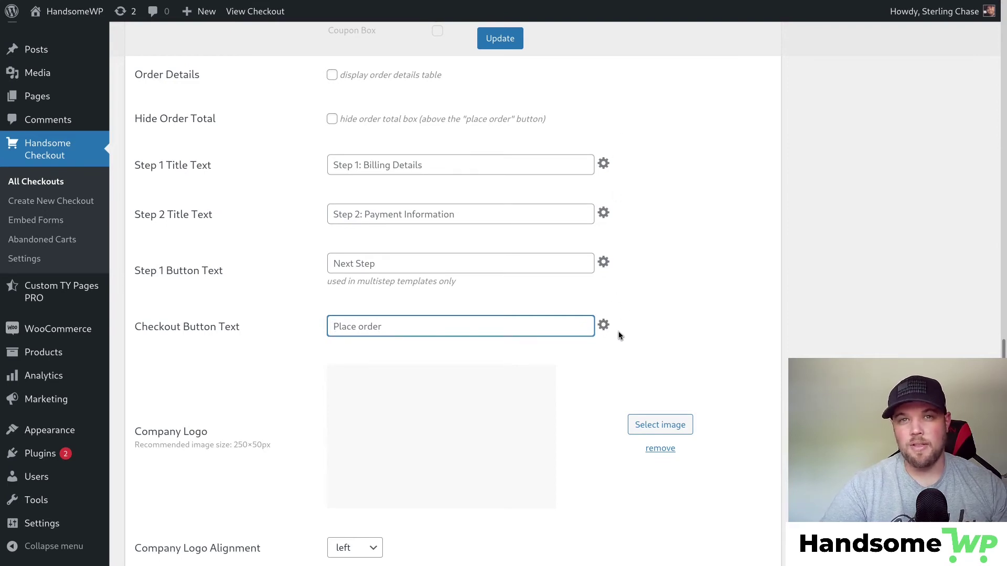
Give the checkout button a cart-plus icon in its button style options.
{"action": "left_click", "coordinate": [603, 325]}
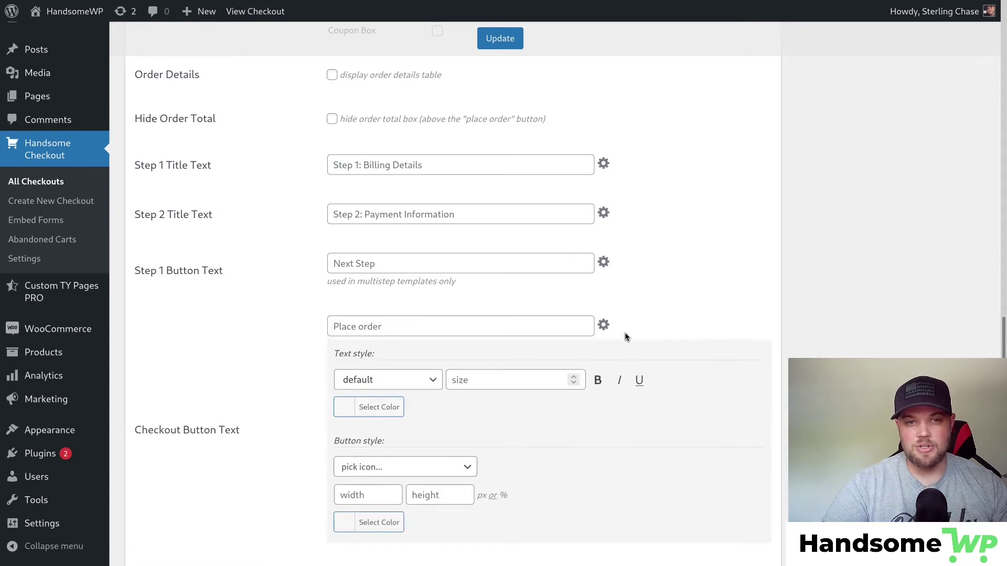
{"action": "scroll", "coordinate": [645, 305], "scroll_direction": "down", "scroll_amount": 2}
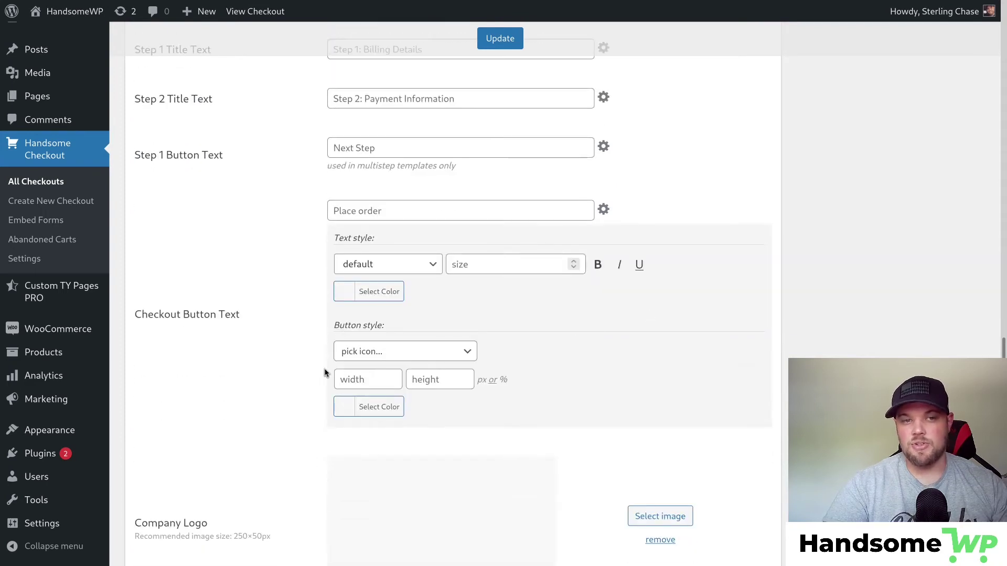
{"action": "left_click_drag", "start_coordinate": [333, 325], "coordinate": [384, 325]}
{"action": "left_click", "coordinate": [385, 350]}
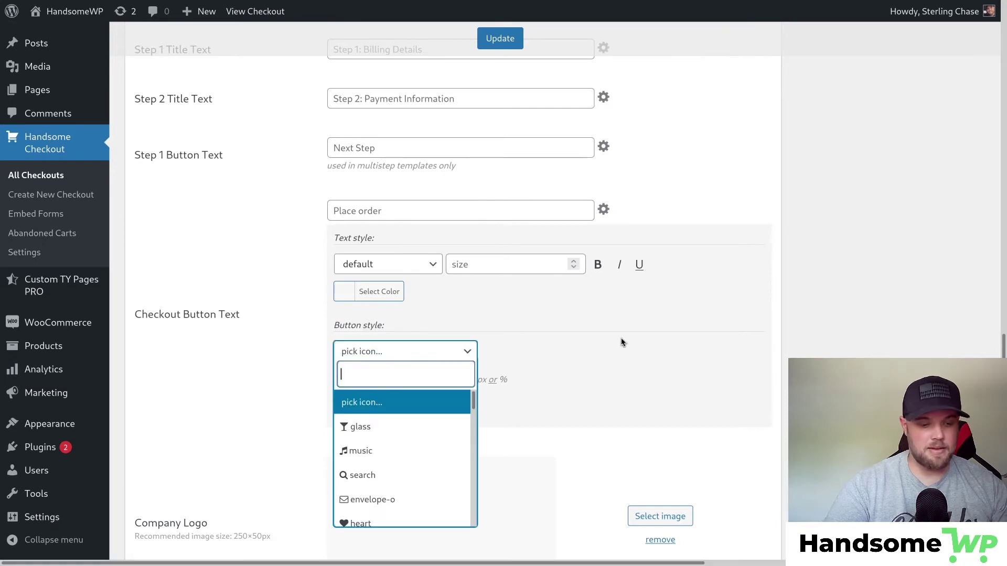
{"action": "type", "text": "cart"}
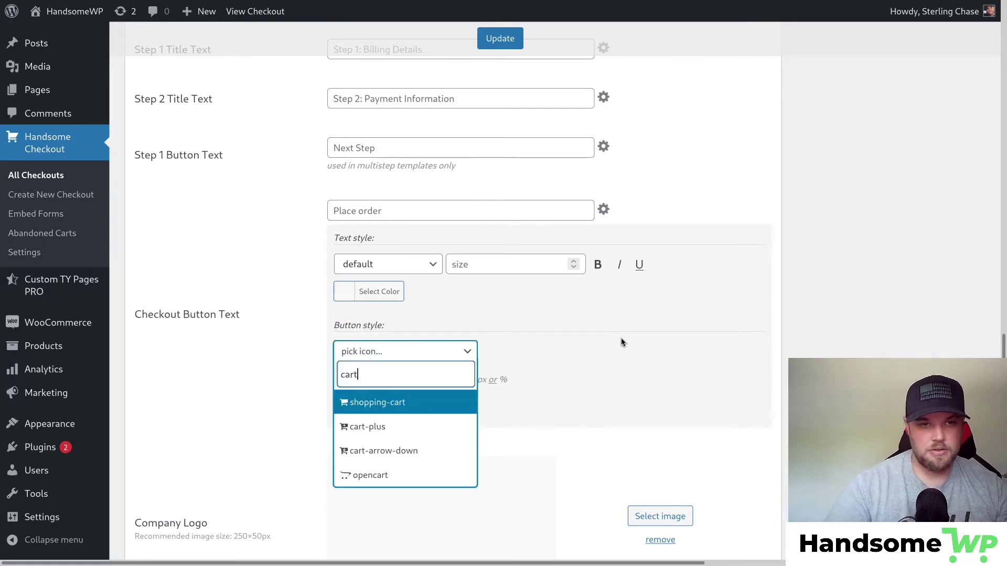
{"action": "left_click", "coordinate": [422, 426]}
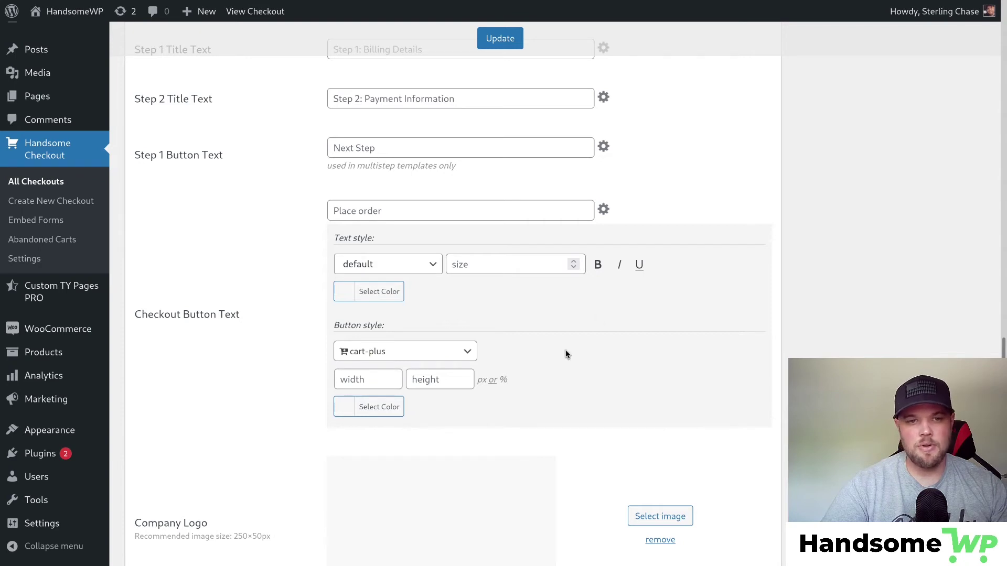
Use the HandsomeWP logo (5x1logo.png) as the company logo and save the checkout.
{"action": "scroll", "coordinate": [565, 355], "scroll_direction": "down", "scroll_amount": 3}
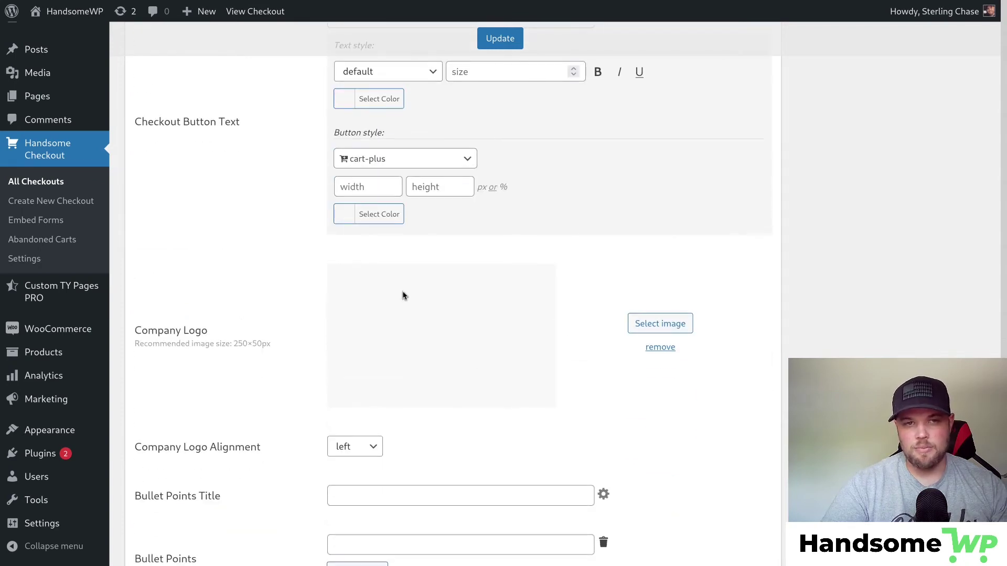
{"action": "left_click", "coordinate": [662, 323]}
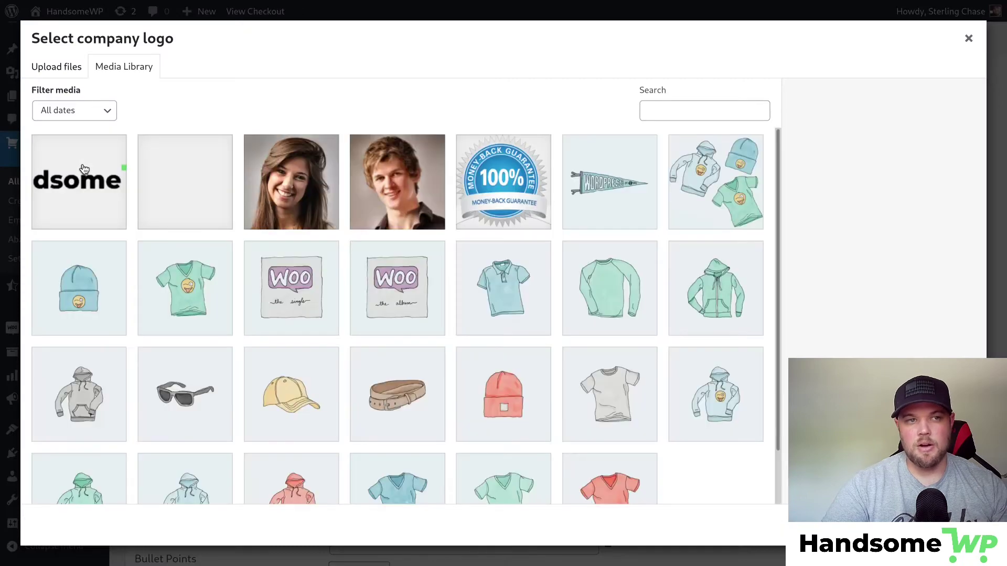
{"action": "left_click", "coordinate": [83, 169]}
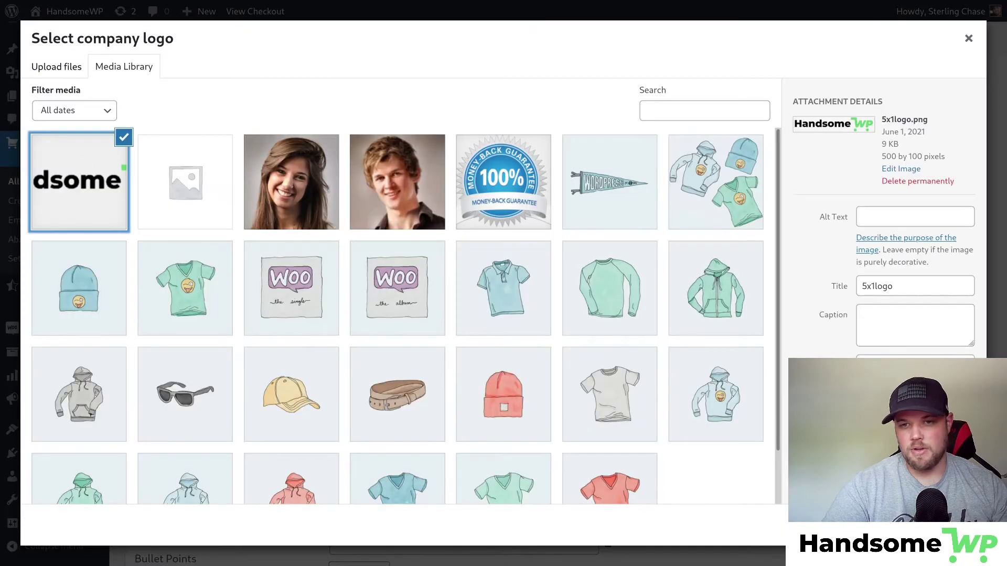
{"action": "left_click", "coordinate": [940, 526]}
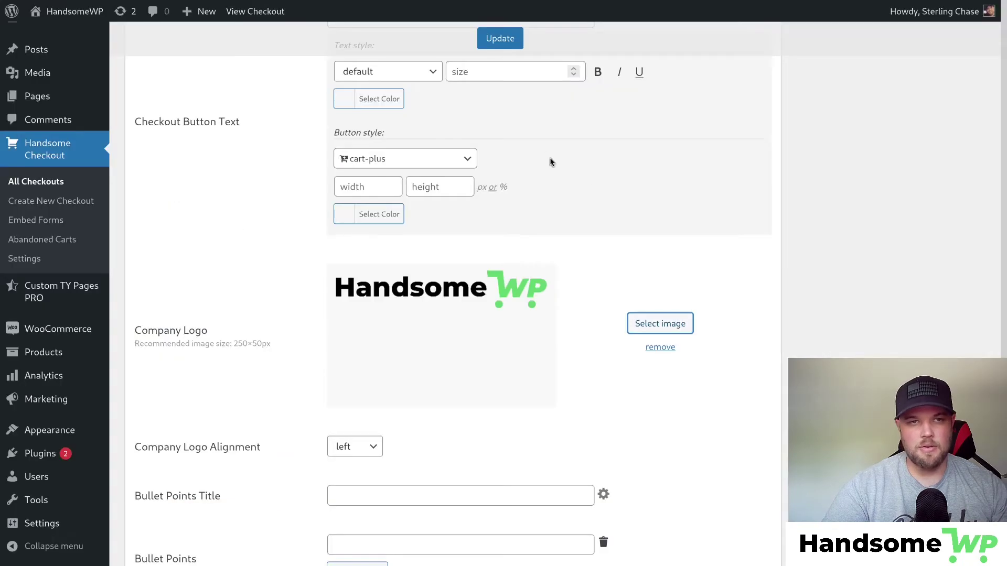
{"action": "left_click", "coordinate": [502, 43]}
Review the live checkout with the HandsomeWP logo and PLACE ORDER cart icon, then return to Edit Checkout.
{"action": "left_click", "coordinate": [927, 156]}
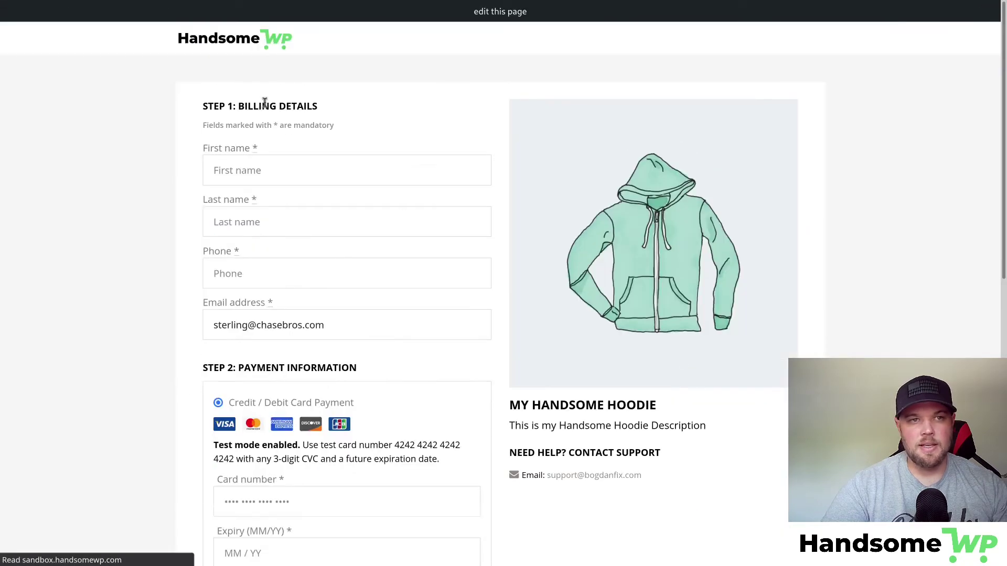
{"action": "scroll", "coordinate": [528, 122], "scroll_direction": "down", "scroll_amount": 10}
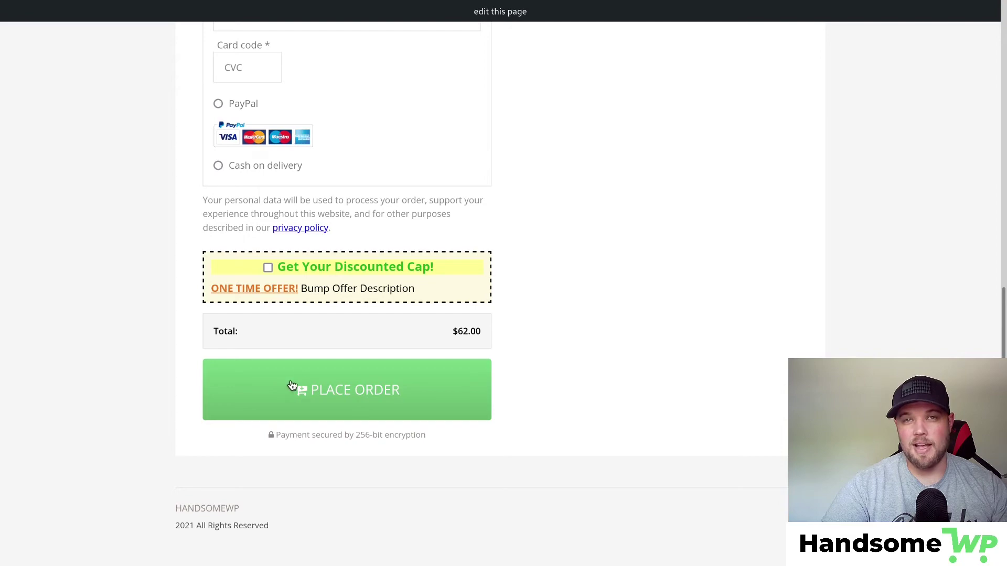
{"action": "scroll", "coordinate": [566, 391], "scroll_direction": "up", "scroll_amount": 8}
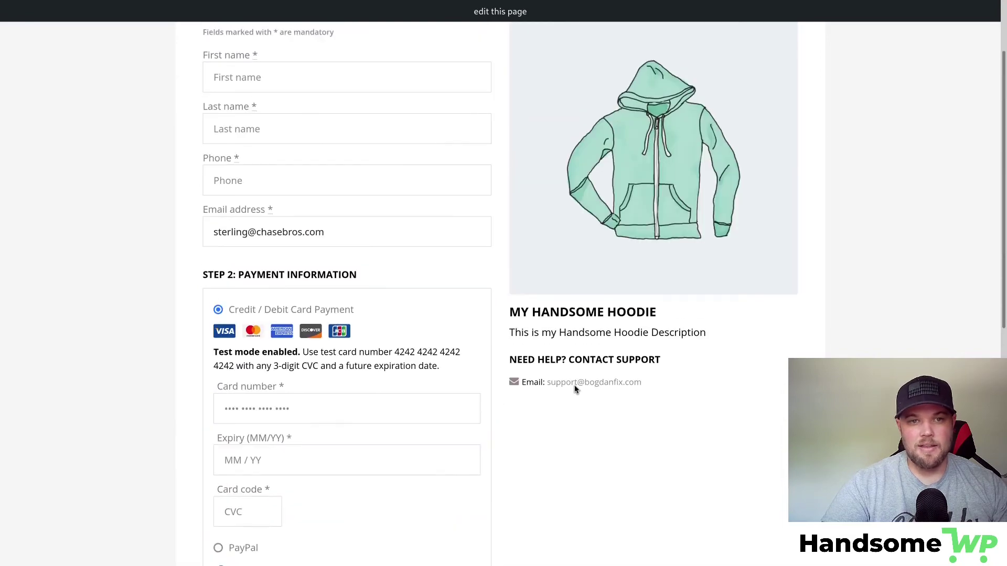
{"action": "scroll", "coordinate": [575, 385], "scroll_direction": "up", "scroll_amount": 2}
{"action": "scroll", "coordinate": [536, 310], "scroll_direction": "down", "scroll_amount": 5}
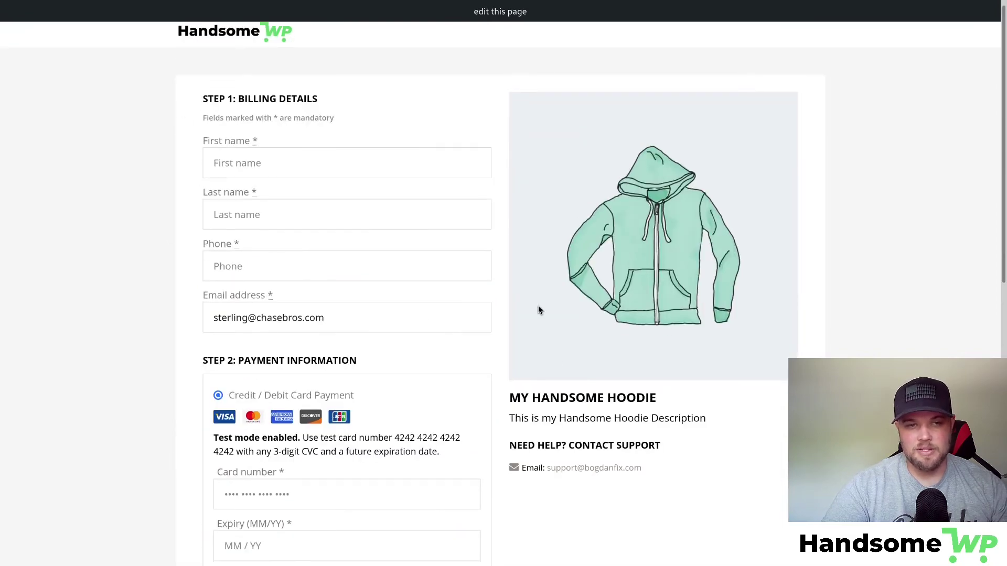
{"action": "scroll", "coordinate": [533, 350], "scroll_direction": "up", "scroll_amount": 2}
{"action": "scroll", "coordinate": [532, 350], "scroll_direction": "down", "scroll_amount": 2}
{"action": "scroll", "coordinate": [526, 245], "scroll_direction": "down", "scroll_amount": 2}
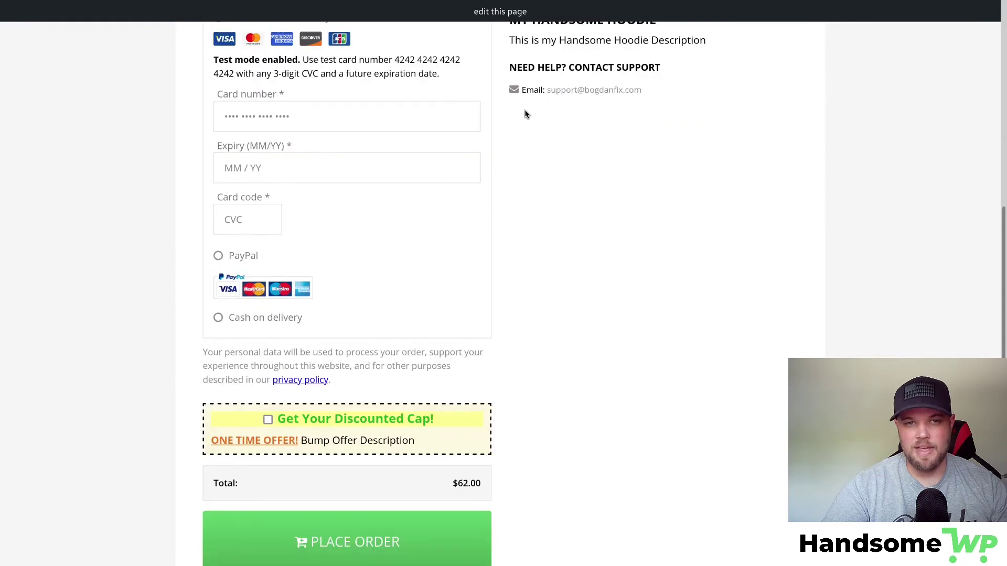
{"action": "scroll", "coordinate": [490, 309], "scroll_direction": "up", "scroll_amount": 7}
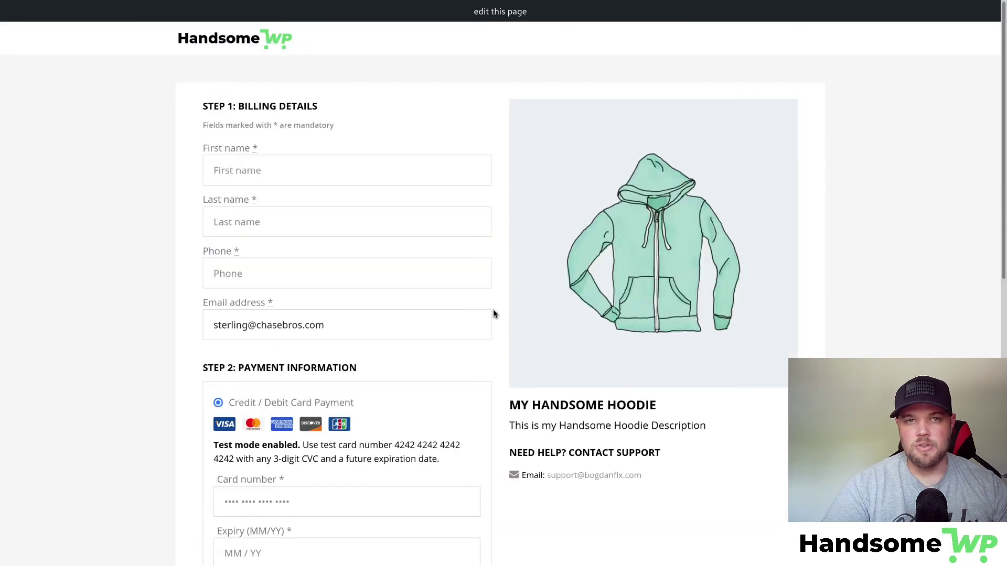
{"action": "scroll", "coordinate": [522, 306], "scroll_direction": "down", "scroll_amount": 6}
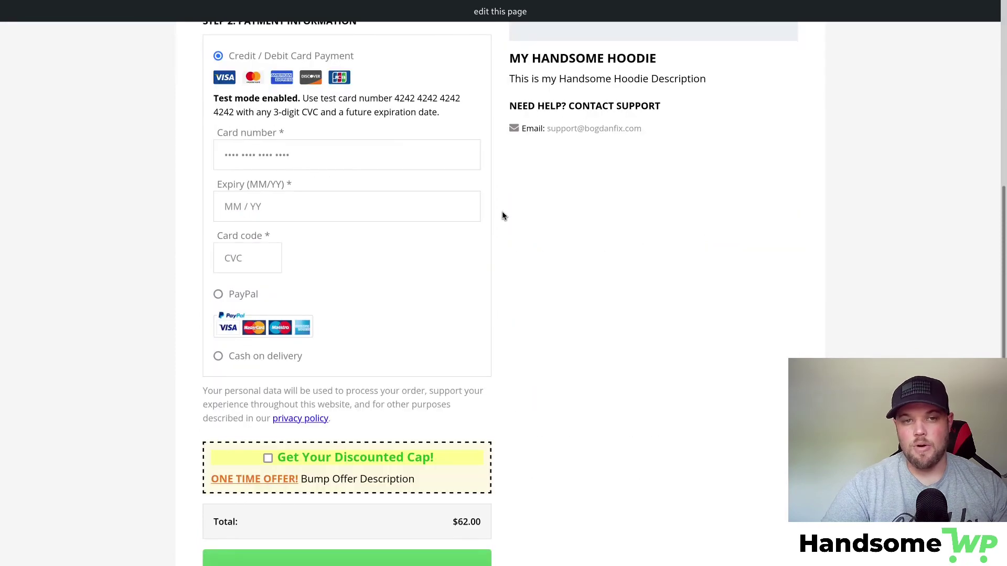
{"action": "scroll", "coordinate": [786, 299], "scroll_direction": "up", "scroll_amount": 6}
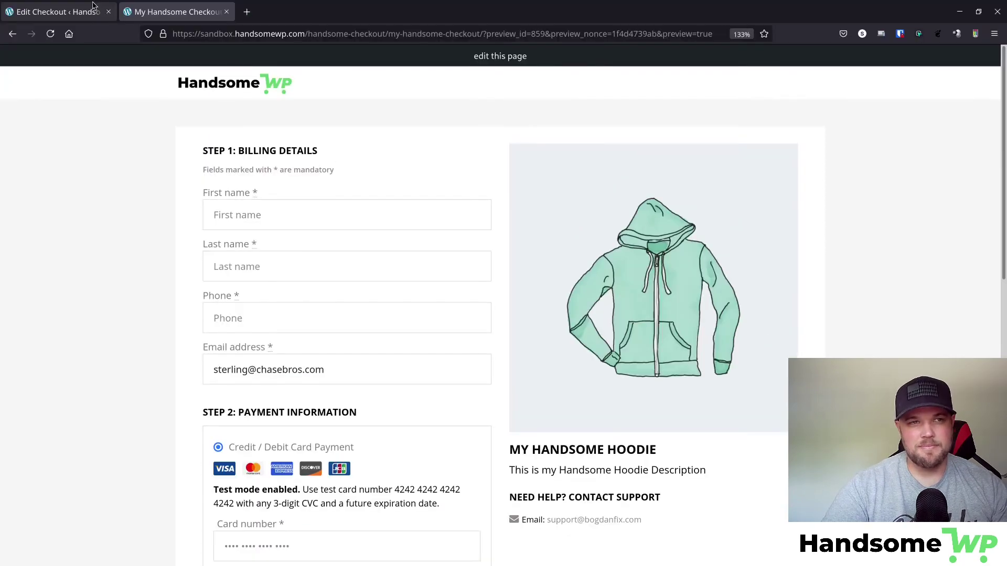
{"action": "left_click", "coordinate": [84, 15]}
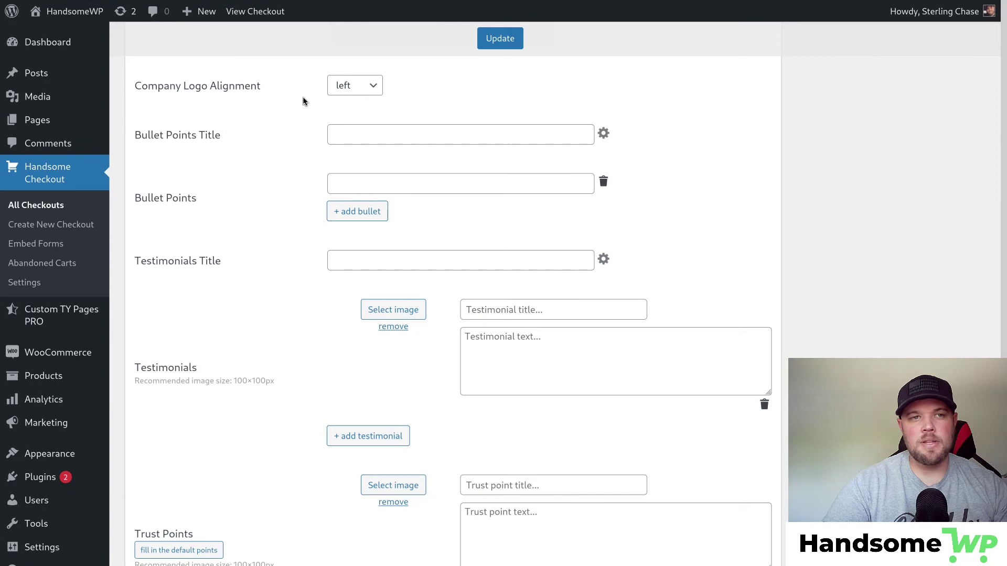
Keep the company logo aligned left and set the bullet points title to 'Hoodie Features'.
{"action": "left_click", "coordinate": [348, 85]}
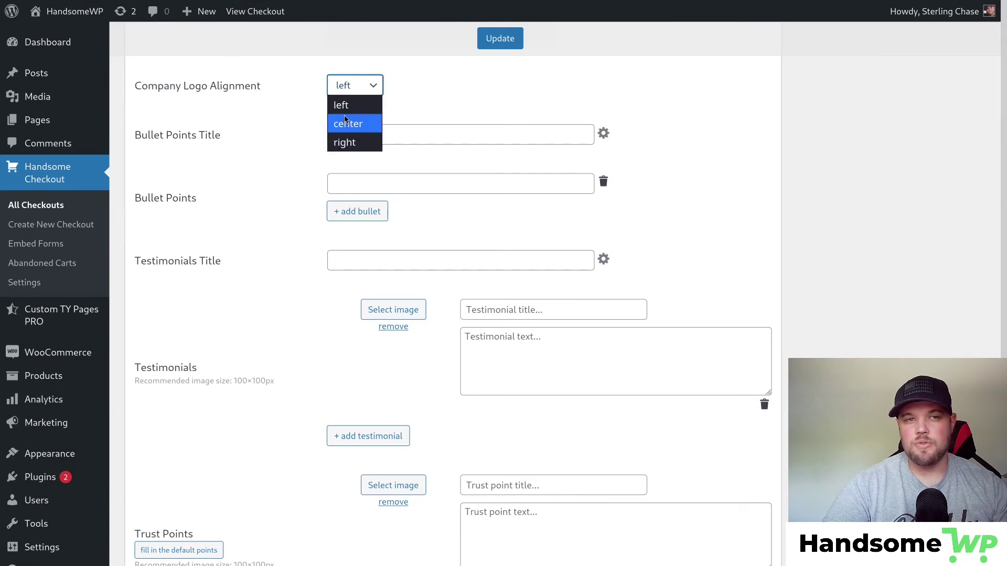
{"action": "left_click", "coordinate": [474, 97]}
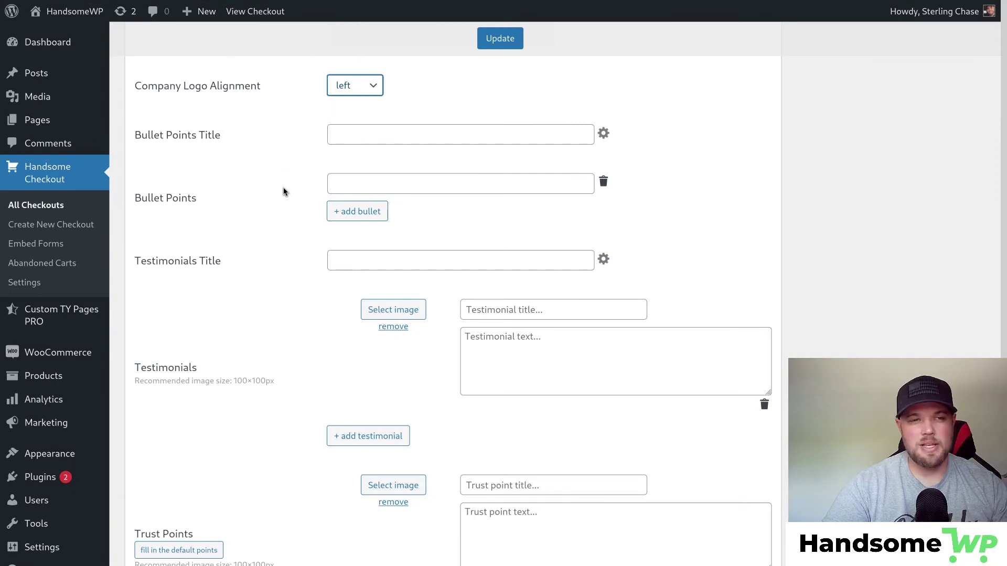
{"action": "scroll", "coordinate": [283, 190], "scroll_direction": "down", "scroll_amount": 2}
{"action": "scroll", "coordinate": [268, 157], "scroll_direction": "up", "scroll_amount": 2}
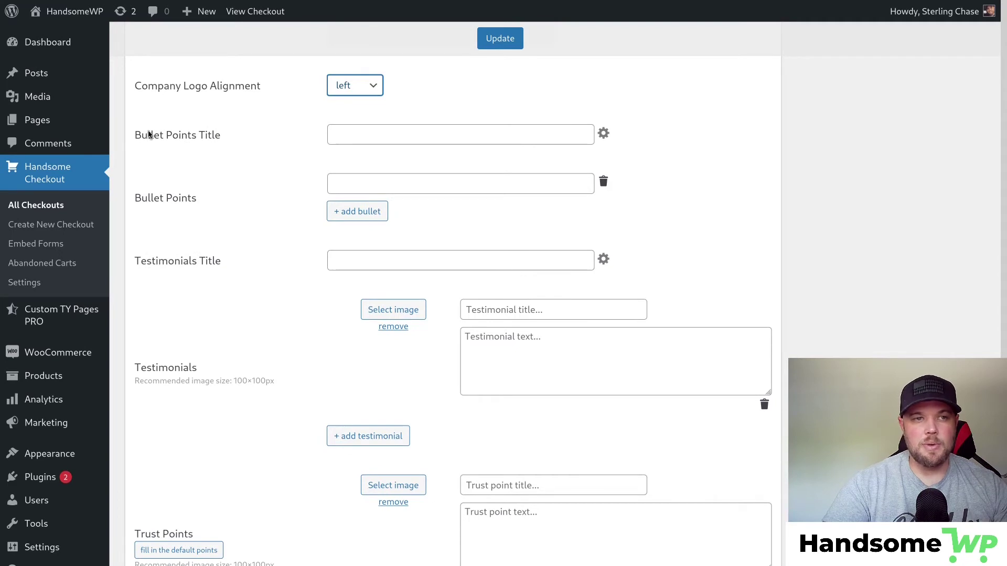
{"action": "left_click", "coordinate": [383, 136]}
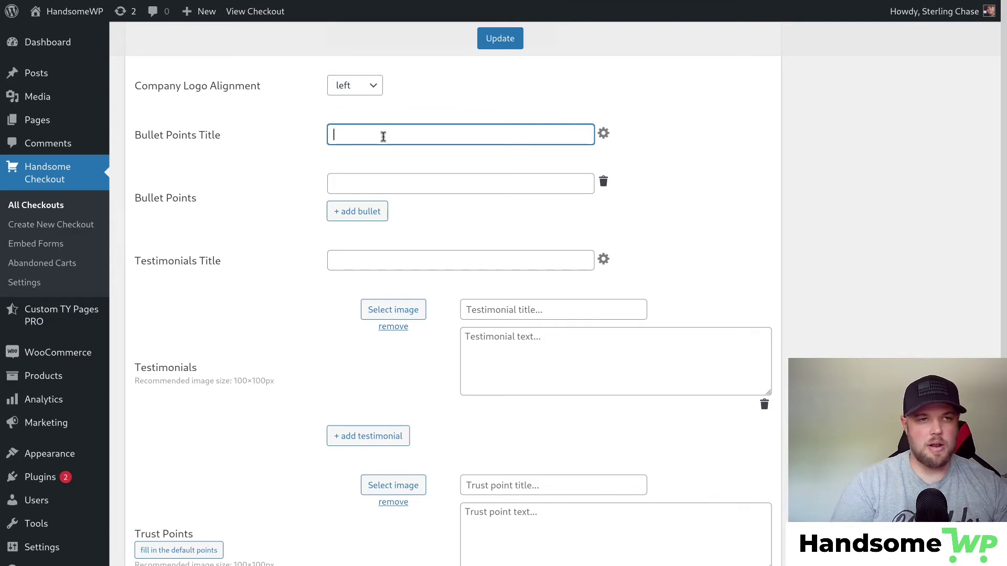
{"action": "type", "text": "H"}
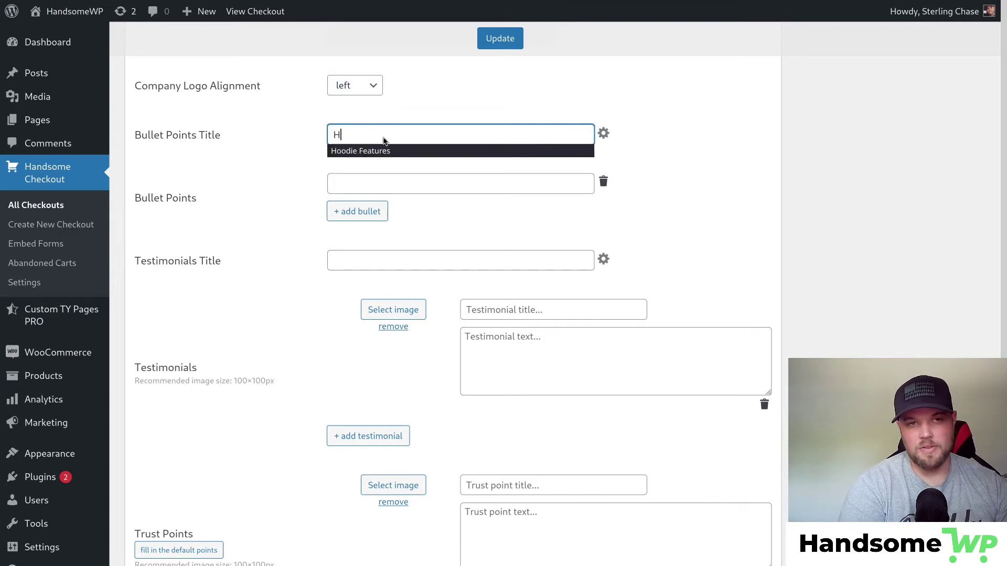
{"action": "type", "text": "ood"}
{"action": "left_click", "coordinate": [391, 152]}
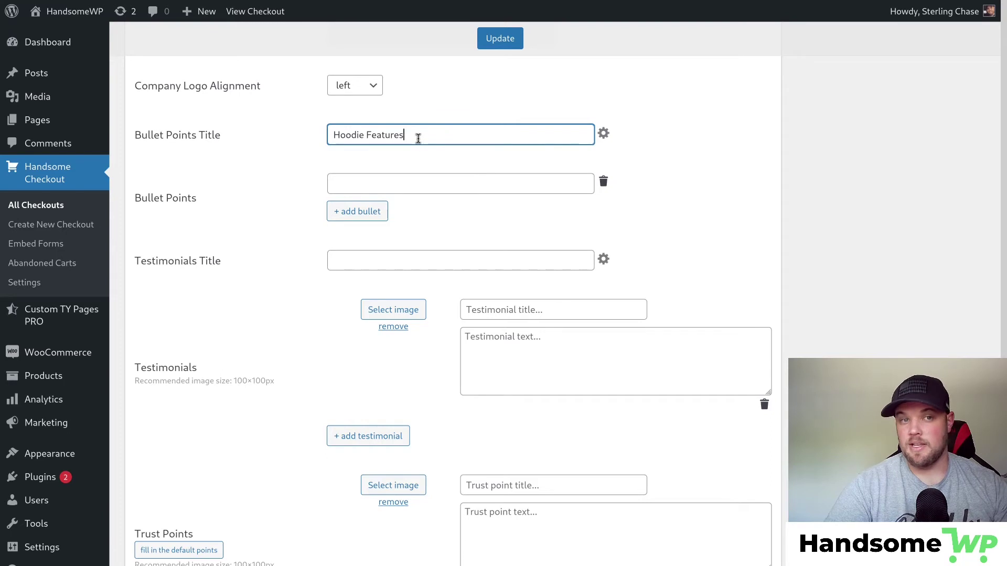
Add the bullets Warm, Cozy and Comfy, then save the checkout.
{"action": "left_click", "coordinate": [410, 181]}
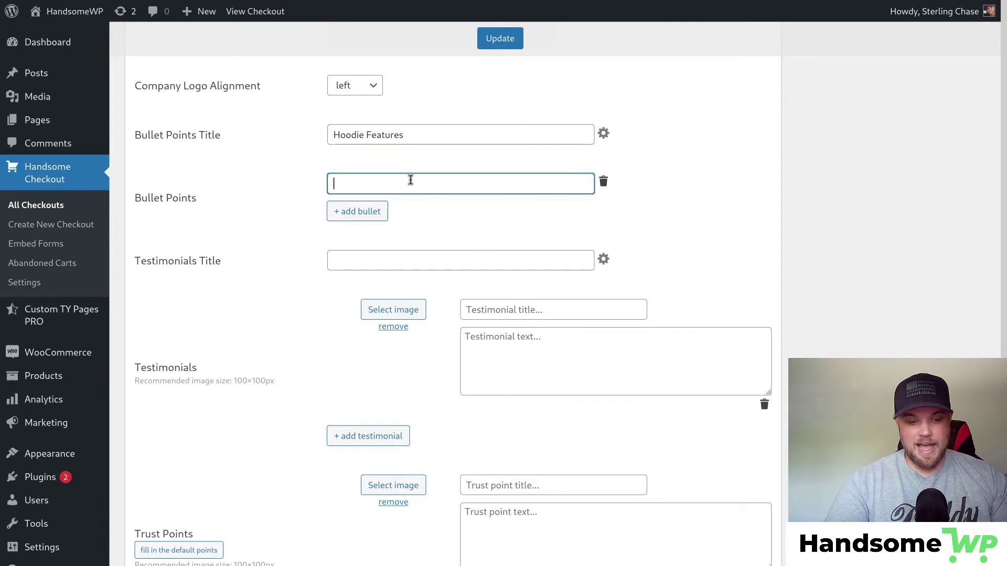
{"action": "type", "text": "War"}
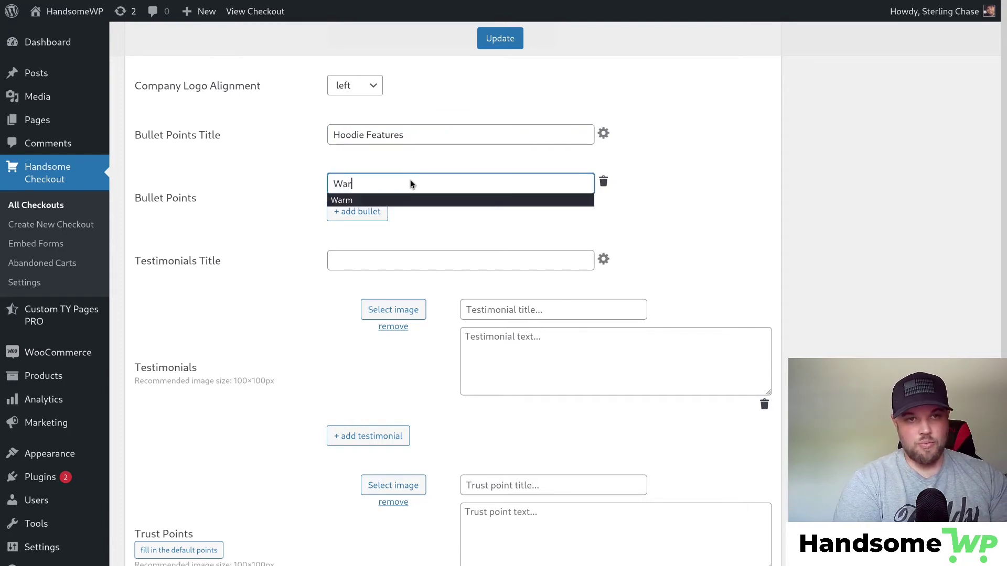
{"action": "type", "text": "m"}
{"action": "left_click", "coordinate": [382, 200]}
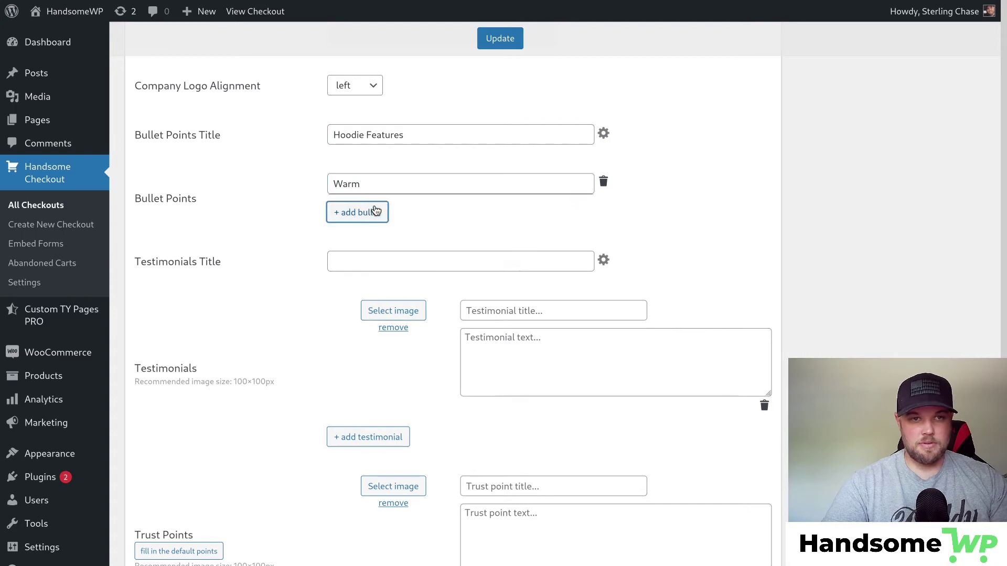
{"action": "left_click", "coordinate": [362, 211]}
{"action": "type", "text": "Co"}
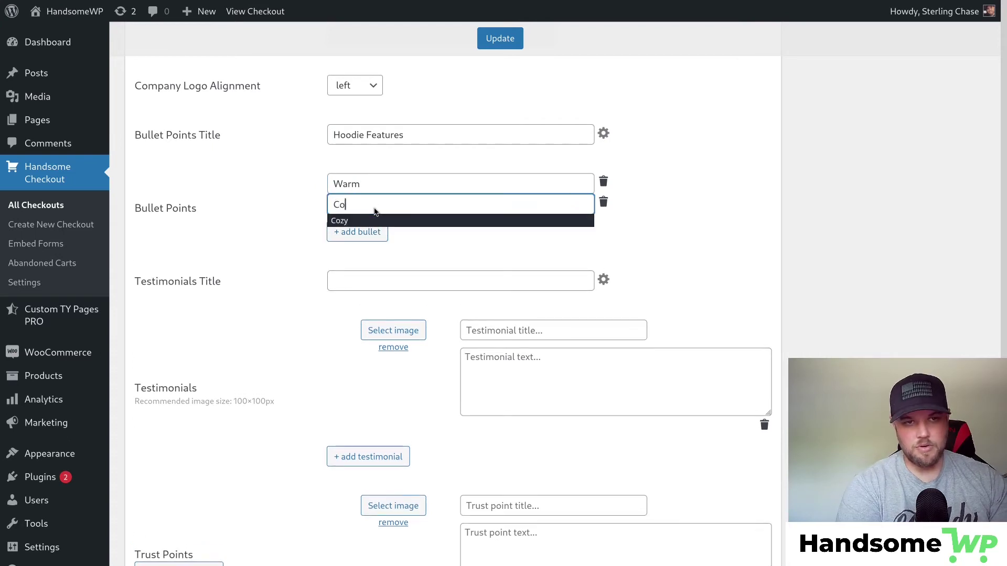
{"action": "type", "text": "zy"}
{"action": "left_click", "coordinate": [407, 221]}
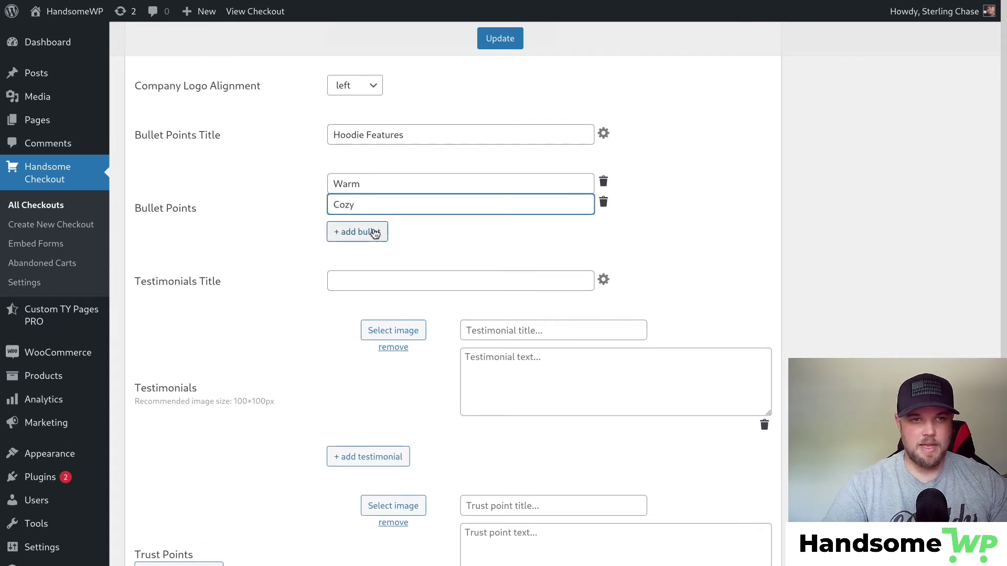
{"action": "left_click", "coordinate": [373, 232]}
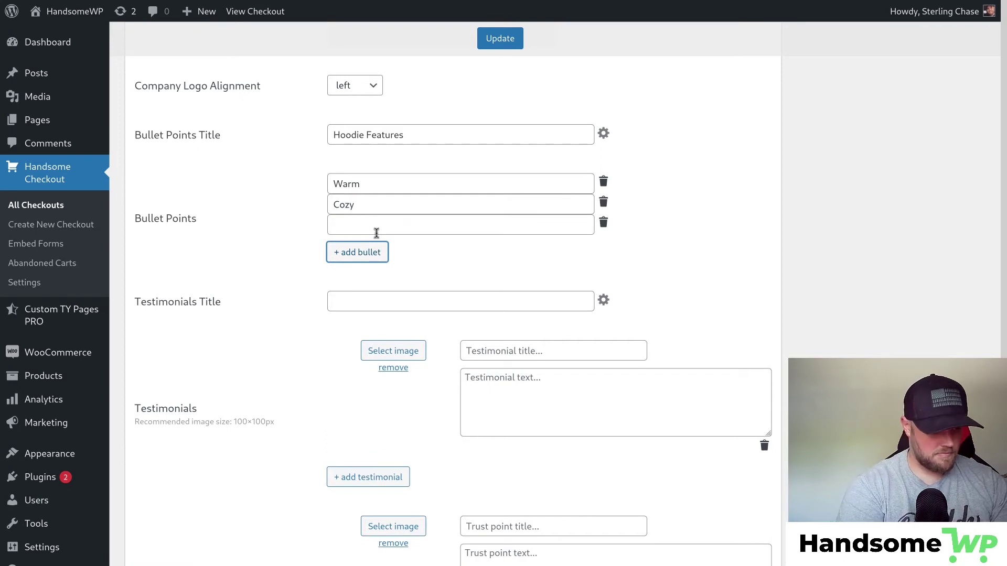
{"action": "left_click", "coordinate": [353, 225]}
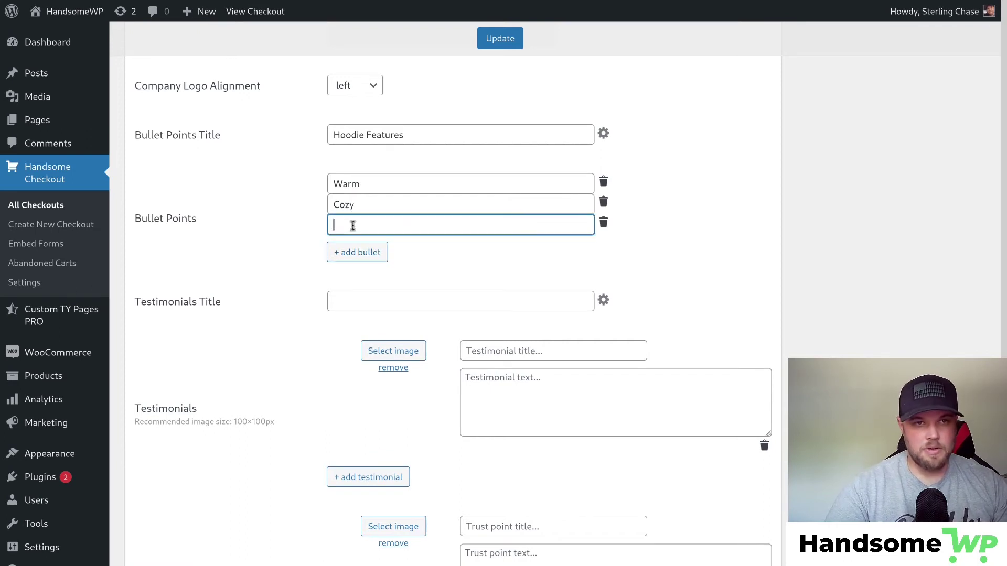
{"action": "type", "text": "Co"}
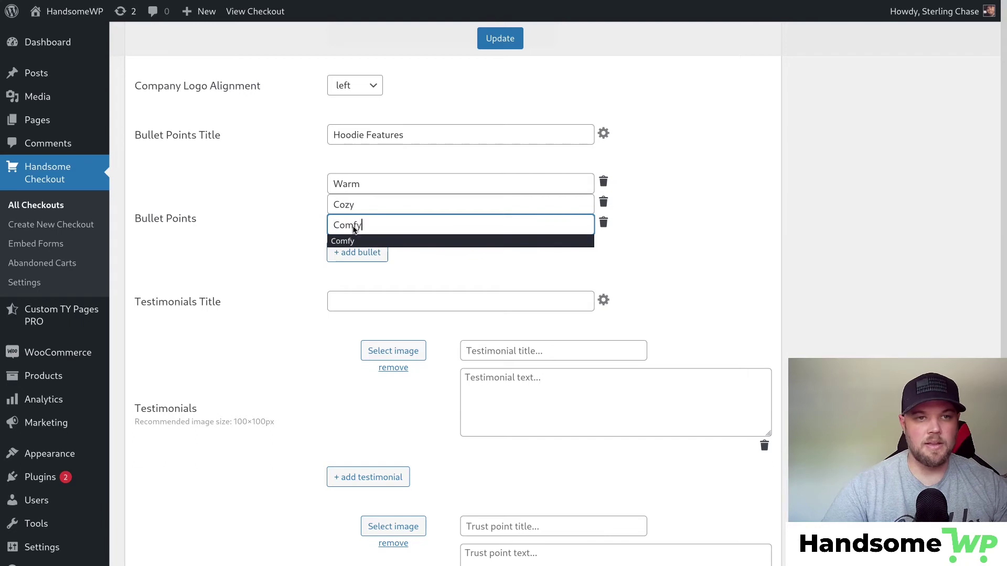
{"action": "type", "text": "mfy"}
{"action": "left_click", "coordinate": [389, 243]}
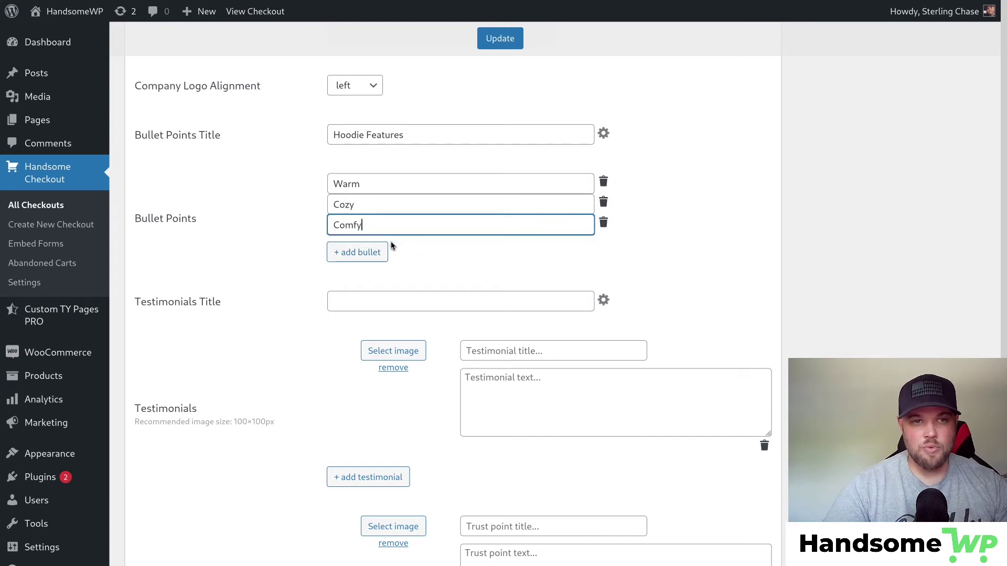
{"action": "left_click", "coordinate": [500, 38]}
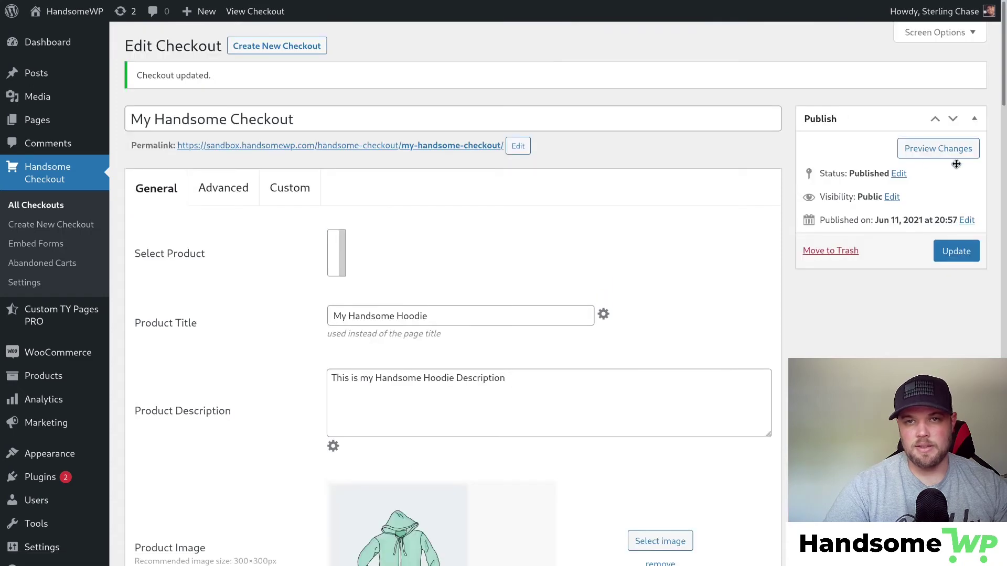
Check the preview's HOODIE FEATURES section with Warm, Cozy and Comfy, then return to the editor.
{"action": "left_click", "coordinate": [951, 149]}
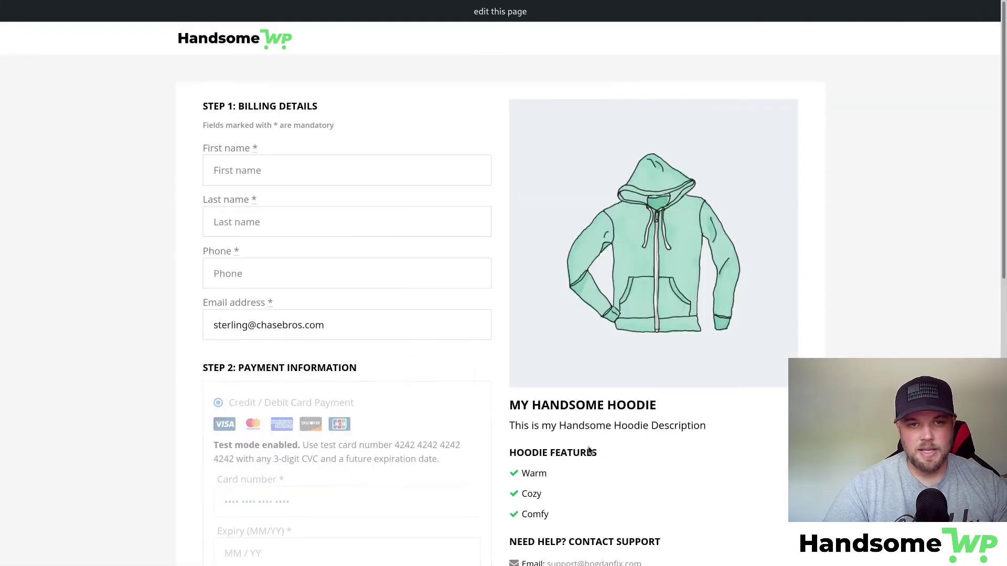
{"action": "scroll", "coordinate": [555, 371], "scroll_direction": "down", "scroll_amount": 3}
{"action": "left_click_drag", "start_coordinate": [521, 297], "coordinate": [584, 294]}
{"action": "left_click_drag", "start_coordinate": [522, 319], "coordinate": [539, 321]}
{"action": "left_click", "coordinate": [532, 337]}
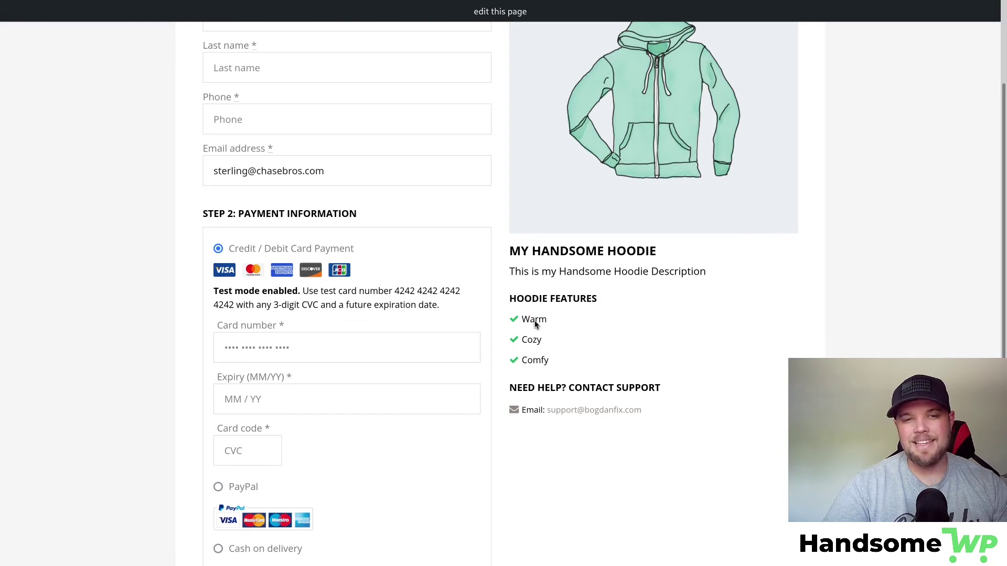
{"action": "scroll", "coordinate": [602, 418], "scroll_direction": "up", "scroll_amount": 3}
{"action": "scroll", "coordinate": [575, 381], "scroll_direction": "down", "scroll_amount": 3}
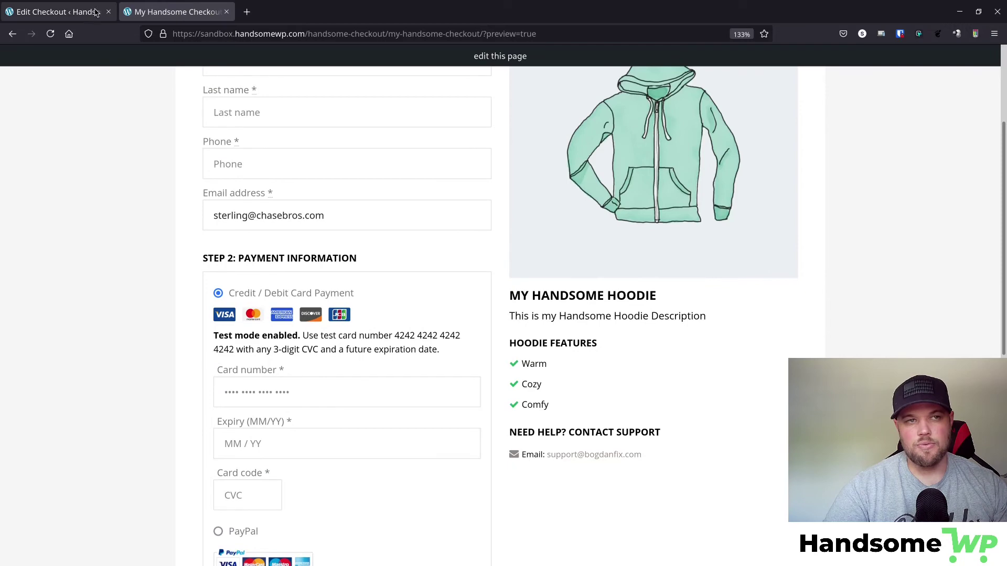
{"action": "left_click", "coordinate": [94, 10]}
Set the Testimonials Title to 'What Our Customers Are Saying!'.
{"action": "scroll", "coordinate": [382, 371], "scroll_direction": "down", "scroll_amount": 7}
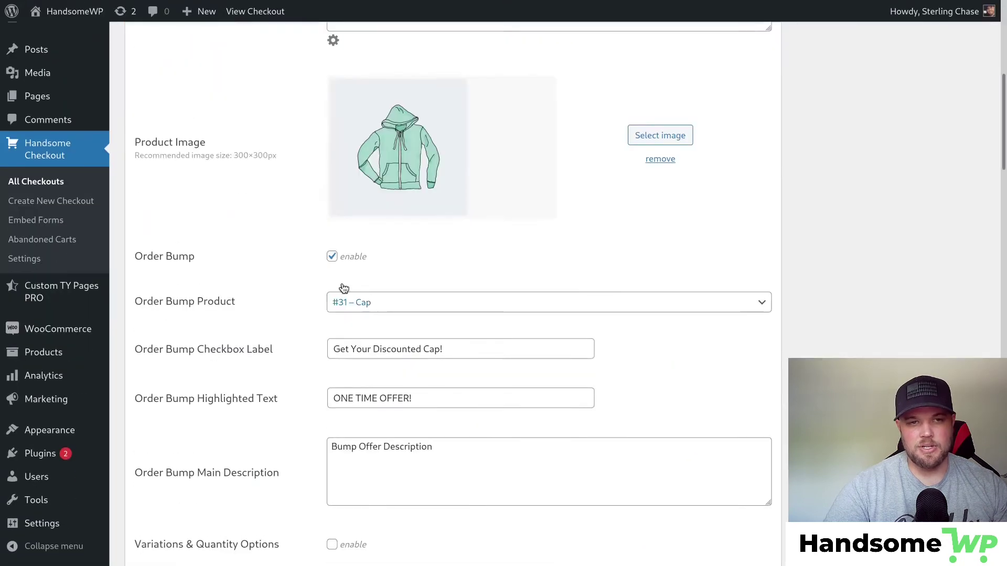
{"action": "scroll", "coordinate": [310, 225], "scroll_direction": "down", "scroll_amount": 20}
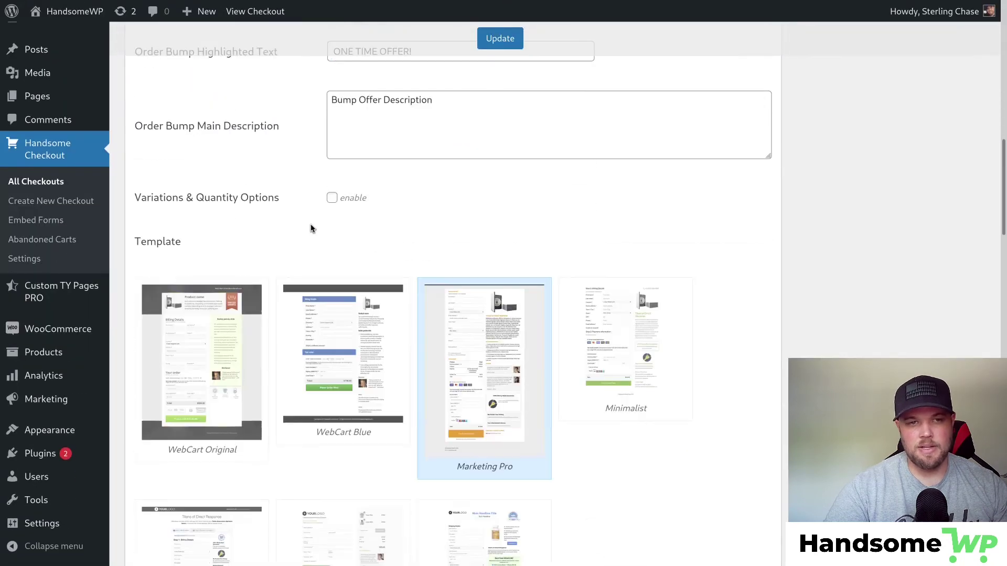
{"action": "scroll", "coordinate": [310, 225], "scroll_direction": "down", "scroll_amount": 15}
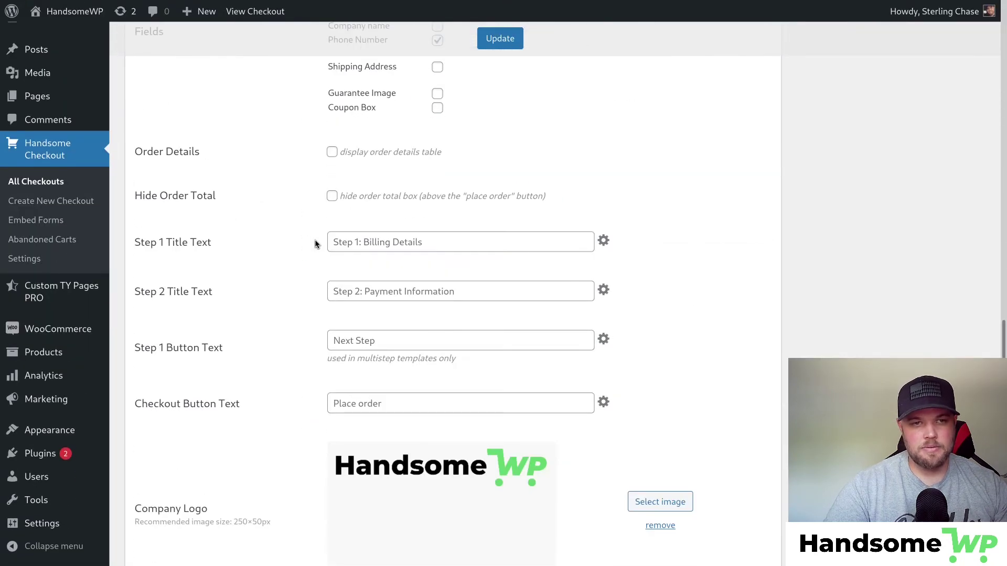
{"action": "scroll", "coordinate": [315, 244], "scroll_direction": "up", "scroll_amount": 3}
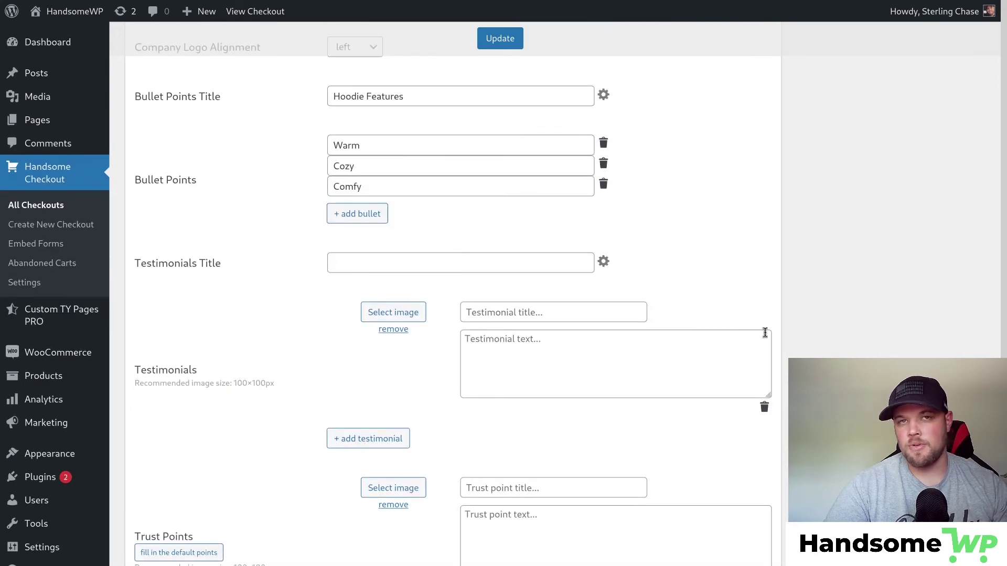
{"action": "left_click", "coordinate": [410, 264]}
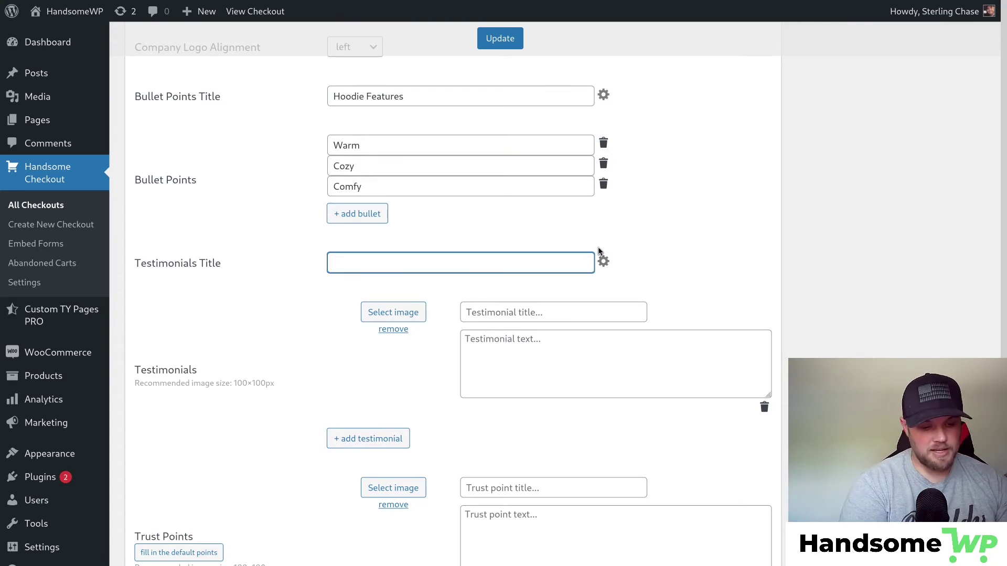
{"action": "type", "text": "Wh"}
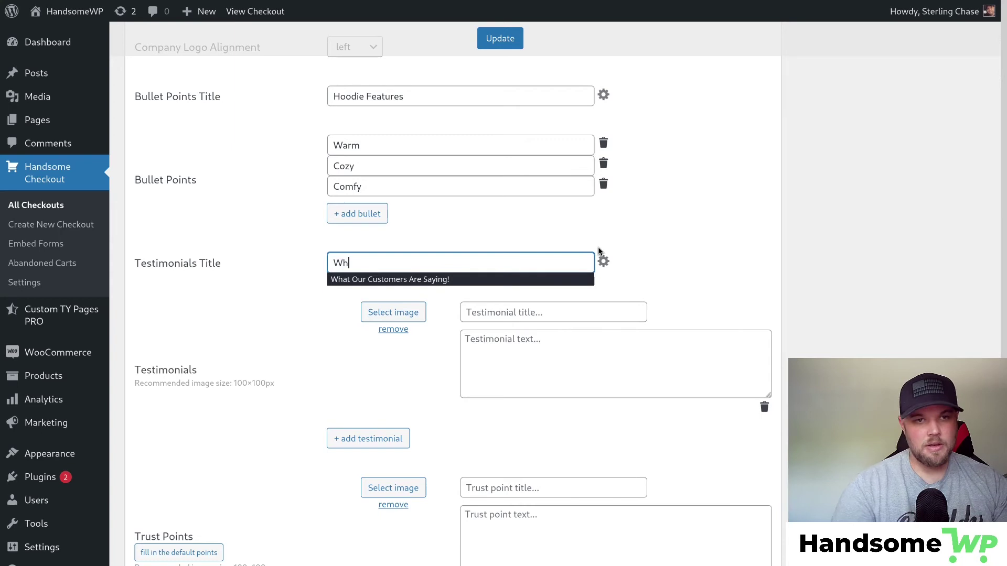
{"action": "left_click", "coordinate": [551, 279]}
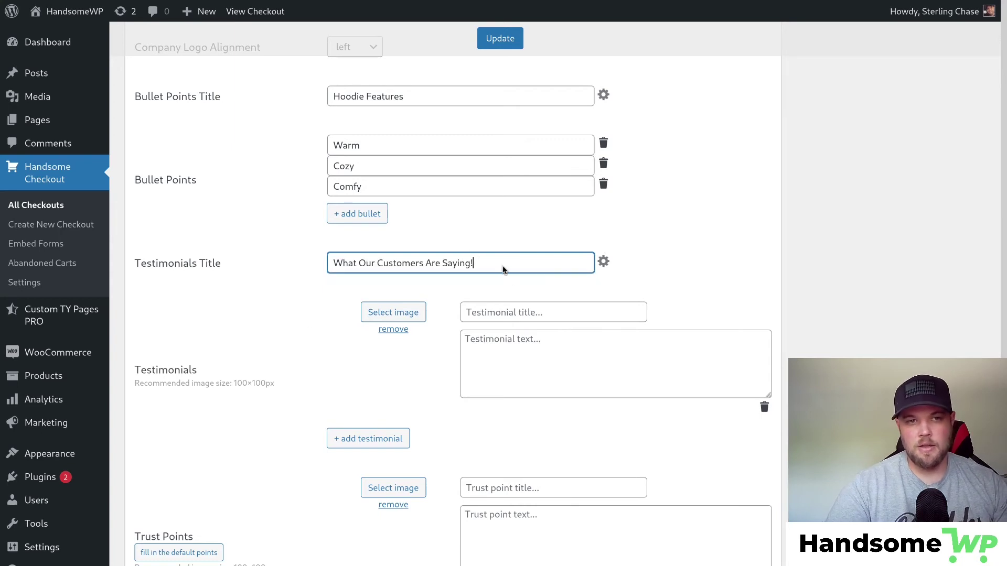
Colour the testimonials heading text green, #62d36e.
{"action": "left_click", "coordinate": [603, 262]}
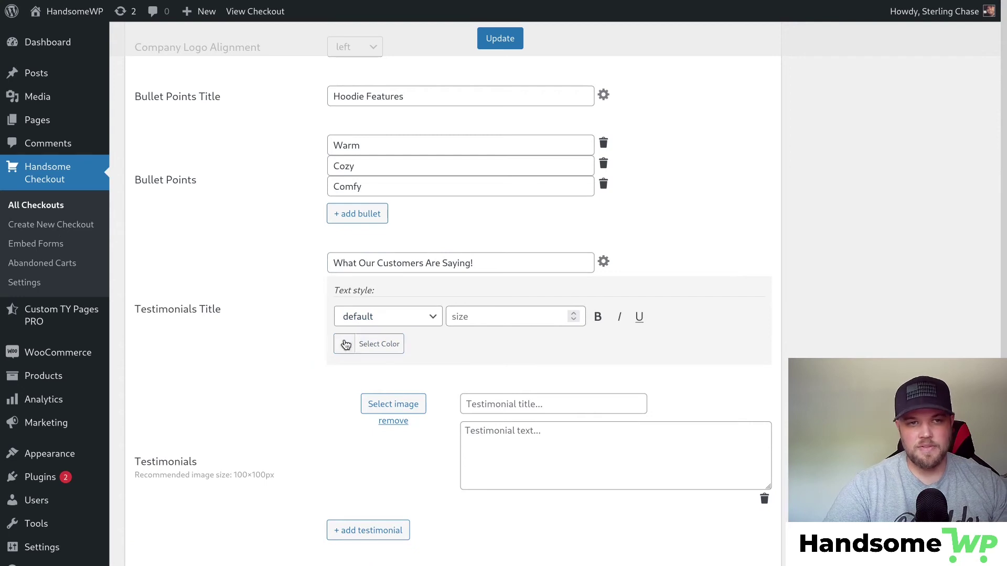
{"action": "left_click", "coordinate": [349, 344]}
{"action": "left_click", "coordinate": [450, 344]}
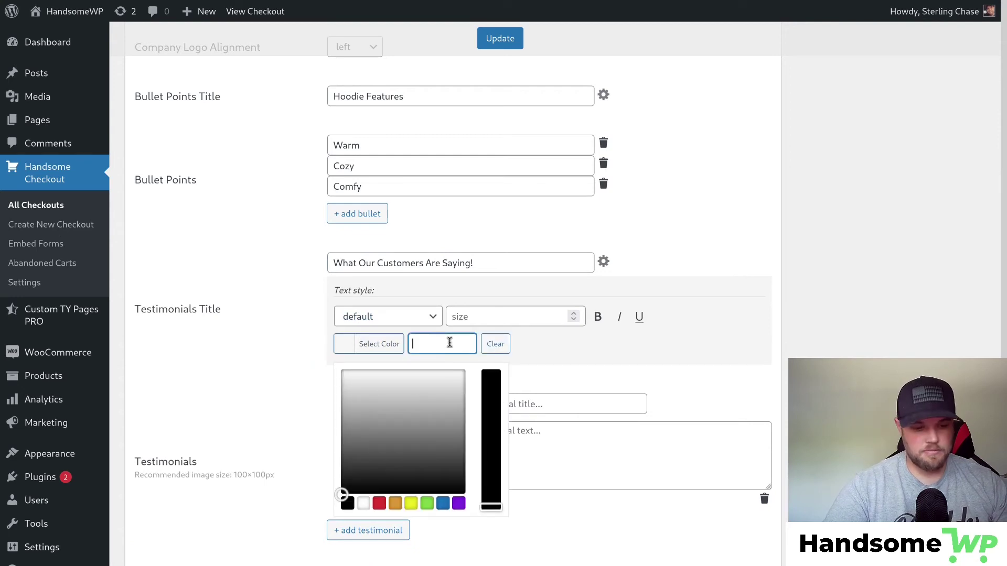
{"action": "type", "text": "#62d36e"}
{"action": "left_click", "coordinate": [630, 351]}
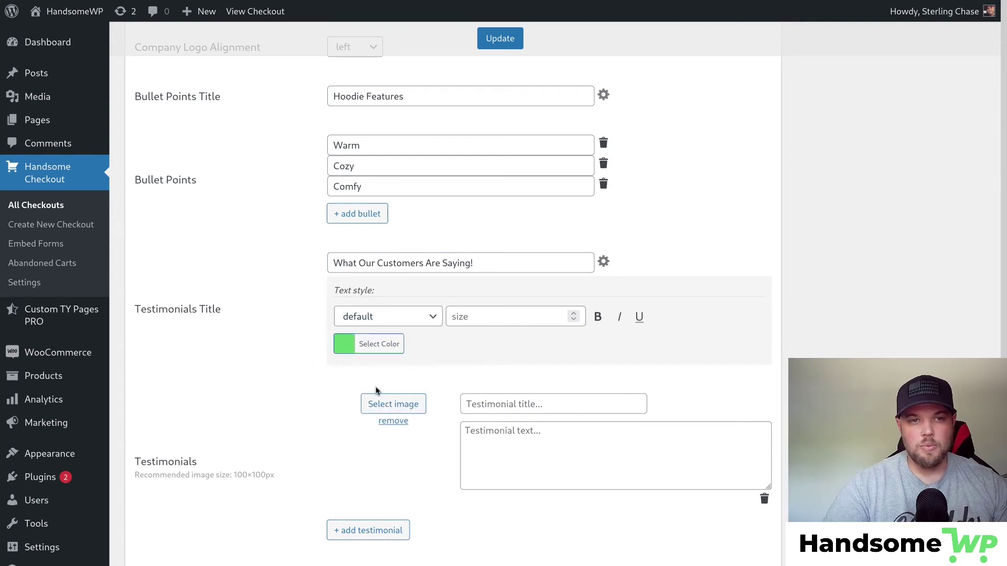
{"action": "left_click", "coordinate": [603, 262]}
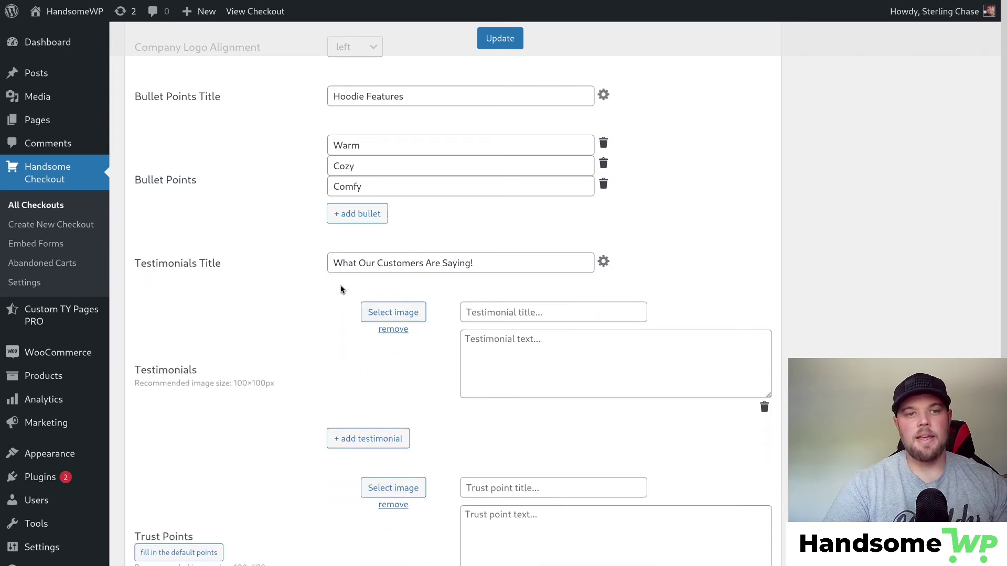
{"action": "scroll", "coordinate": [186, 268], "scroll_direction": "down", "scroll_amount": 3}
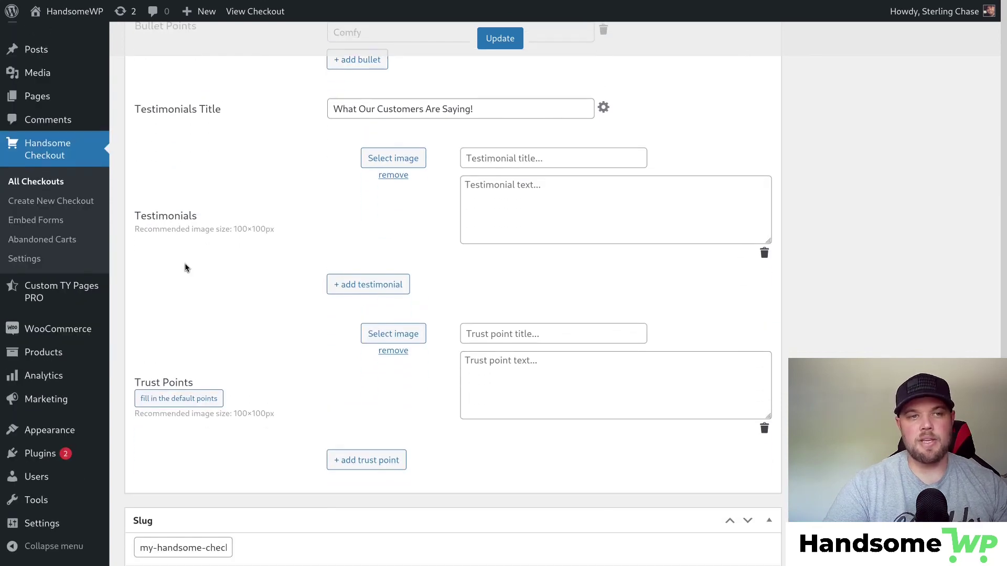
Title the testimonial 'I love this Hoodie!' and enter 'This is my amazing Testimonial' with the customer's name.
{"action": "left_click", "coordinate": [549, 157]}
{"action": "type", "text": "I love"}
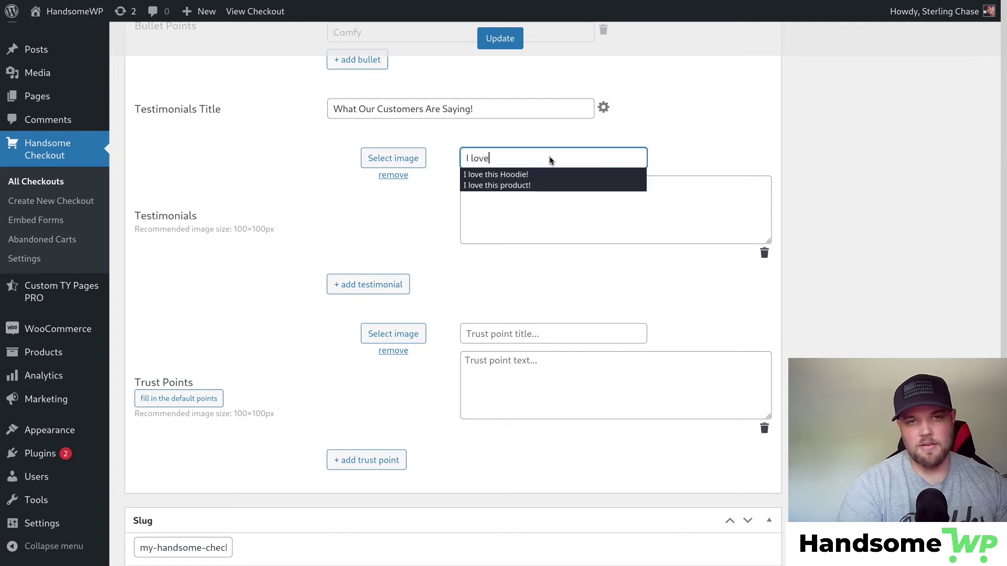
{"action": "left_click", "coordinate": [549, 175]}
{"action": "left_click", "coordinate": [536, 201]}
{"action": "type", "text": "This is my amazing Te"}
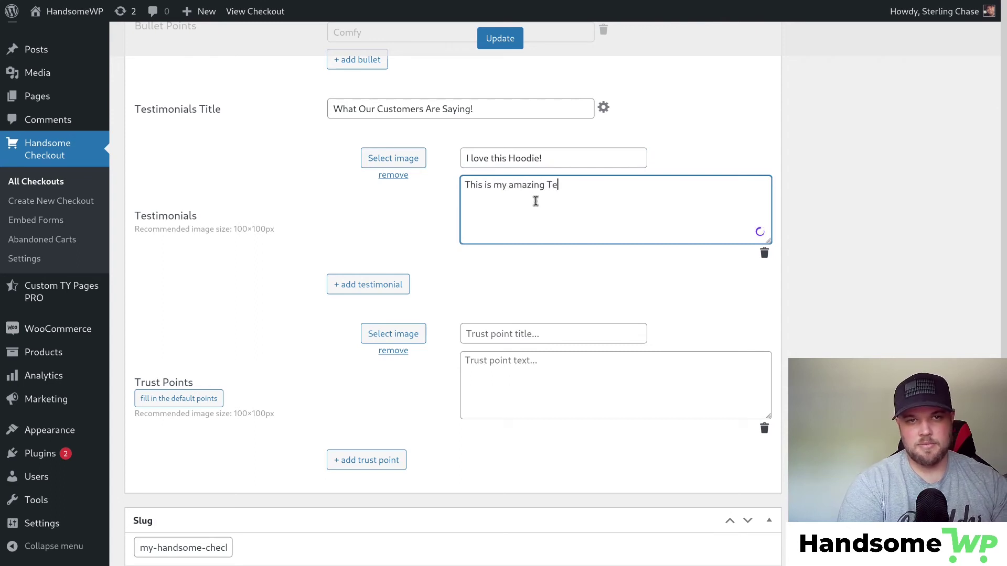
{"action": "type", "text": "stimonial  - Joh"}
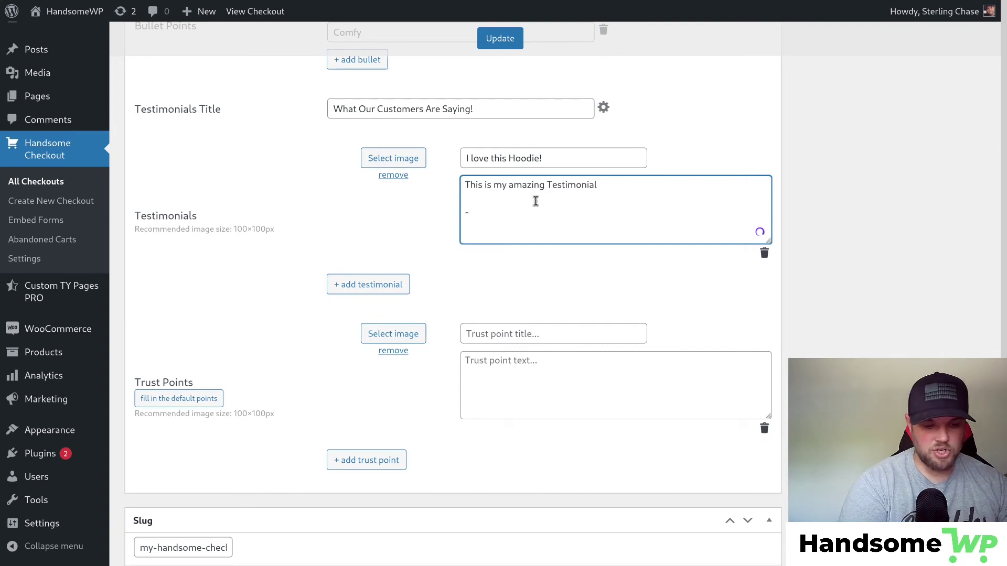
{"action": "type", "text": "n S."}
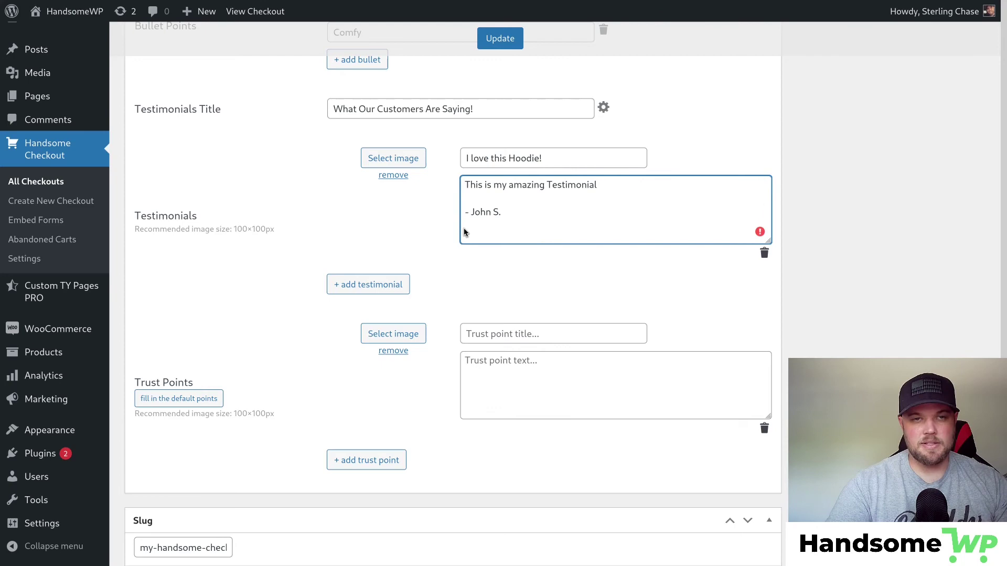
Attach the man's portrait from the Media Library to the testimonial and save the checkout.
{"action": "left_click", "coordinate": [414, 158]}
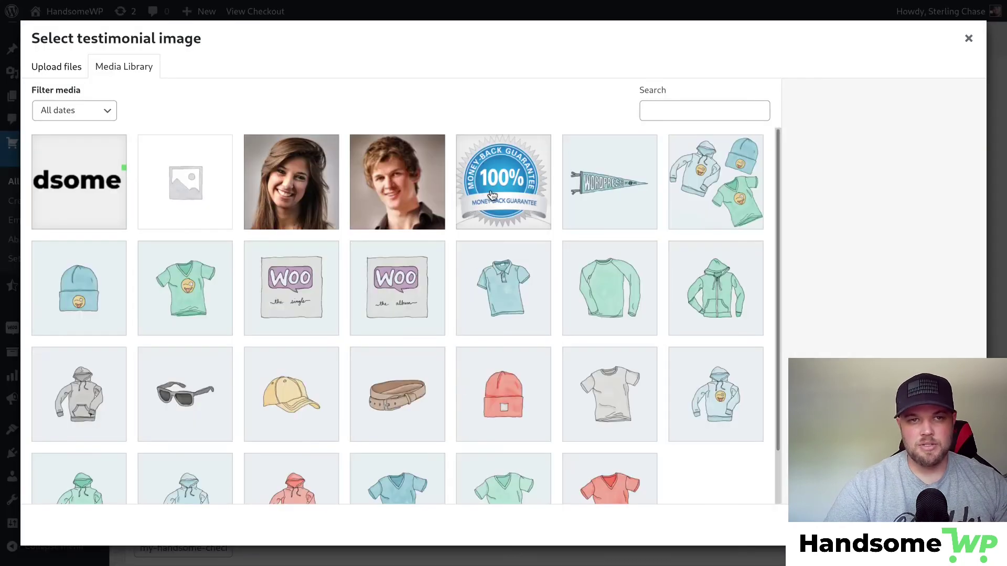
{"action": "left_click", "coordinate": [416, 180]}
{"action": "left_click", "coordinate": [942, 525]}
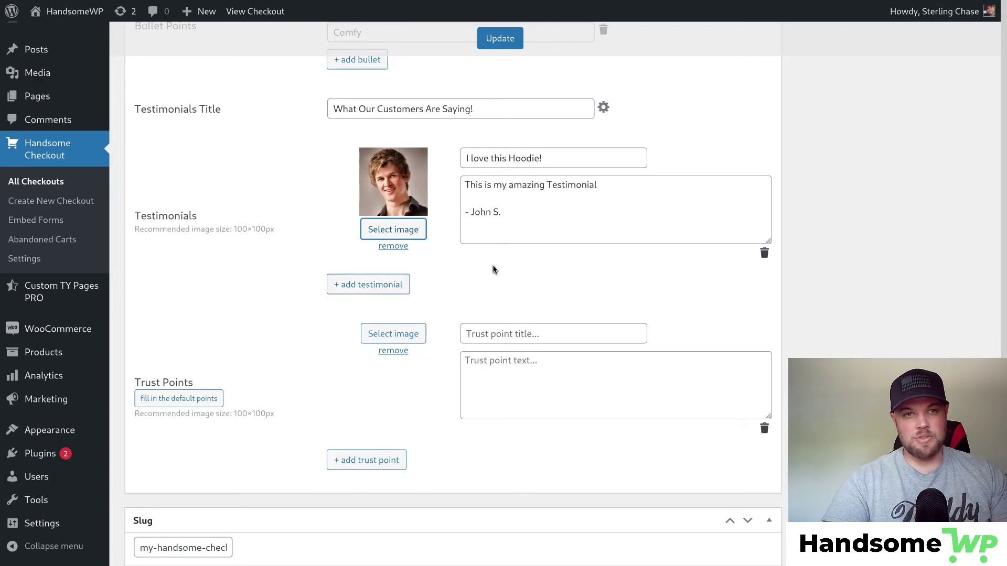
{"action": "left_click", "coordinate": [512, 39]}
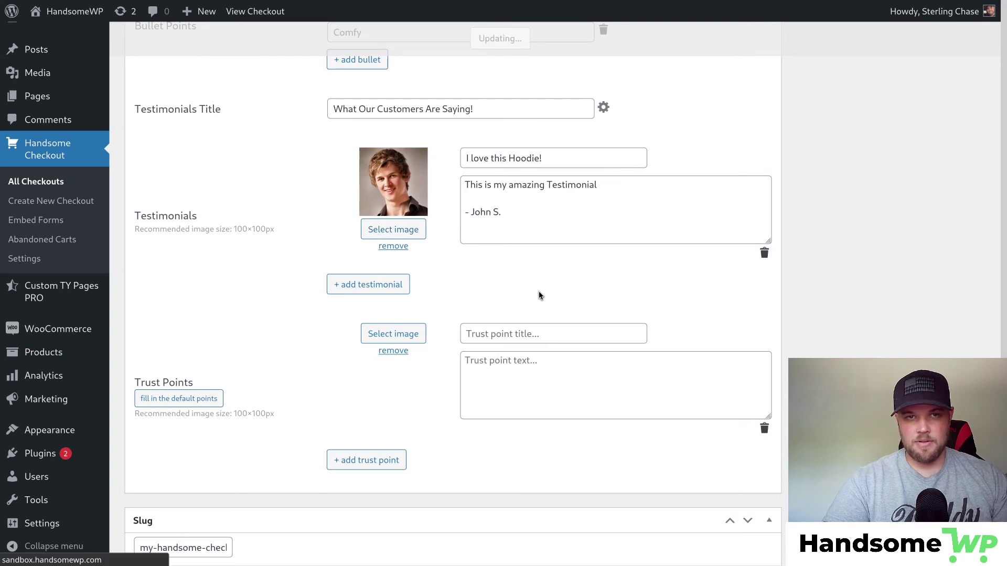
{"action": "left_click", "coordinate": [959, 146]}
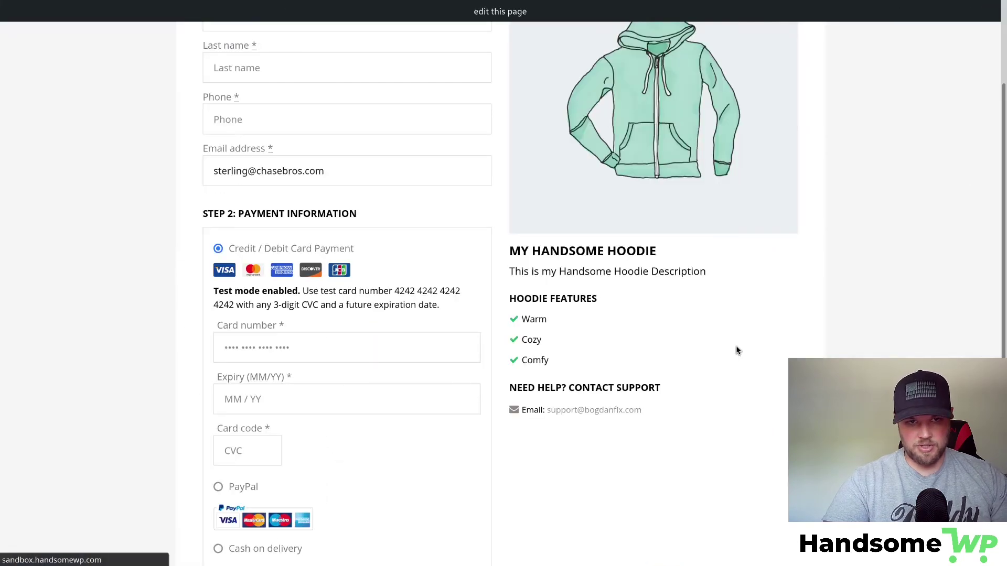
{"action": "scroll", "coordinate": [532, 218], "scroll_direction": "down", "scroll_amount": 4}
{"action": "left_click", "coordinate": [533, 307]}
{"action": "left_click_drag", "start_coordinate": [523, 310], "coordinate": [682, 311]}
{"action": "left_click_drag", "start_coordinate": [529, 341], "coordinate": [828, 391]}
{"action": "left_click", "coordinate": [828, 391]}
{"action": "scroll", "coordinate": [697, 292], "scroll_direction": "up", "scroll_amount": 4}
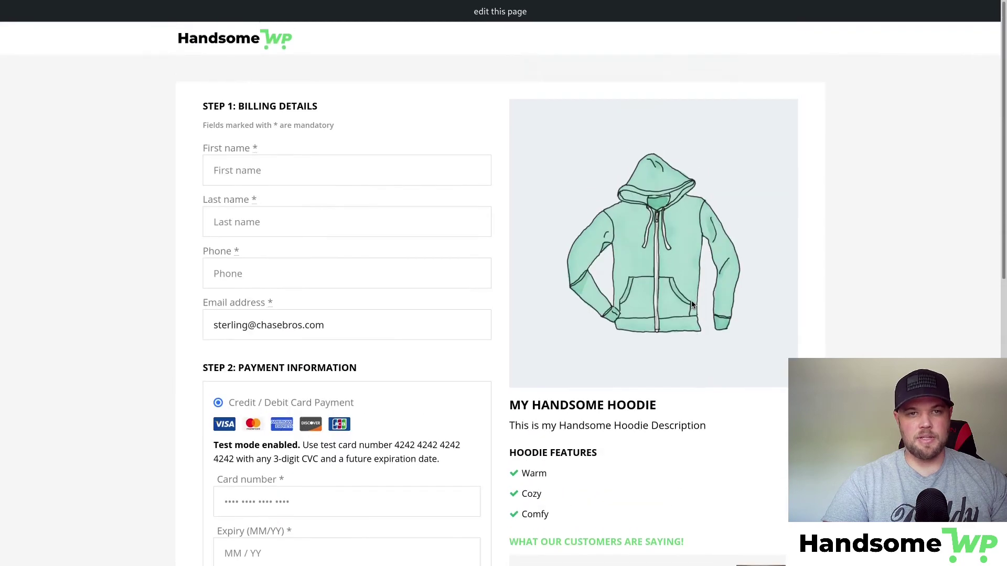
{"action": "scroll", "coordinate": [692, 310], "scroll_direction": "down", "scroll_amount": 6}
{"action": "scroll", "coordinate": [577, 420], "scroll_direction": "down", "scroll_amount": 2}
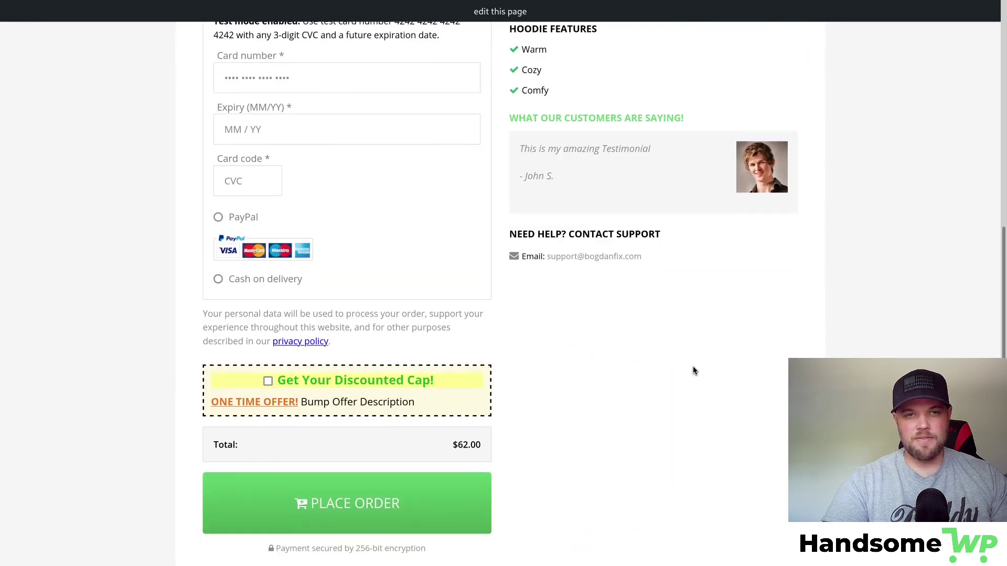
{"action": "scroll", "coordinate": [693, 370], "scroll_direction": "up", "scroll_amount": 9}
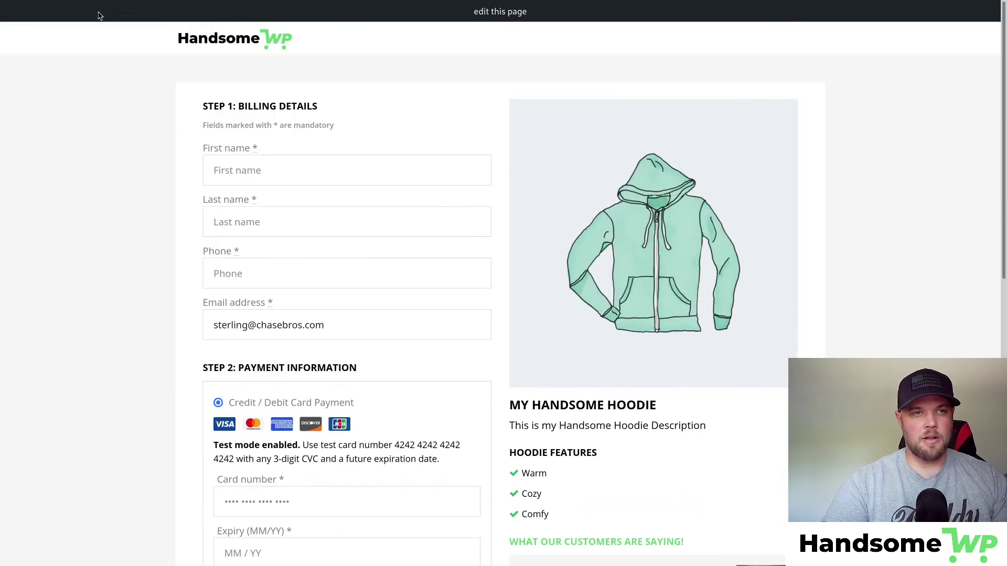
{"action": "left_click", "coordinate": [70, 14]}
{"action": "scroll", "coordinate": [472, 234], "scroll_direction": "down", "scroll_amount": 8}
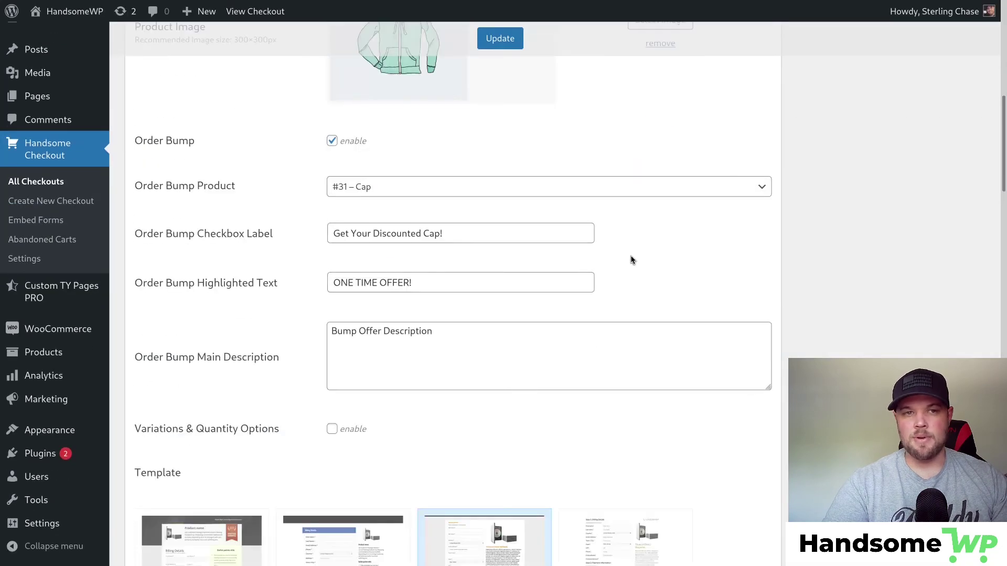
{"action": "scroll", "coordinate": [630, 259], "scroll_direction": "down", "scroll_amount": 15}
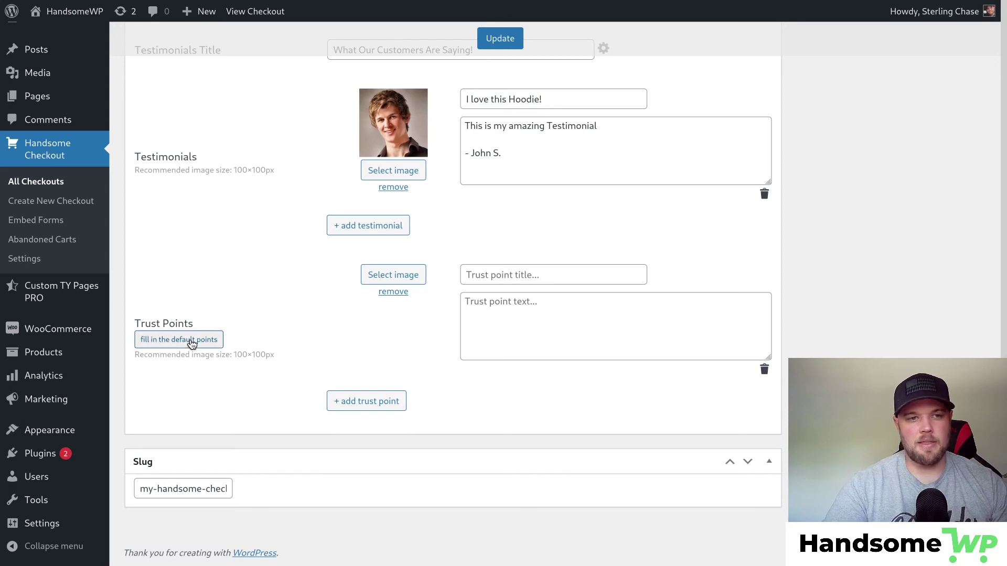
Fill in the default trust points.
{"action": "left_click", "coordinate": [192, 342]}
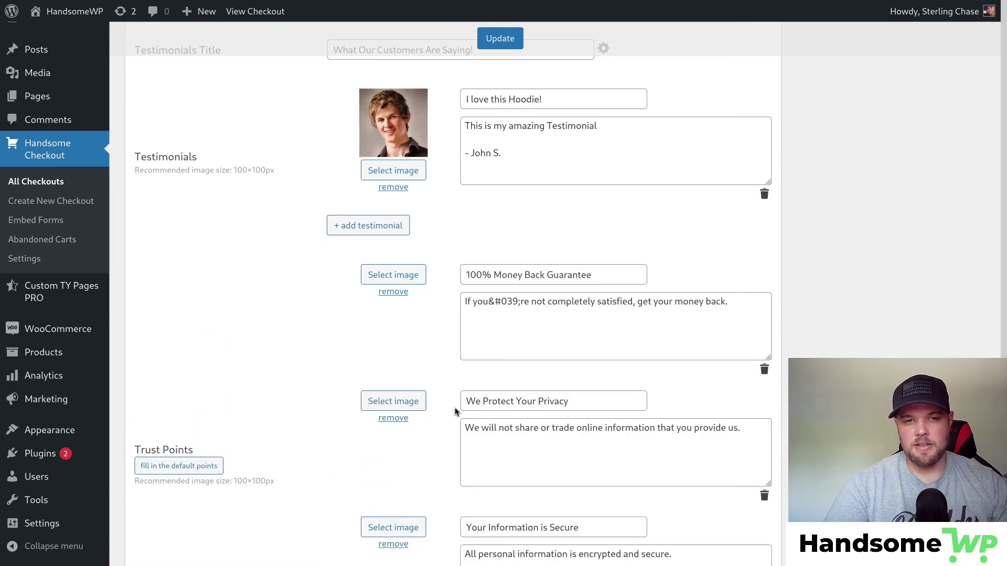
{"action": "scroll", "coordinate": [576, 310], "scroll_direction": "down", "scroll_amount": 2}
{"action": "left_click_drag", "start_coordinate": [475, 159], "coordinate": [621, 164]}
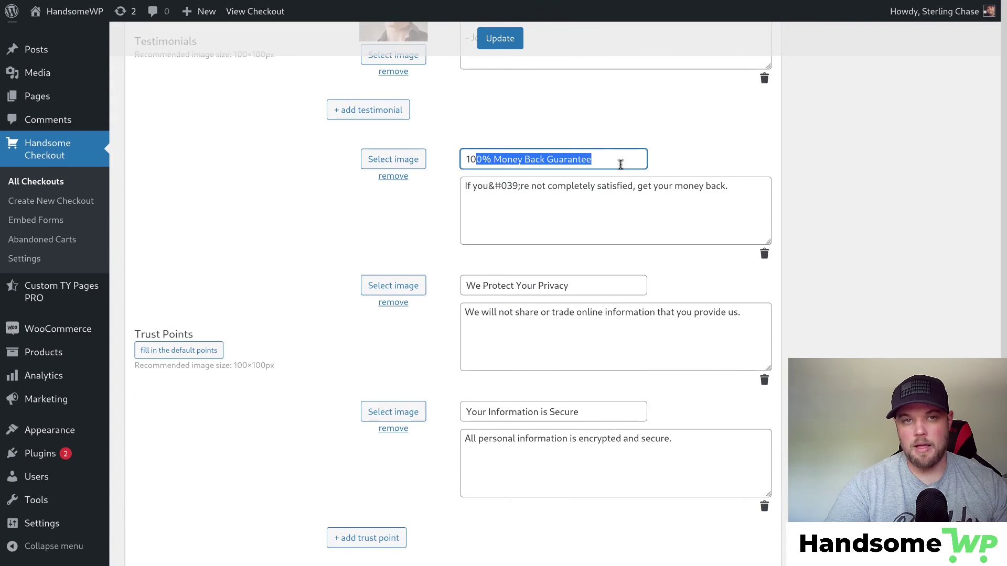
{"action": "left_click", "coordinate": [516, 162]}
Give the money-back point the 100% guarantee badge, delete the privacy point, and save.
{"action": "left_click", "coordinate": [390, 160]}
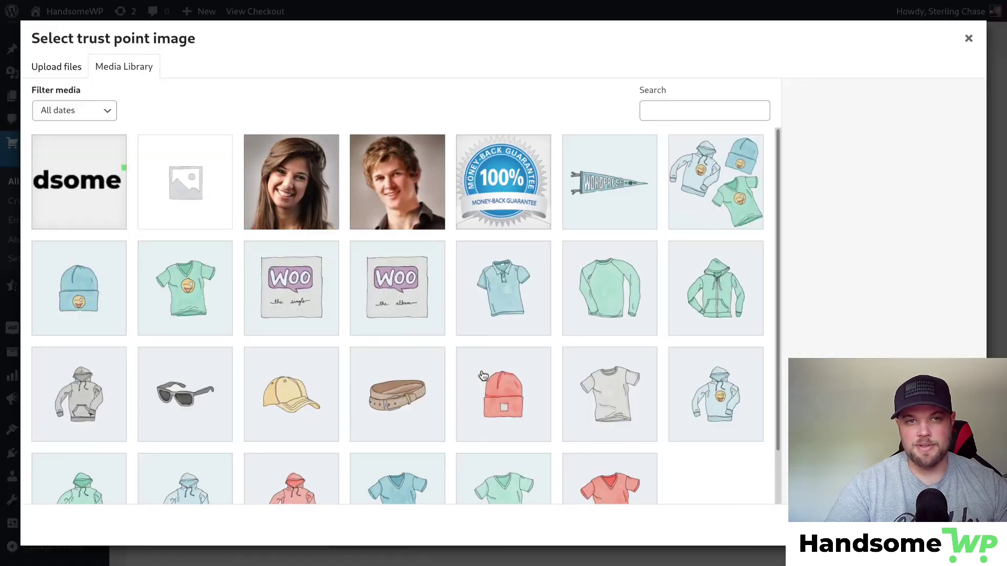
{"action": "left_click", "coordinate": [534, 193]}
{"action": "scroll", "coordinate": [625, 356], "scroll_direction": "down", "scroll_amount": 2}
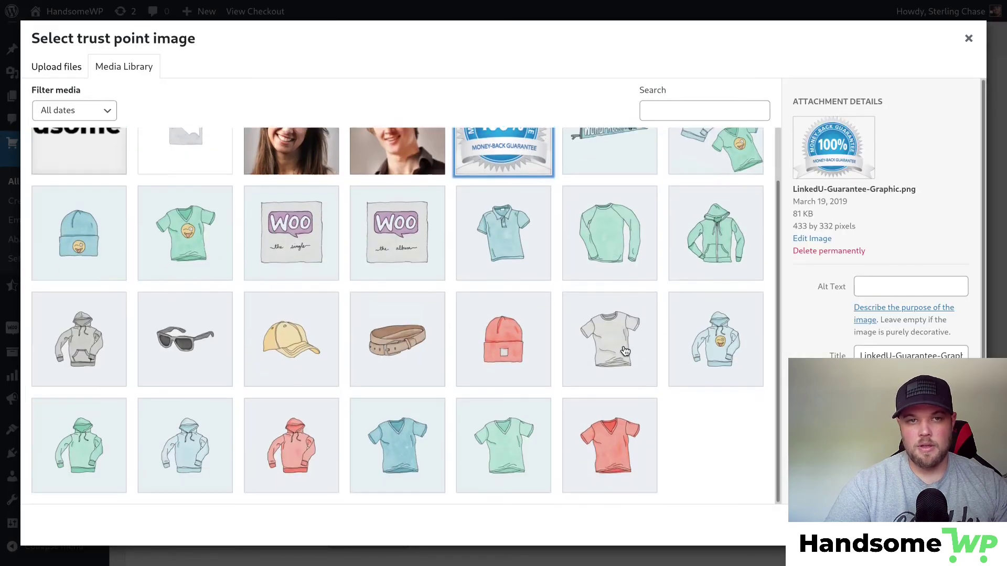
{"action": "left_click", "coordinate": [948, 525]}
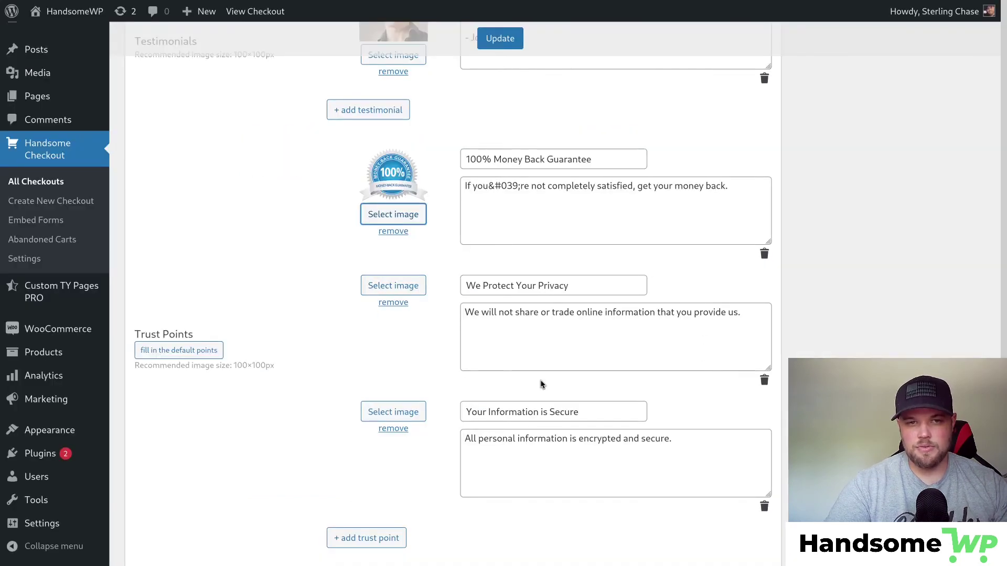
{"action": "left_click", "coordinate": [764, 380]}
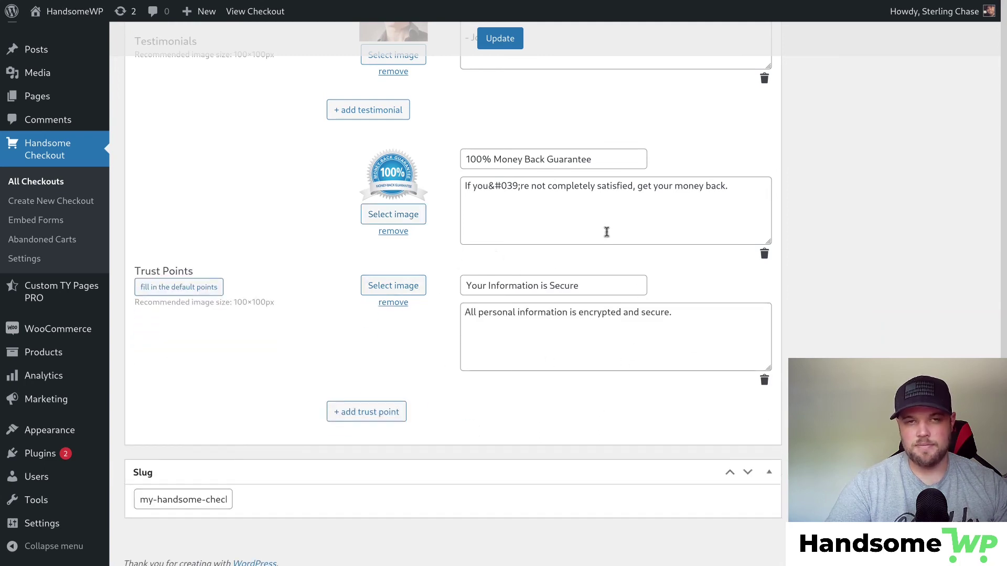
{"action": "left_click", "coordinate": [504, 40]}
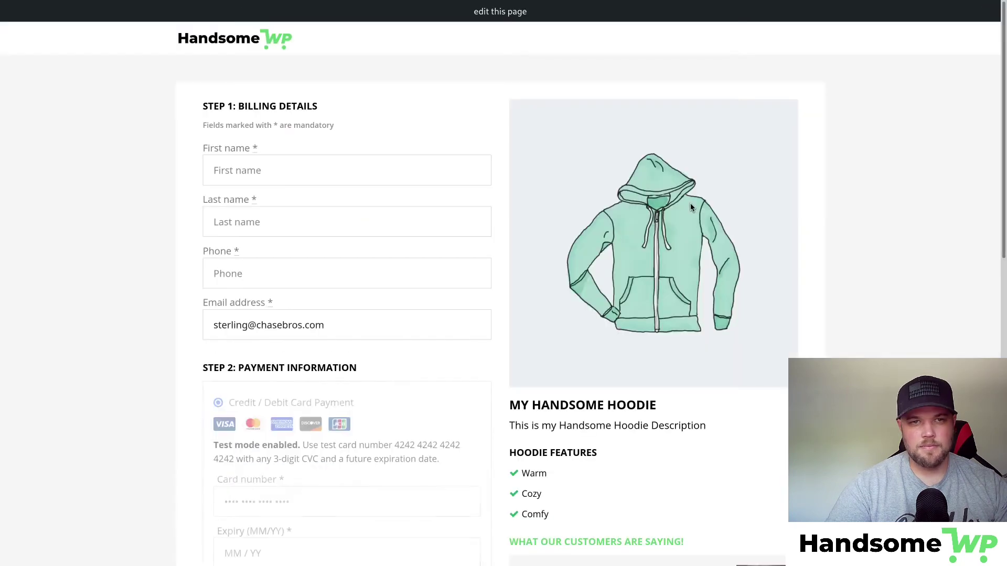
Check the preview's Need Help support e-mail, then return to the checkout's edit screen.
{"action": "scroll", "coordinate": [690, 207], "scroll_direction": "down", "scroll_amount": 2}
{"action": "scroll", "coordinate": [690, 208], "scroll_direction": "down", "scroll_amount": 5}
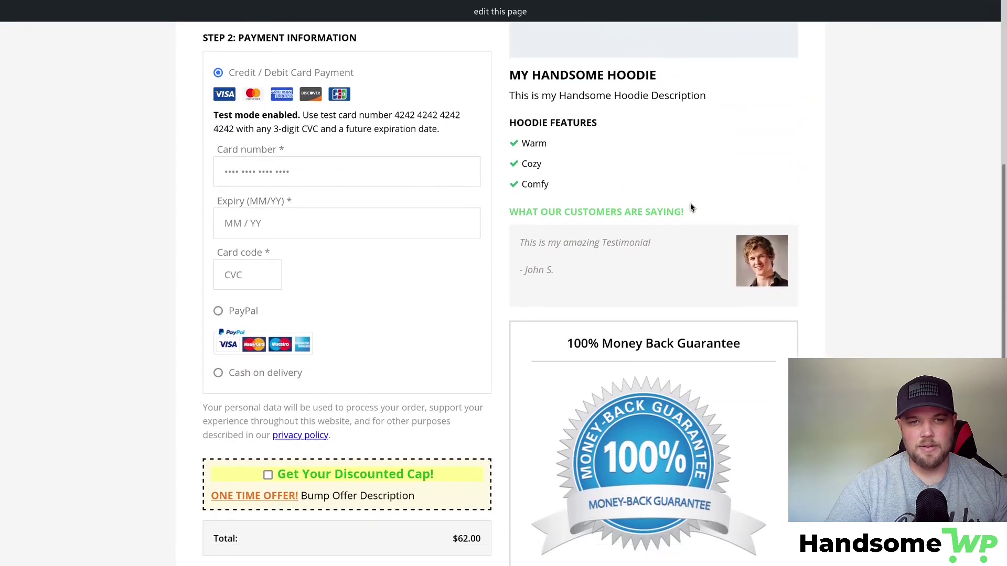
{"action": "scroll", "coordinate": [542, 234], "scroll_direction": "down", "scroll_amount": 3}
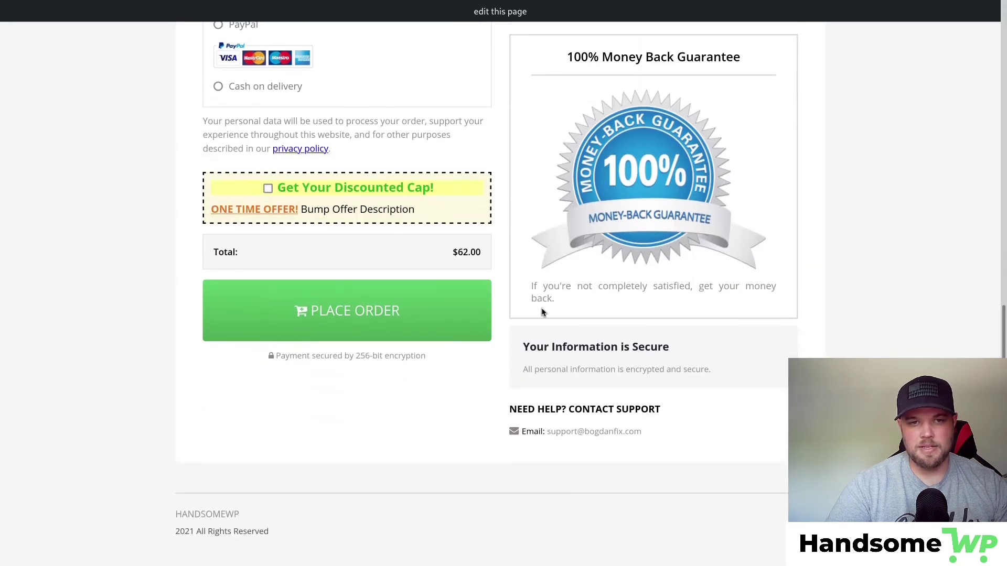
{"action": "left_click_drag", "start_coordinate": [529, 346], "coordinate": [706, 387]}
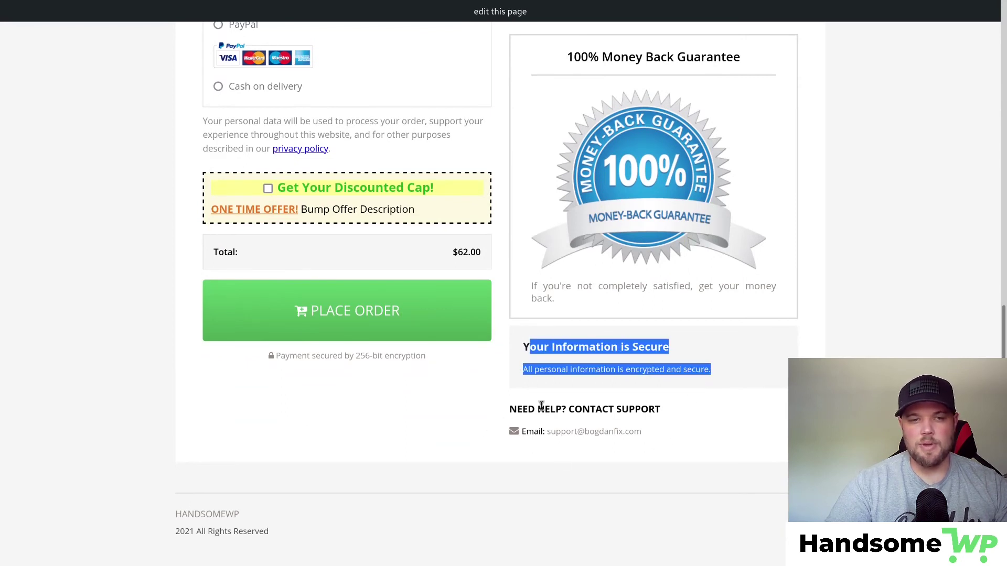
{"action": "left_click_drag", "start_coordinate": [549, 432], "coordinate": [699, 446]}
{"action": "left_click", "coordinate": [735, 442]}
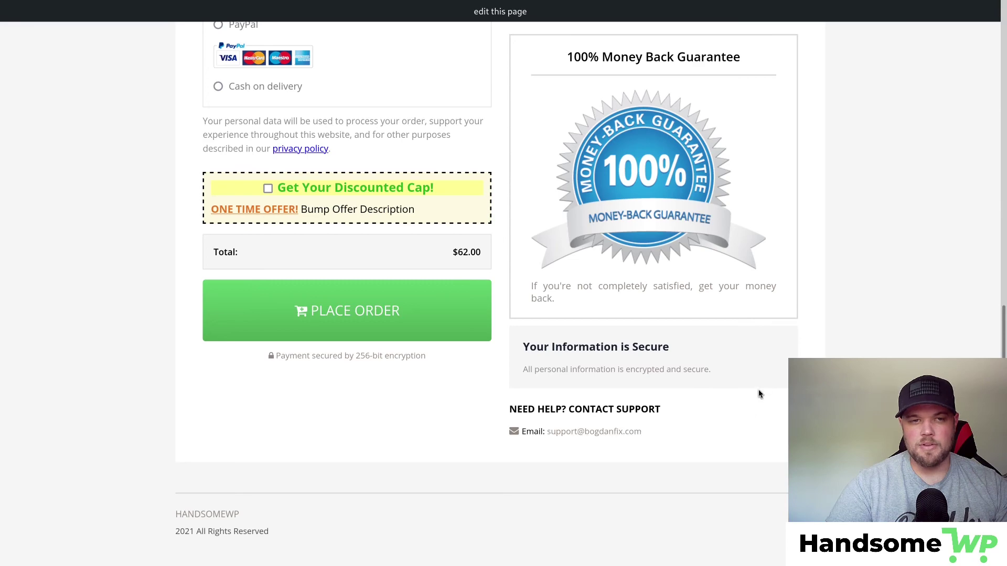
{"action": "scroll", "coordinate": [761, 388], "scroll_direction": "up", "scroll_amount": 9}
{"action": "scroll", "coordinate": [769, 368], "scroll_direction": "up", "scroll_amount": 1}
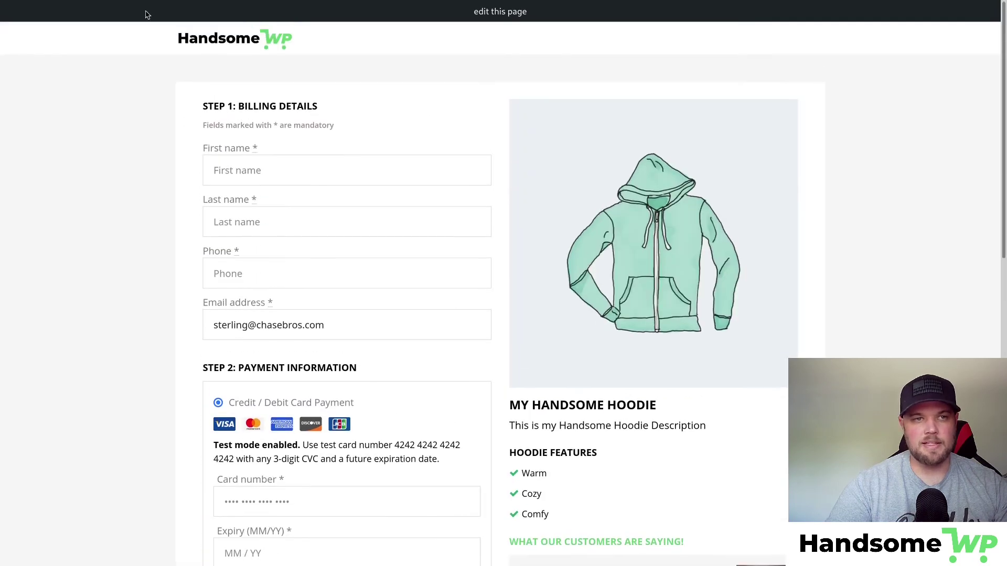
{"action": "left_click", "coordinate": [77, 12]}
{"action": "scroll", "coordinate": [326, 236], "scroll_direction": "down", "scroll_amount": 1}
{"action": "scroll", "coordinate": [301, 208], "scroll_direction": "up", "scroll_amount": 1}
Enter a custom address in the Advanced tab's Support Email field and save the checkout.
{"action": "left_click", "coordinate": [232, 189]}
{"action": "scroll", "coordinate": [266, 275], "scroll_direction": "down", "scroll_amount": 6}
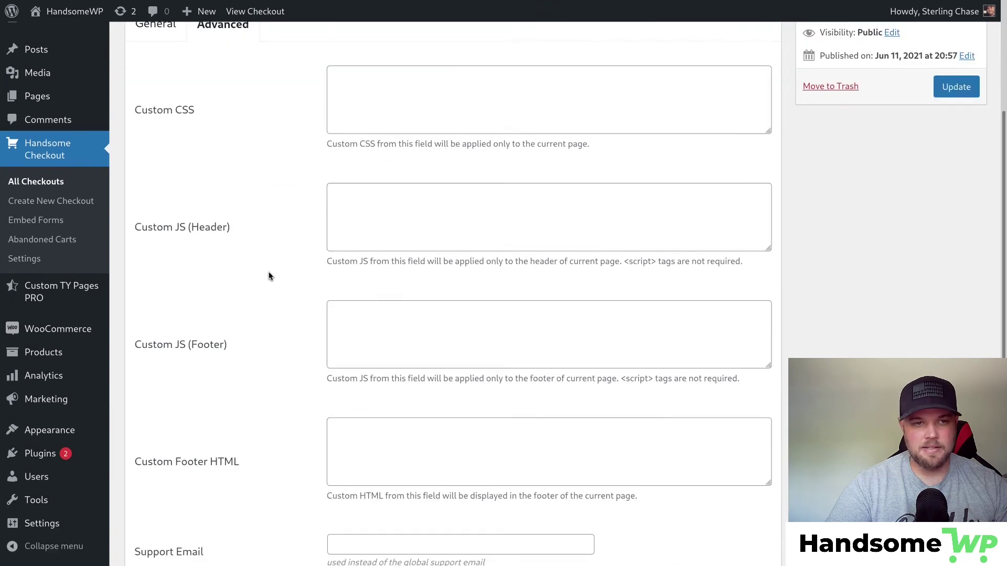
{"action": "left_click", "coordinate": [391, 385]}
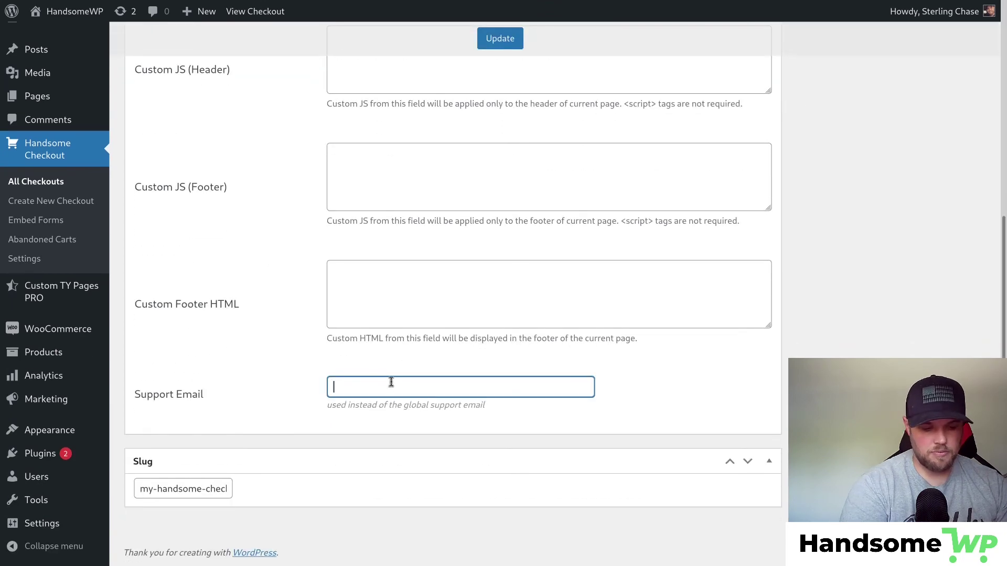
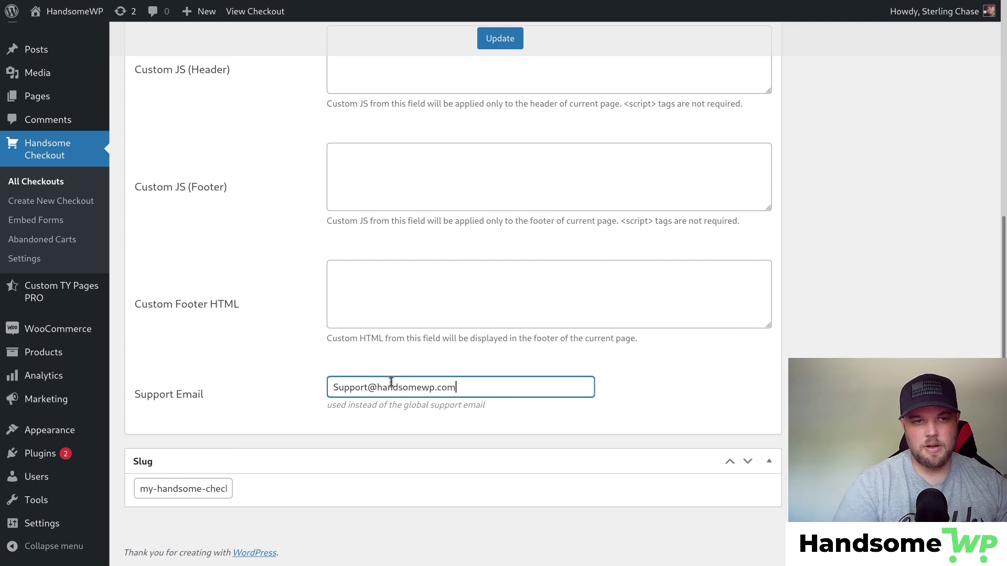
{"action": "left_click", "coordinate": [505, 38]}
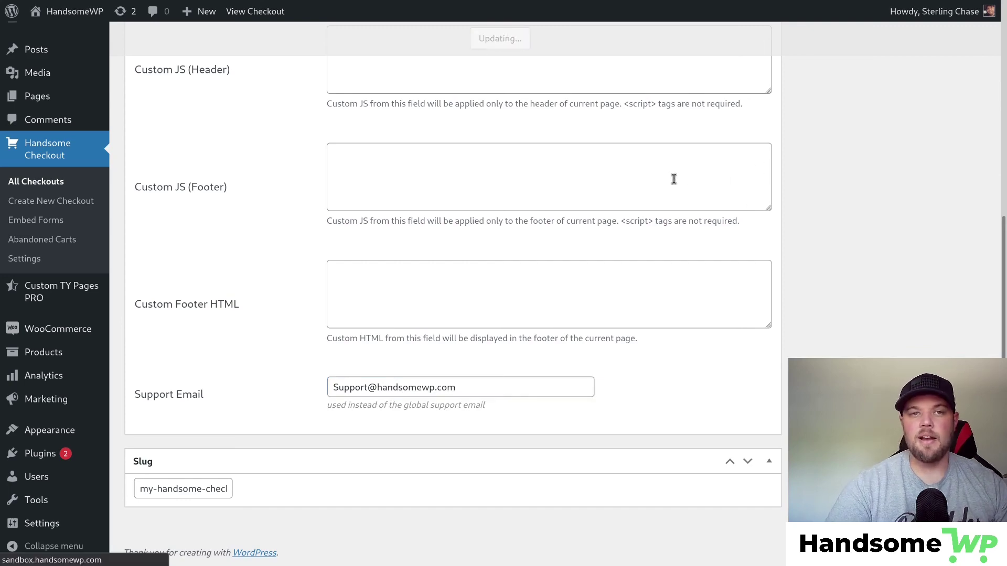
{"action": "left_click", "coordinate": [937, 148]}
Confirm the new support address in the preview's footer, then return to the checkout editor.
{"action": "scroll", "coordinate": [637, 296], "scroll_direction": "down", "scroll_amount": 5}
{"action": "scroll", "coordinate": [637, 297], "scroll_direction": "down", "scroll_amount": 4}
{"action": "scroll", "coordinate": [650, 292], "scroll_direction": "up", "scroll_amount": 8}
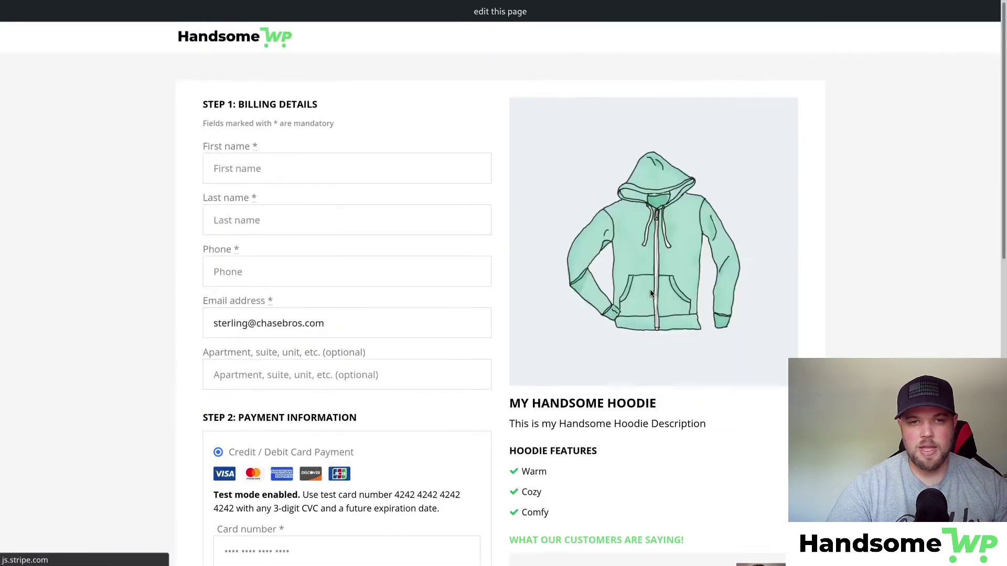
{"action": "scroll", "coordinate": [651, 292], "scroll_direction": "down", "scroll_amount": 11}
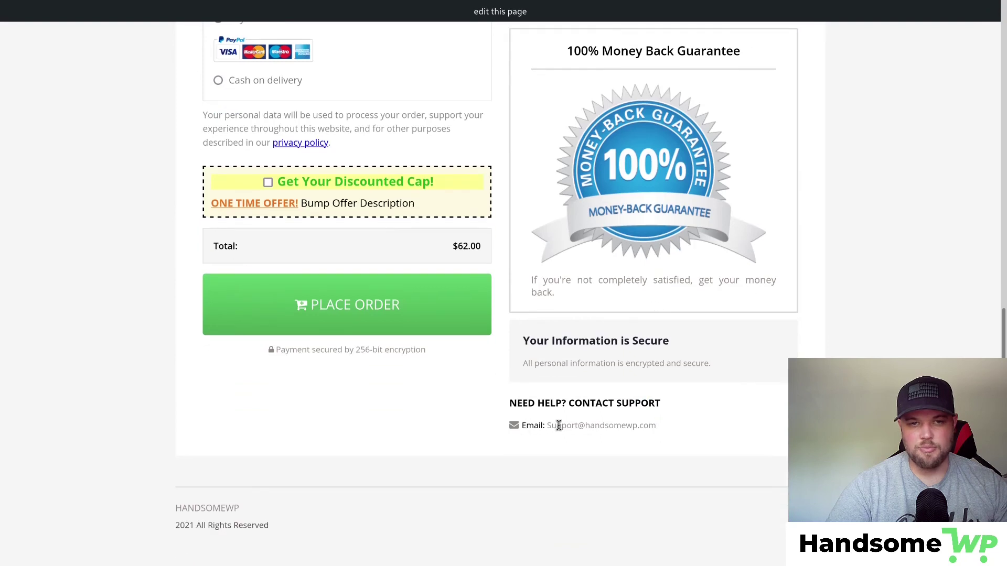
{"action": "double_click", "coordinate": [663, 432]}
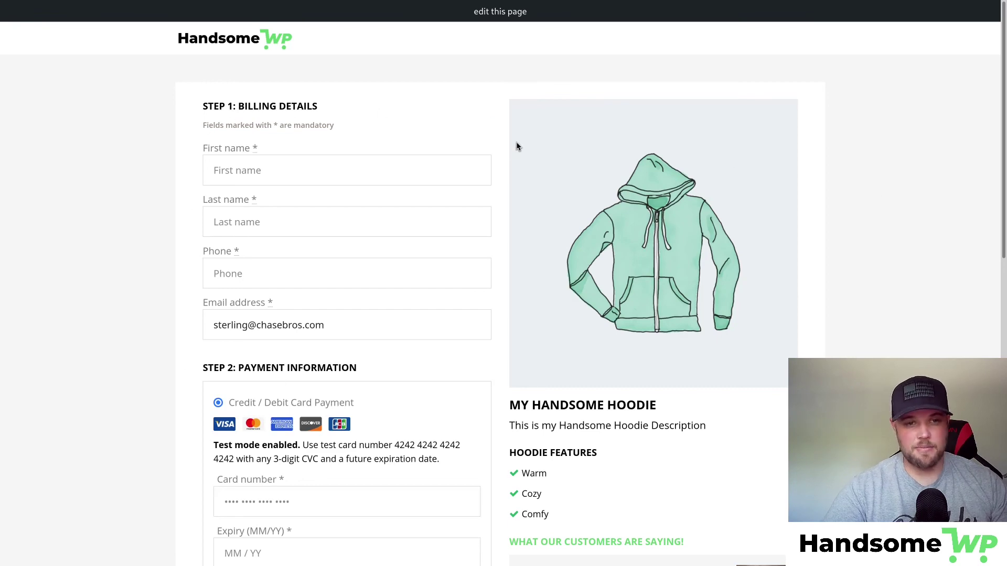
{"action": "scroll", "coordinate": [516, 147], "scroll_direction": "down", "scroll_amount": 4}
{"action": "scroll", "coordinate": [521, 139], "scroll_direction": "up", "scroll_amount": 2}
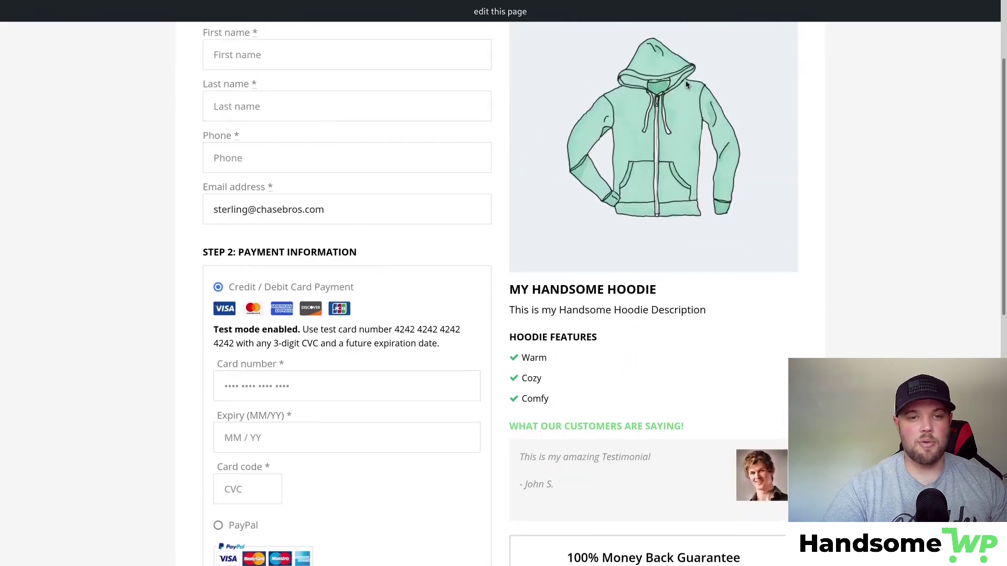
{"action": "scroll", "coordinate": [758, 310], "scroll_direction": "down", "scroll_amount": 4}
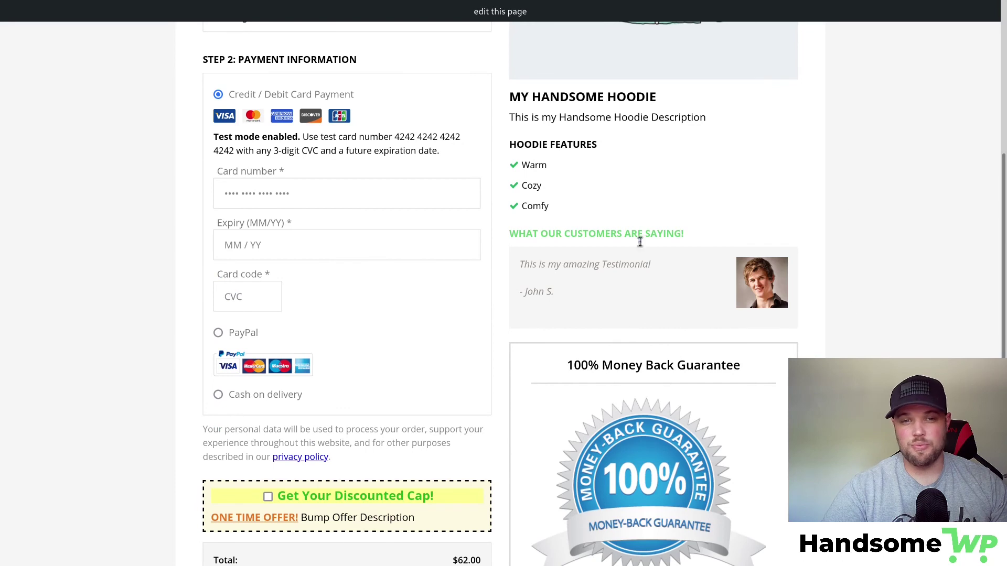
{"action": "scroll", "coordinate": [640, 241], "scroll_direction": "down", "scroll_amount": 3}
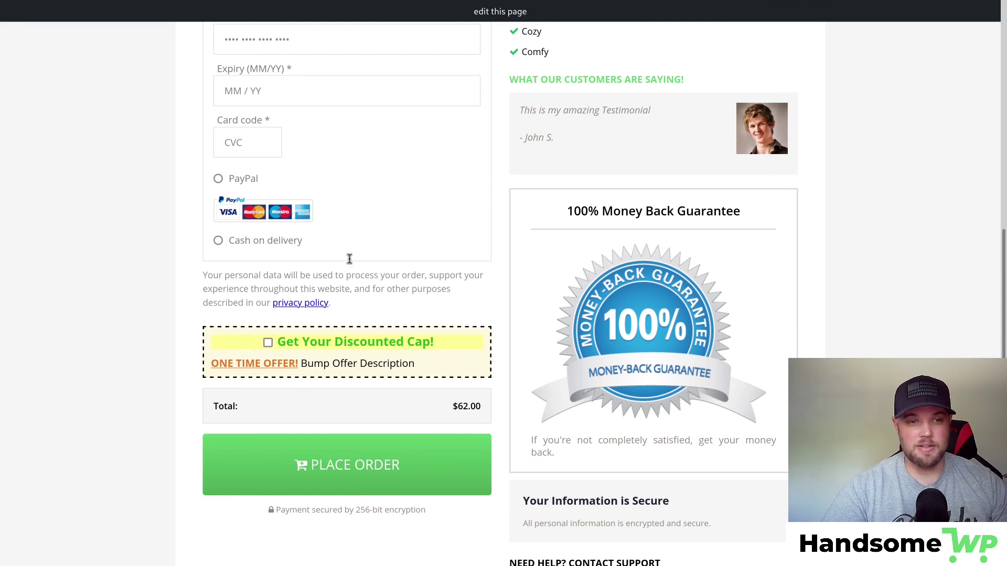
{"action": "scroll", "coordinate": [568, 405], "scroll_direction": "down", "scroll_amount": 3}
{"action": "scroll", "coordinate": [560, 394], "scroll_direction": "up", "scroll_amount": 4}
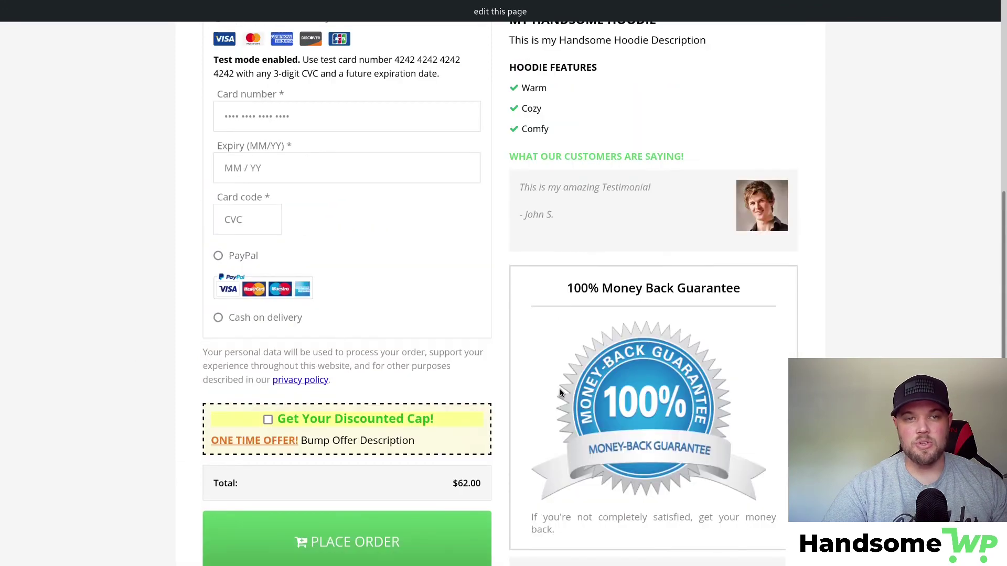
{"action": "scroll", "coordinate": [560, 394], "scroll_direction": "up", "scroll_amount": 7}
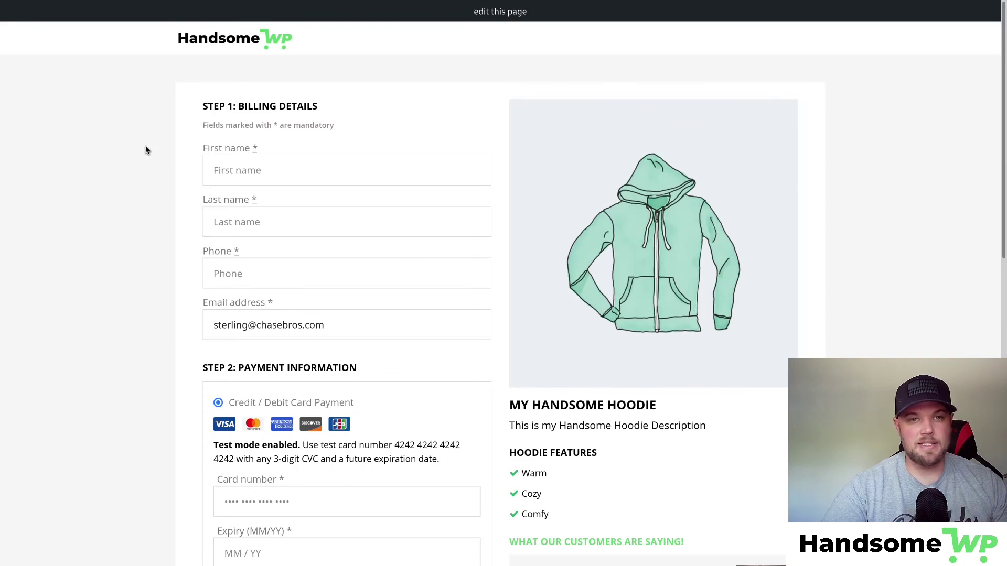
{"action": "left_click", "coordinate": [56, 13]}
Apply the Minimalist template to the hoodie checkout, update it, and preview the new layout.
{"action": "scroll", "coordinate": [626, 261], "scroll_direction": "down", "scroll_amount": 4}
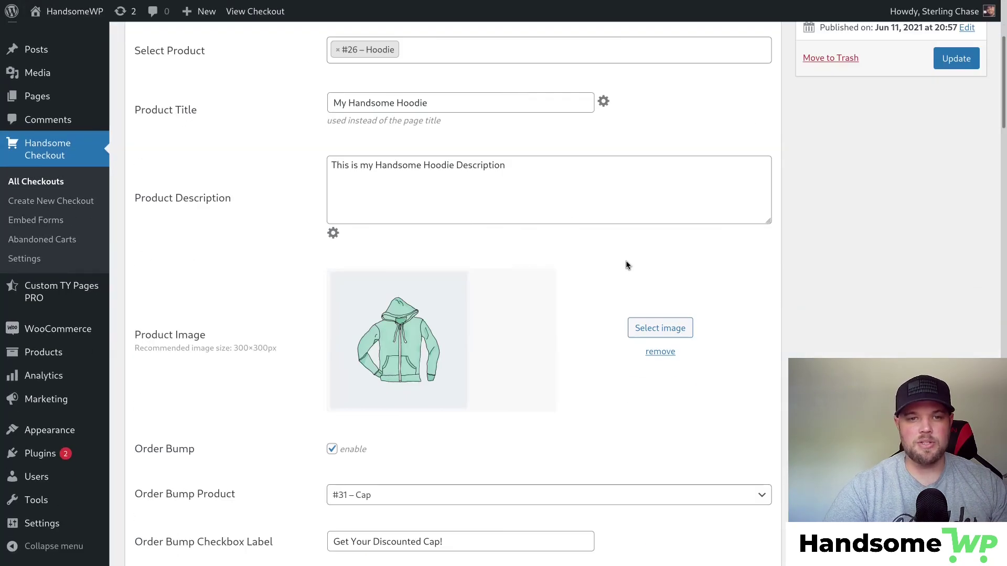
{"action": "scroll", "coordinate": [626, 263], "scroll_direction": "down", "scroll_amount": 10}
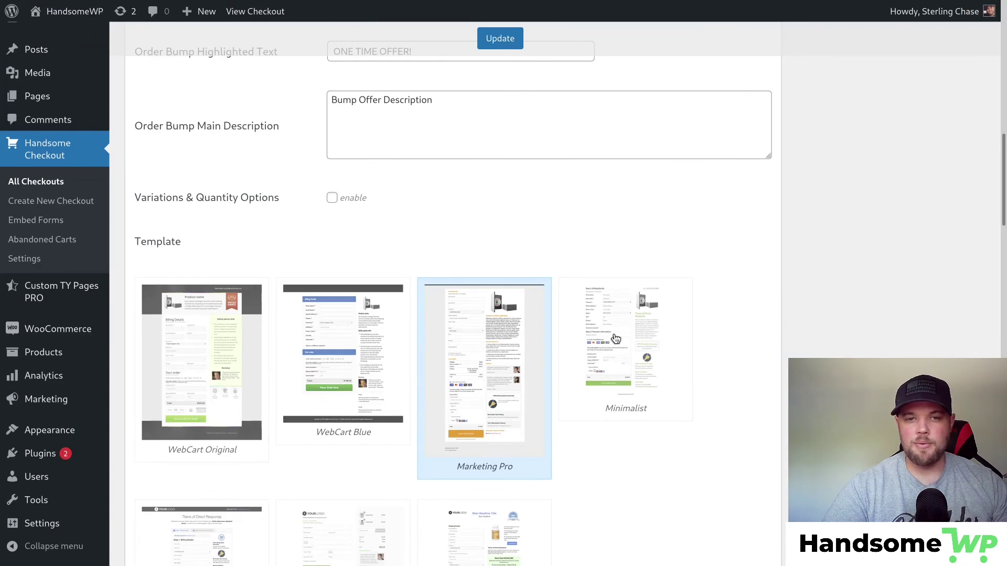
{"action": "left_click", "coordinate": [658, 349]}
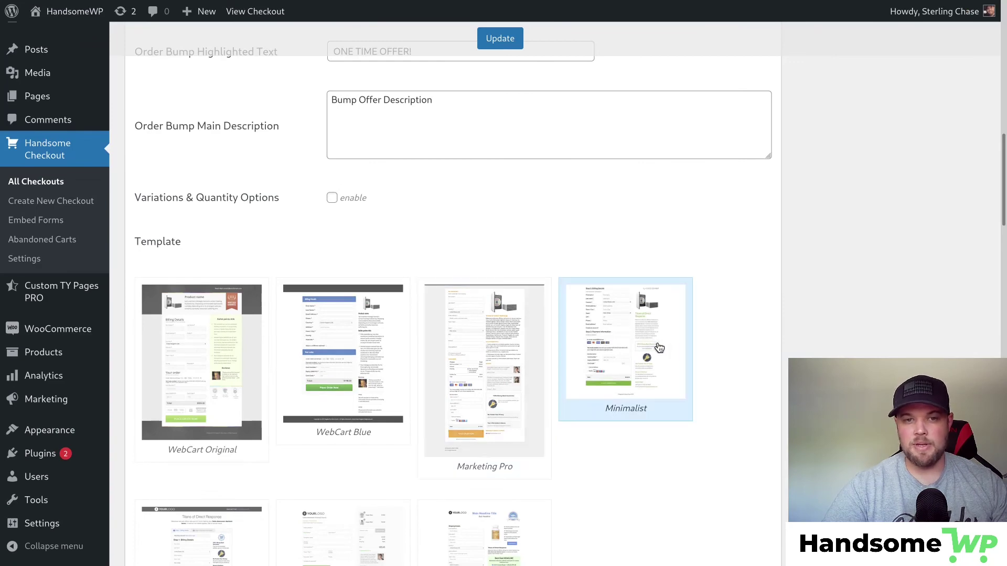
{"action": "left_click", "coordinate": [501, 40]}
{"action": "left_click", "coordinate": [911, 146]}
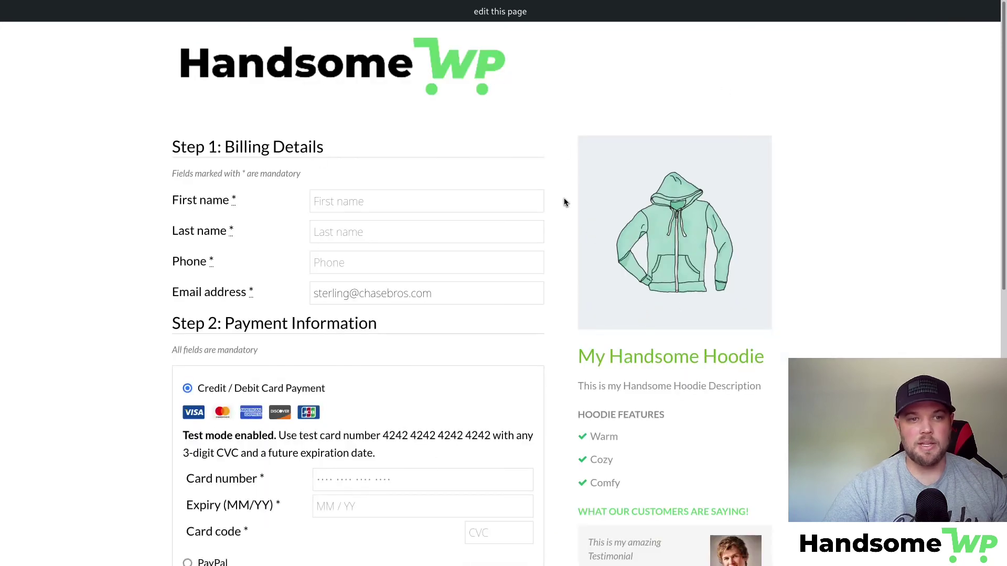
Review the Minimalist hoodie checkout preview, then go back to the earlier preview tab.
{"action": "scroll", "coordinate": [561, 209], "scroll_direction": "down", "scroll_amount": 8}
{"action": "scroll", "coordinate": [566, 231], "scroll_direction": "up", "scroll_amount": 10}
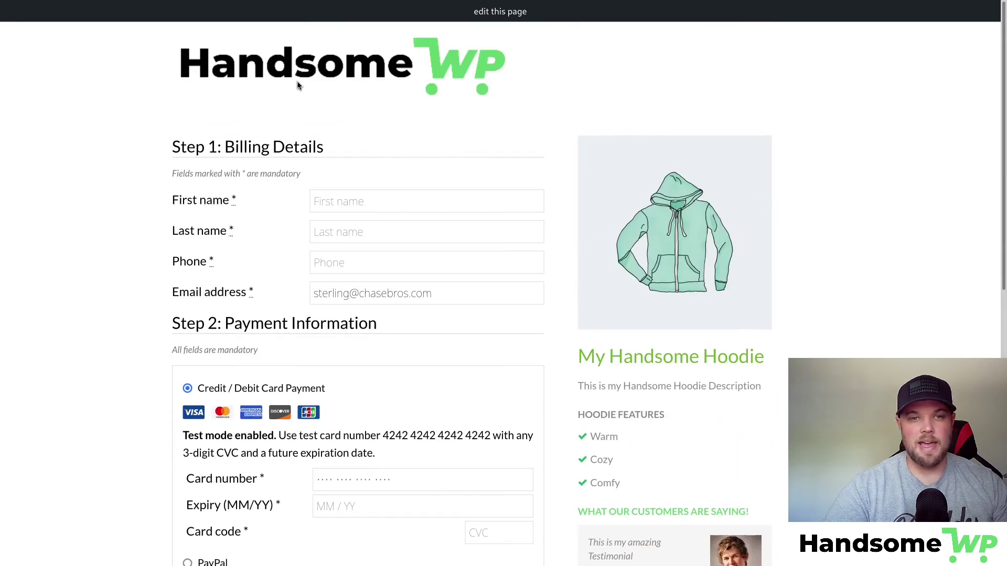
{"action": "mouse_move", "coordinate": [132, 4]}
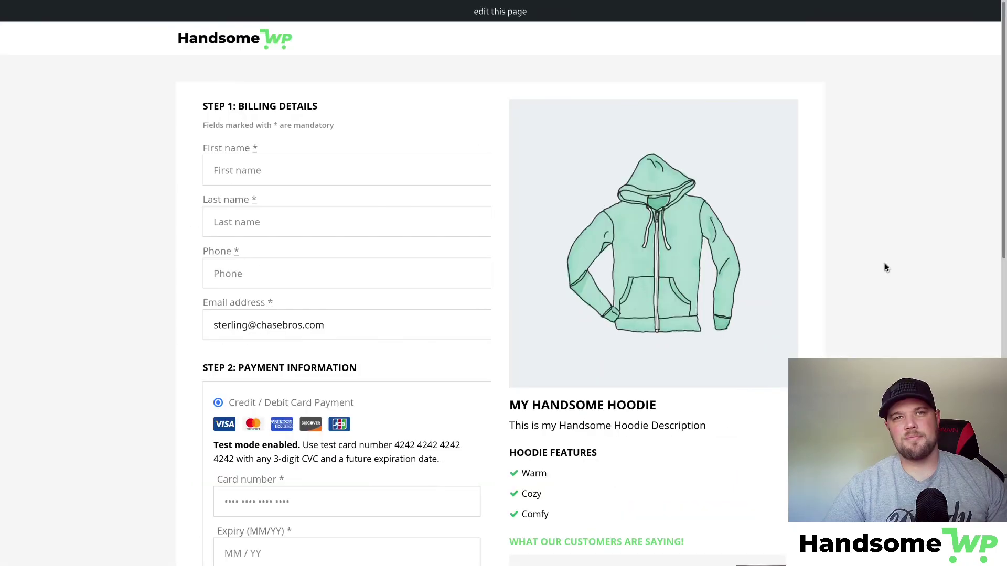